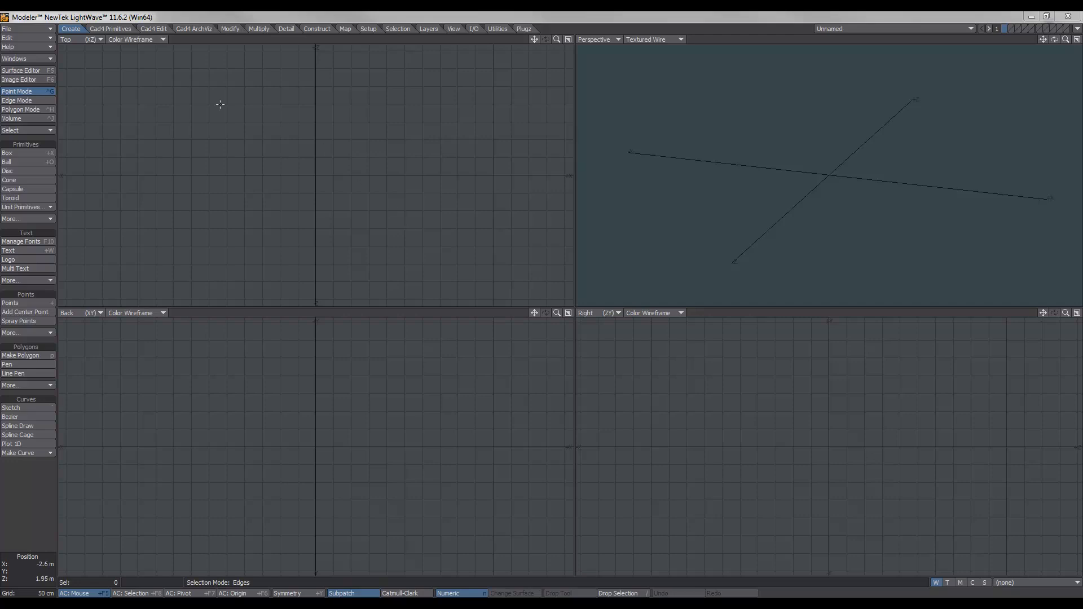
- Activate the Box primitive tool from the Create tools
{"action": "left_click", "coordinate": [28, 153]}
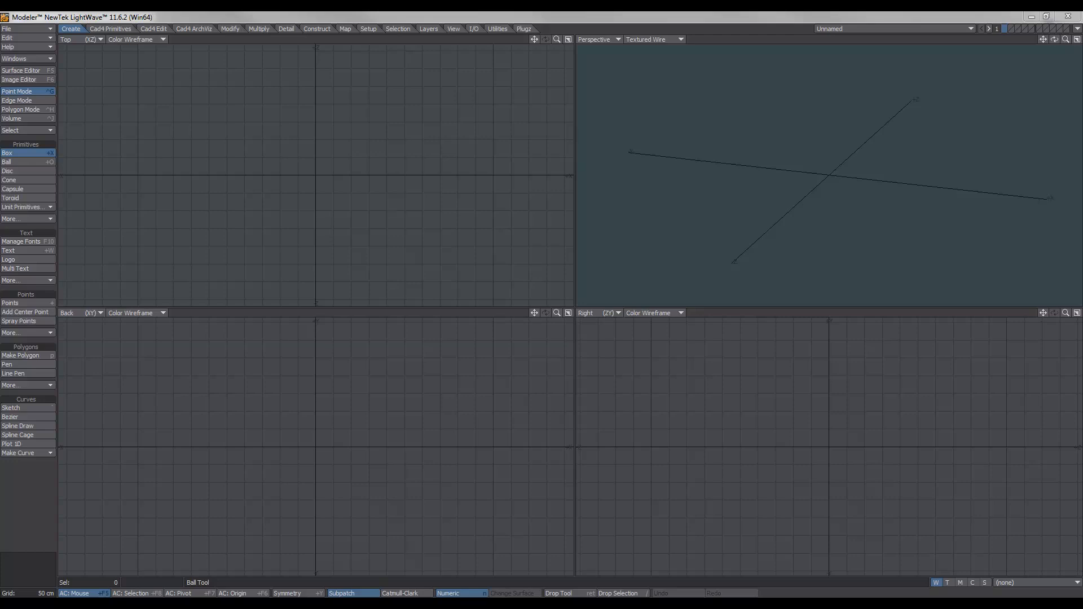
- Create a box at the origin with numeric Width .2, Height 1, Depth .2
{"action": "key", "text": "n"}
{"action": "left_click_drag", "start_coordinate": [492, 192], "coordinate": [534, 174]}
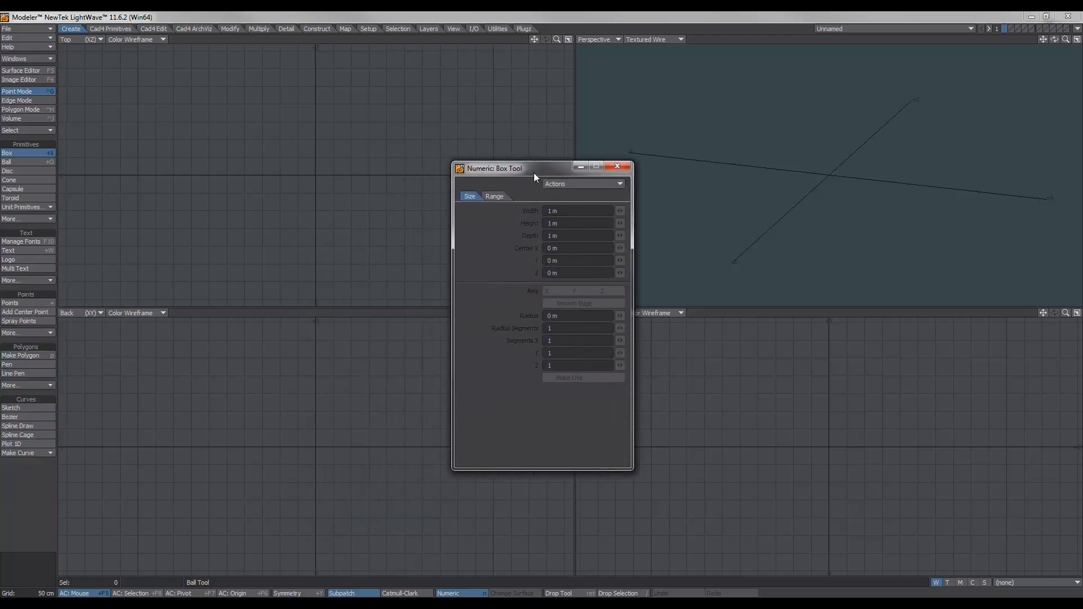
{"action": "left_click", "coordinate": [470, 197]}
{"action": "left_click", "coordinate": [579, 210]}
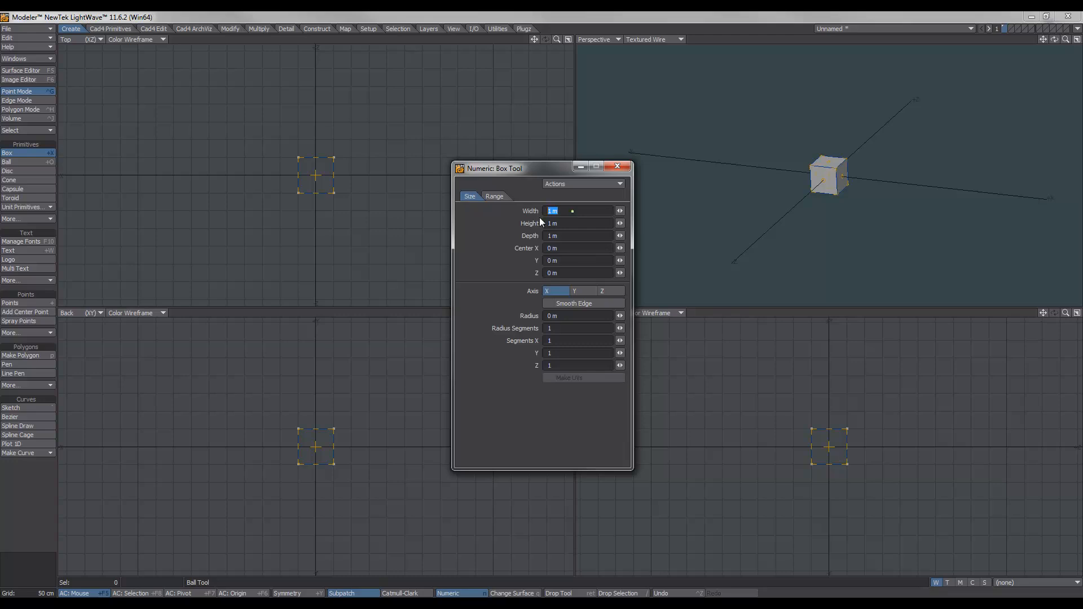
{"action": "type", "text": ".2"}
{"action": "key", "text": "Tab"}
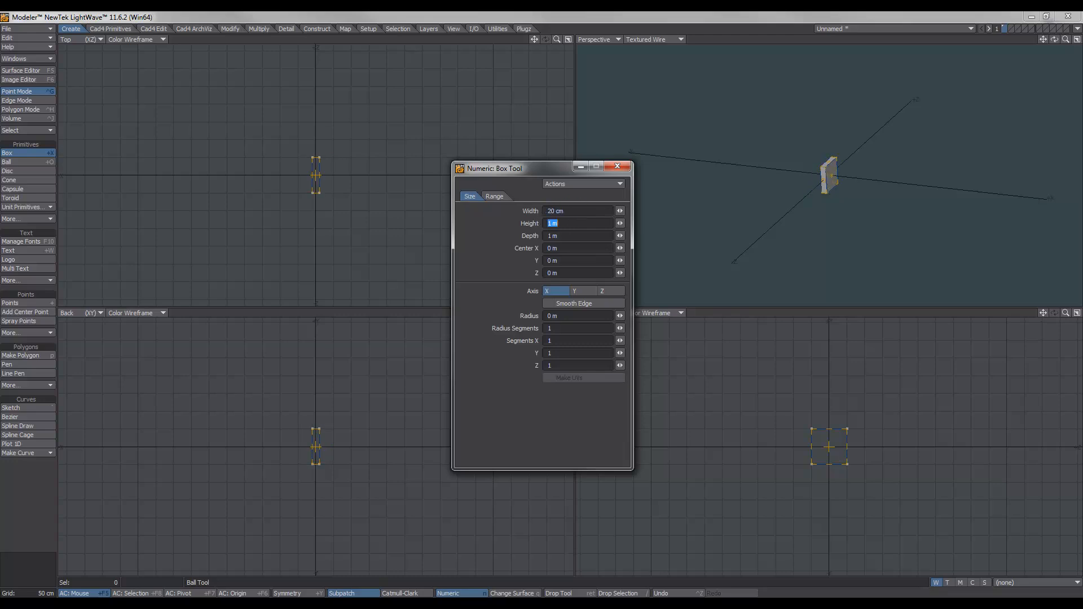
{"action": "key", "text": "Tab"}
{"action": "type", "text": "."}
{"action": "key", "text": "Tab"}
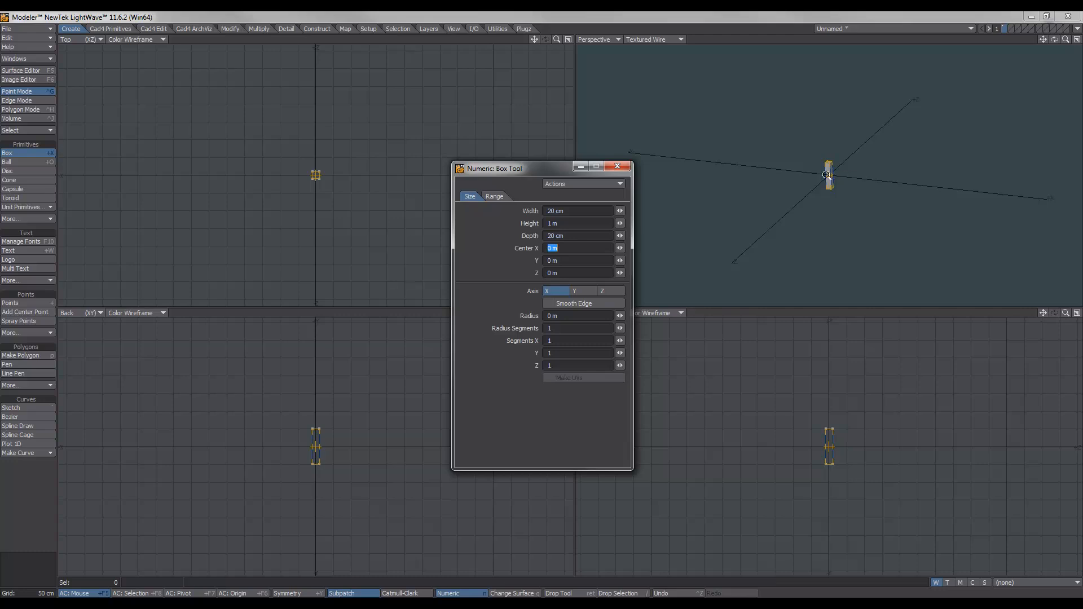
- Set the box segments to X 2, Z 2, Y 8 and finish the box
{"action": "mouse_move", "coordinate": [858, 176]}
{"action": "left_mouse_down", "text": "ctrl+alt"}
{"action": "mouse_move", "coordinate": [963, 168]}
{"action": "mouse_move", "coordinate": [804, 177]}
{"action": "mouse_move", "coordinate": [752, 152]}
{"action": "mouse_move", "coordinate": [751, 182]}
{"action": "left_mouse_up", "text": "ctrl+alt"}
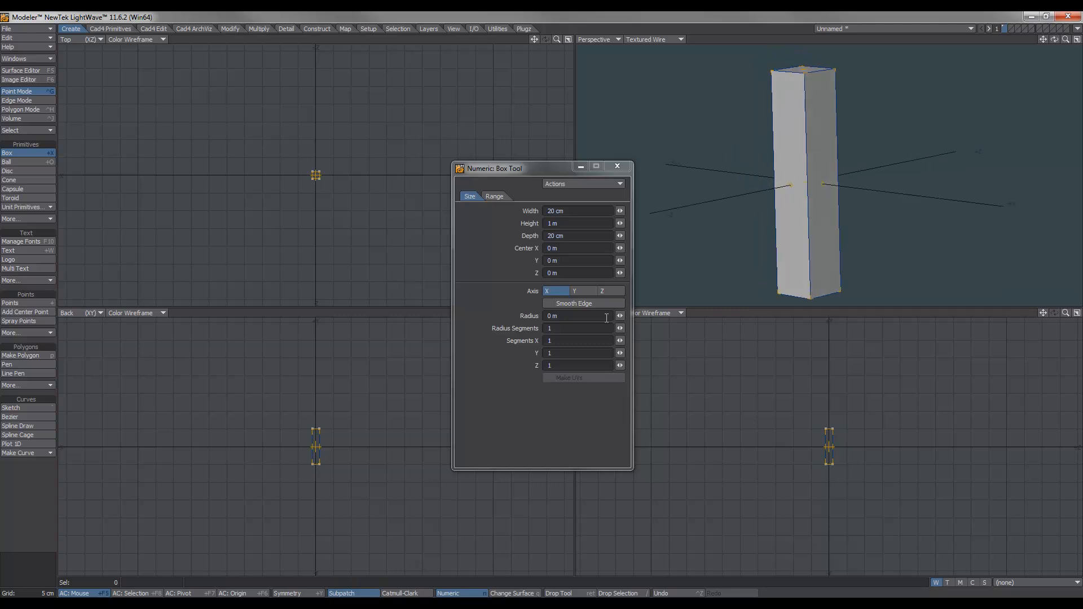
{"action": "left_click", "coordinate": [619, 341]}
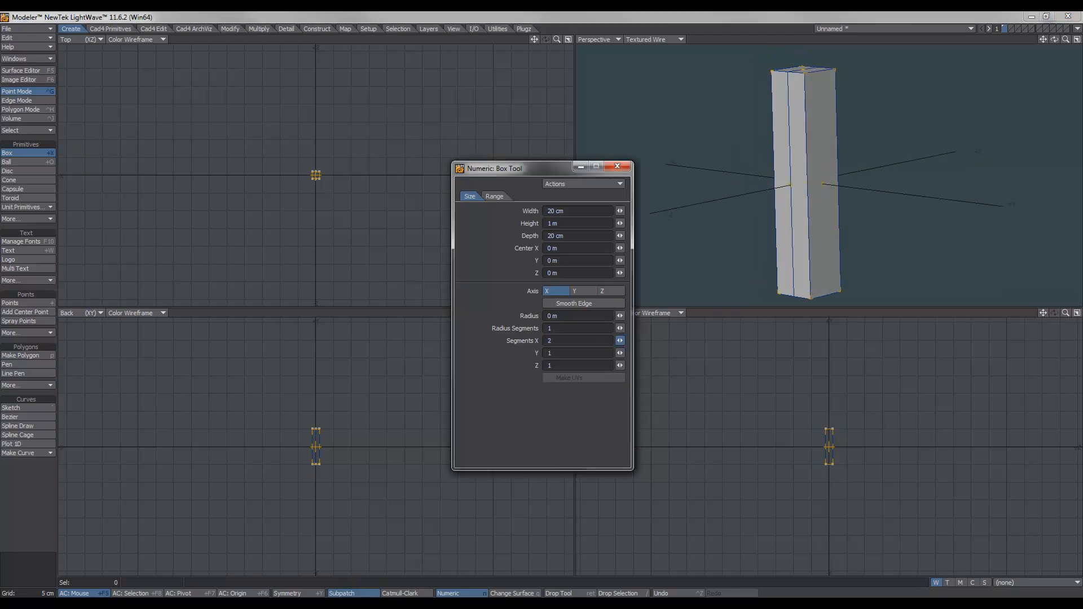
{"action": "left_click", "coordinate": [619, 365]}
{"action": "mouse_move", "coordinate": [620, 353]}
{"action": "left_mouse_down"}
{"action": "mouse_move", "coordinate": [656, 352]}
{"action": "mouse_move", "coordinate": [620, 356]}
{"action": "left_mouse_up"}
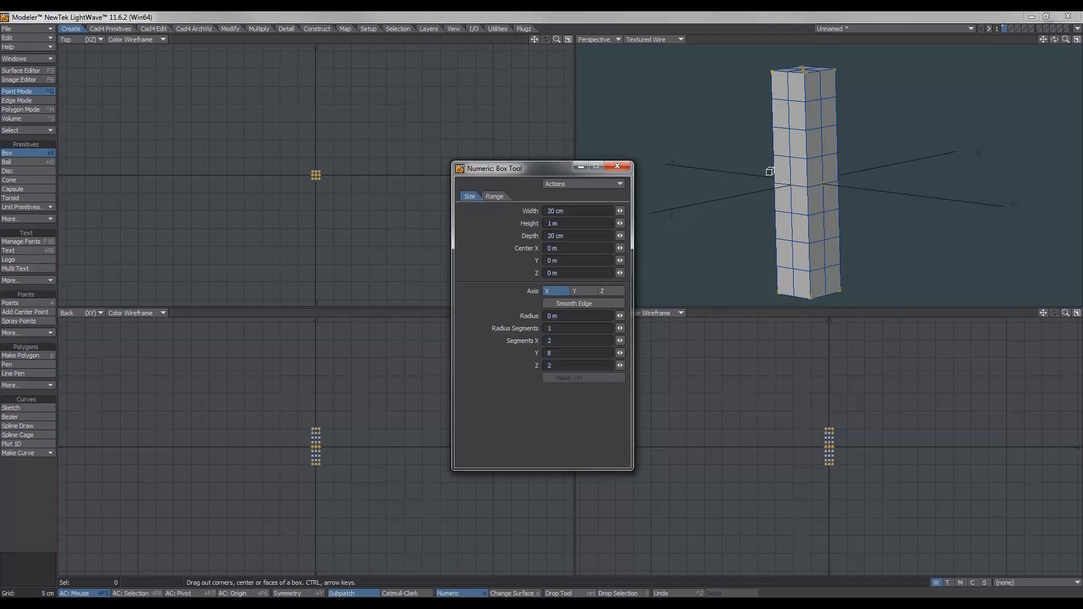
{"action": "key", "text": "Return"}
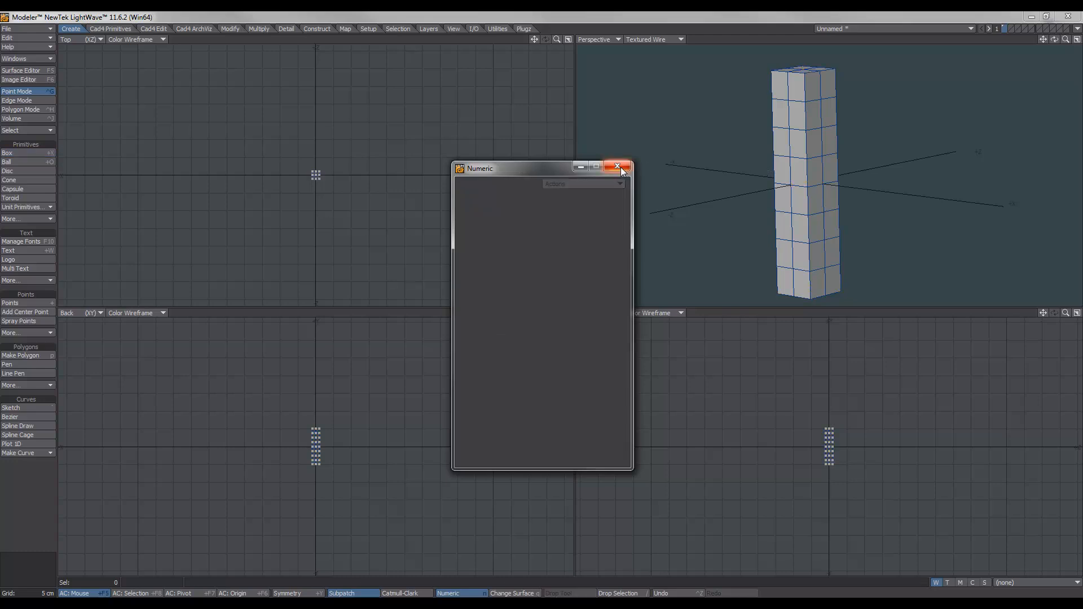
- Show the UV Texture layout in the top-left viewport and fit views to the column
{"action": "left_click", "coordinate": [617, 166]}
{"action": "mouse_move", "coordinate": [855, 209]}
{"action": "left_mouse_down", "text": "alt"}
{"action": "mouse_move", "coordinate": [799, 210]}
{"action": "mouse_move", "coordinate": [834, 155]}
{"action": "mouse_move", "coordinate": [781, 159]}
{"action": "mouse_move", "coordinate": [831, 204]}
{"action": "left_mouse_up", "text": "alt"}
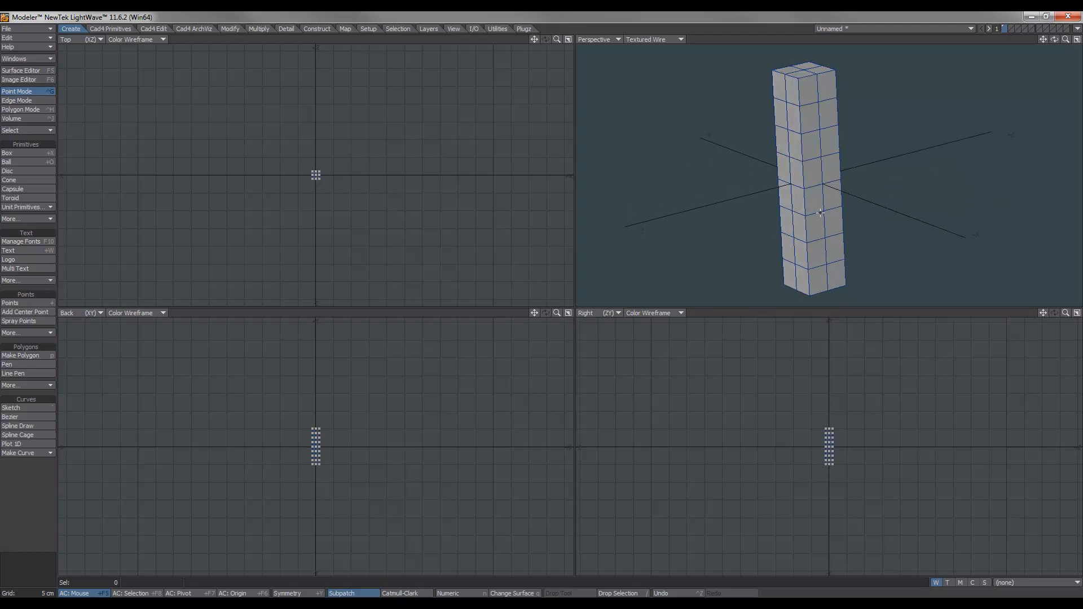
{"action": "left_click", "coordinate": [82, 39]}
{"action": "left_click", "coordinate": [74, 98]}
{"action": "key", "text": "a"}
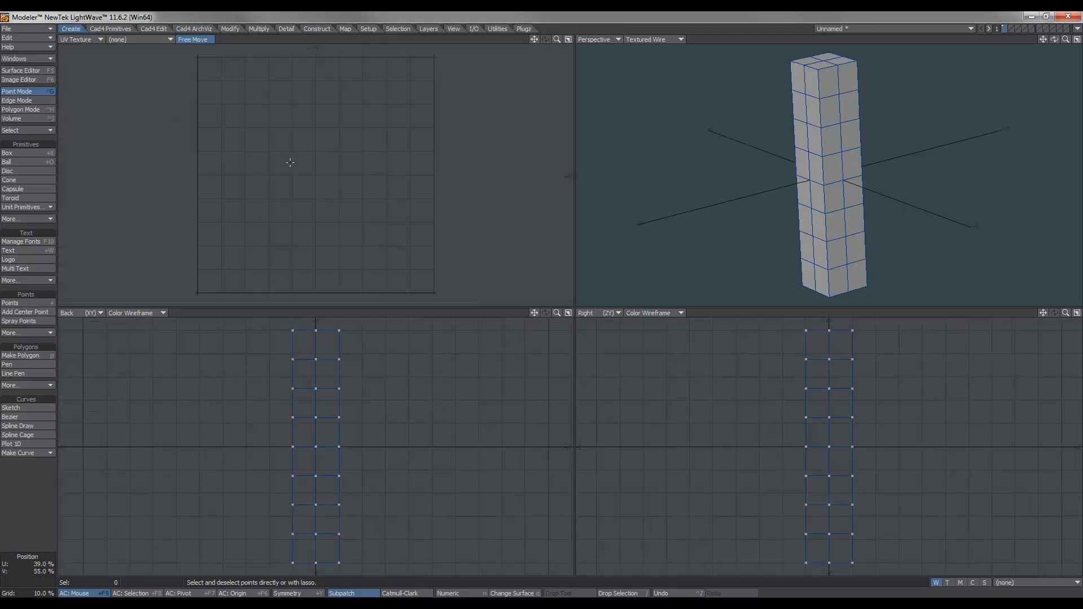
{"action": "left_click_drag", "start_coordinate": [816, 234], "coordinate": [833, 190], "text": "alt"}
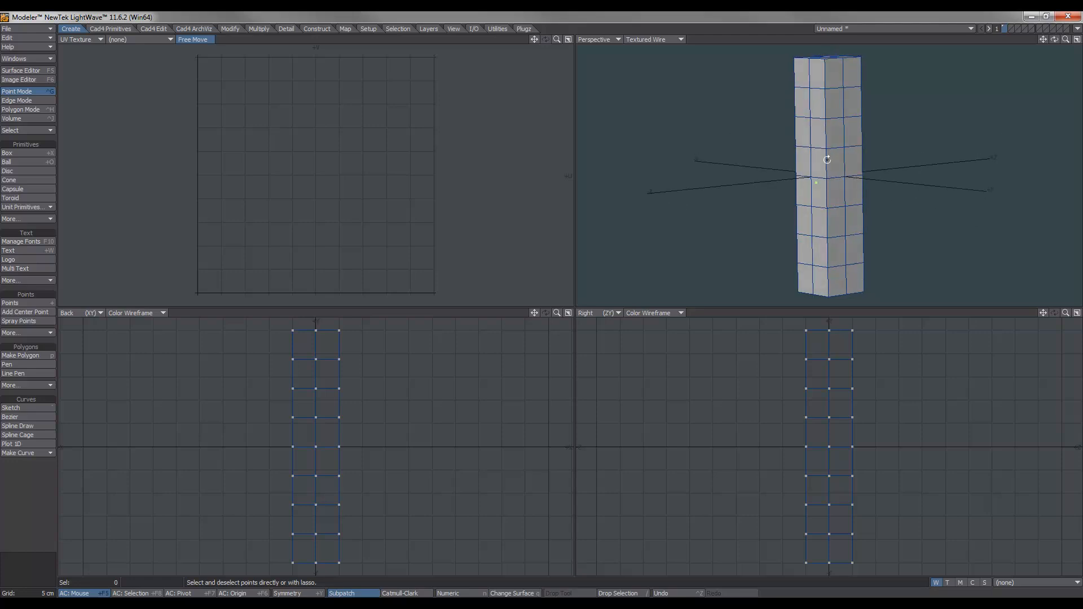
- Create a new Atlas-type UV texture map named Texture for the column
{"action": "left_click", "coordinate": [948, 582]}
{"action": "left_click", "coordinate": [1027, 583]}
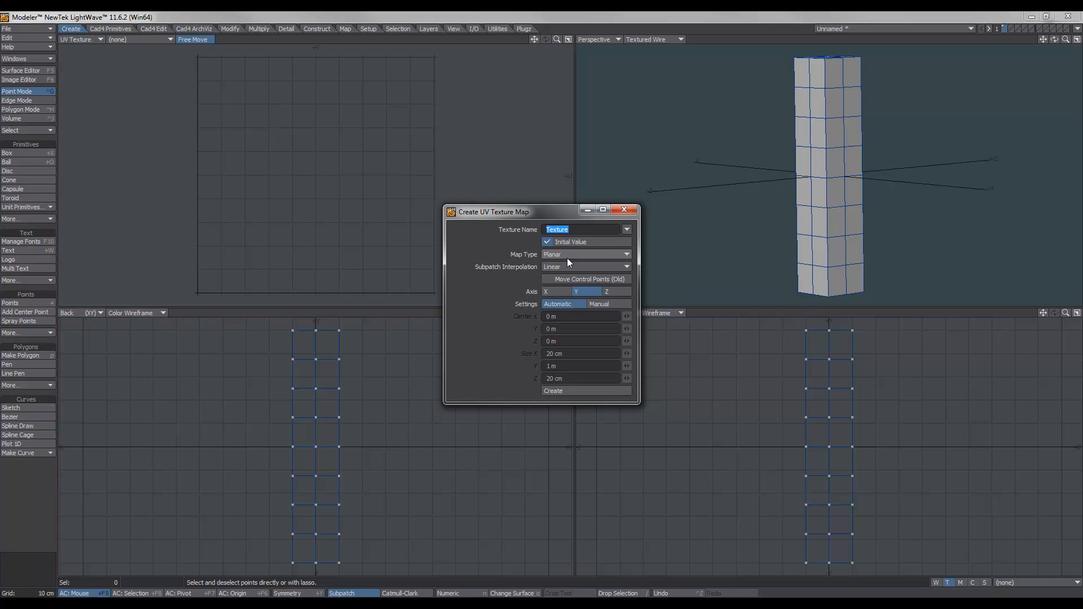
{"action": "left_click", "coordinate": [565, 255]}
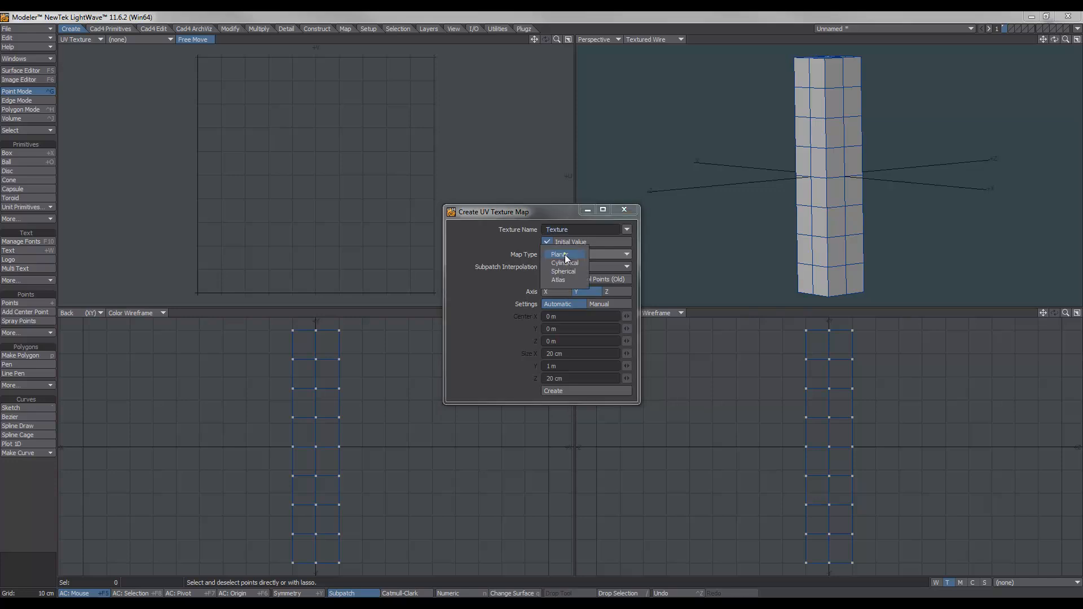
{"action": "left_click", "coordinate": [564, 275]}
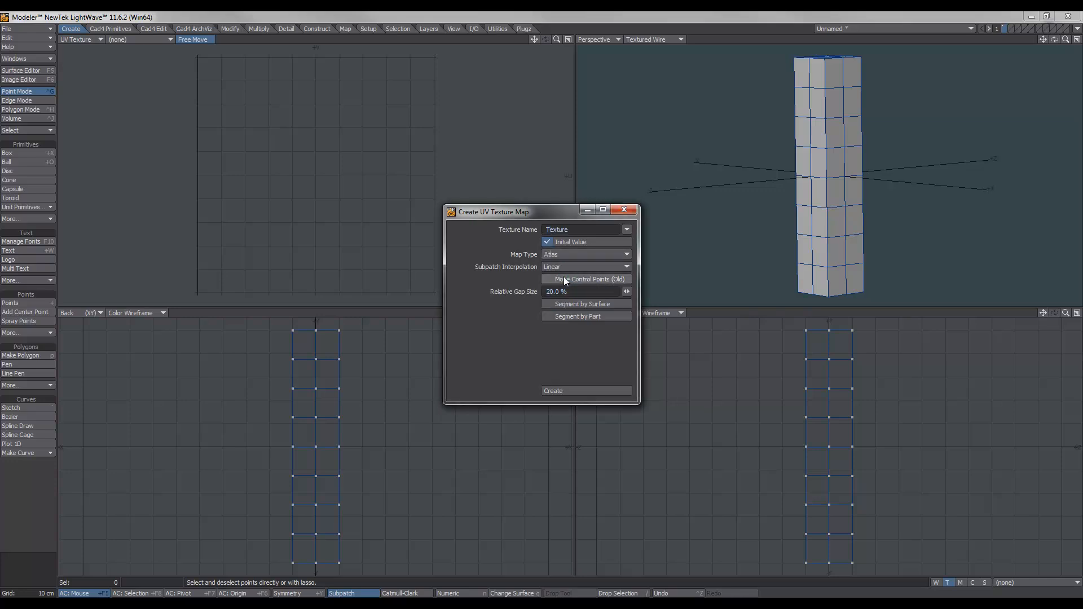
{"action": "left_click", "coordinate": [576, 392]}
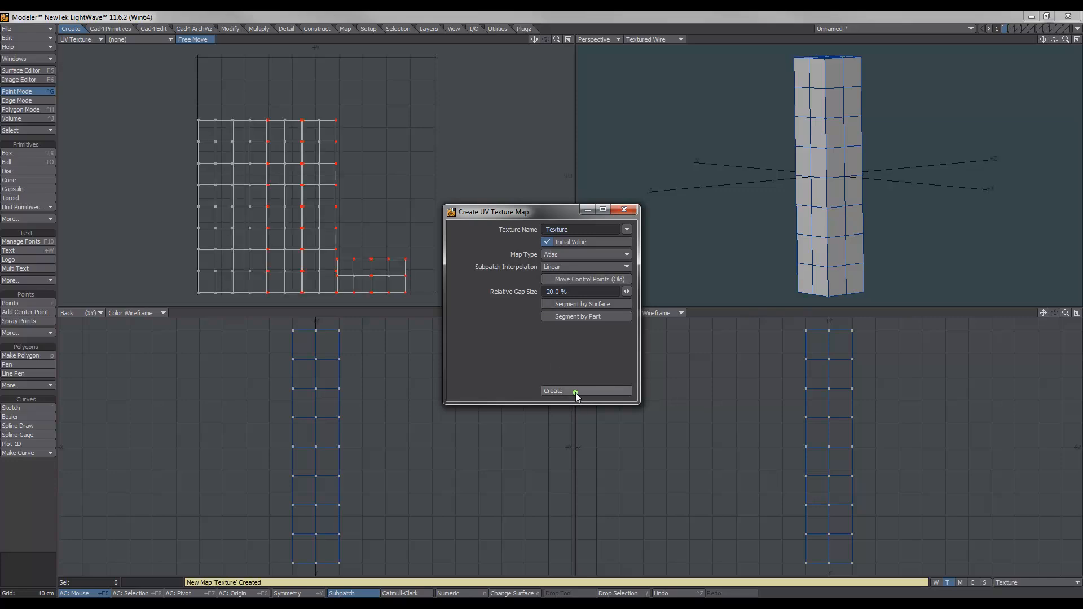
{"action": "left_click", "coordinate": [633, 210]}
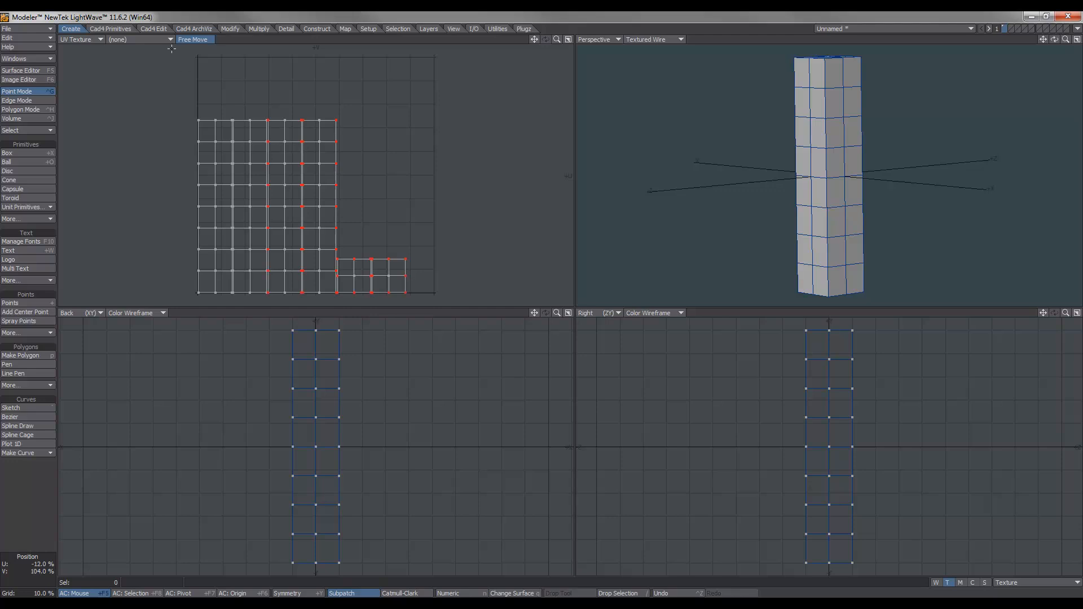
{"action": "key", "text": "F6"}
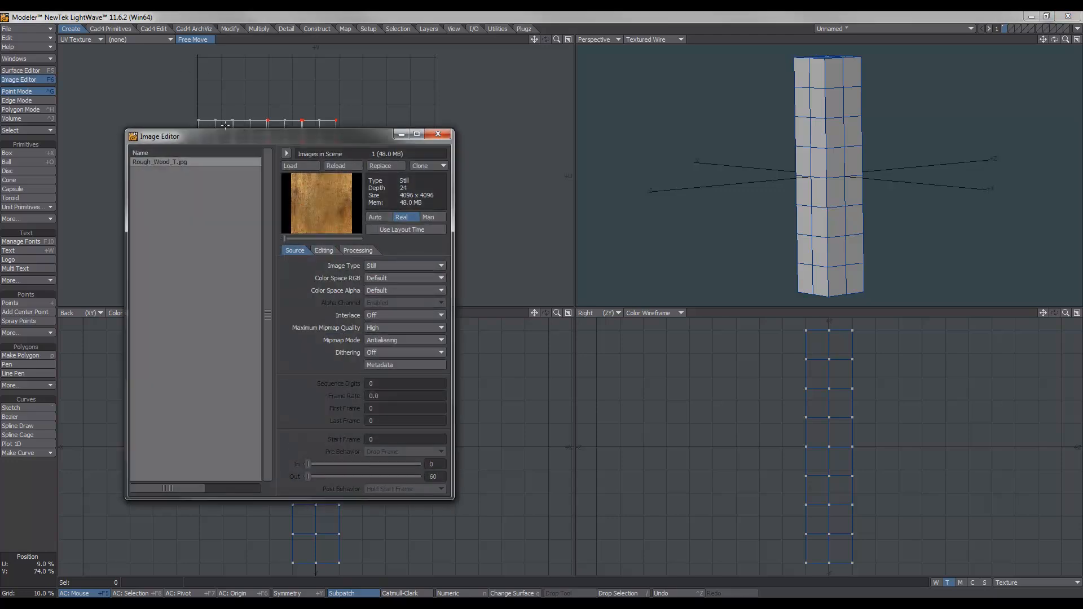
{"action": "double_click", "coordinate": [314, 214]}
{"action": "left_click_drag", "start_coordinate": [544, 85], "coordinate": [537, 69]}
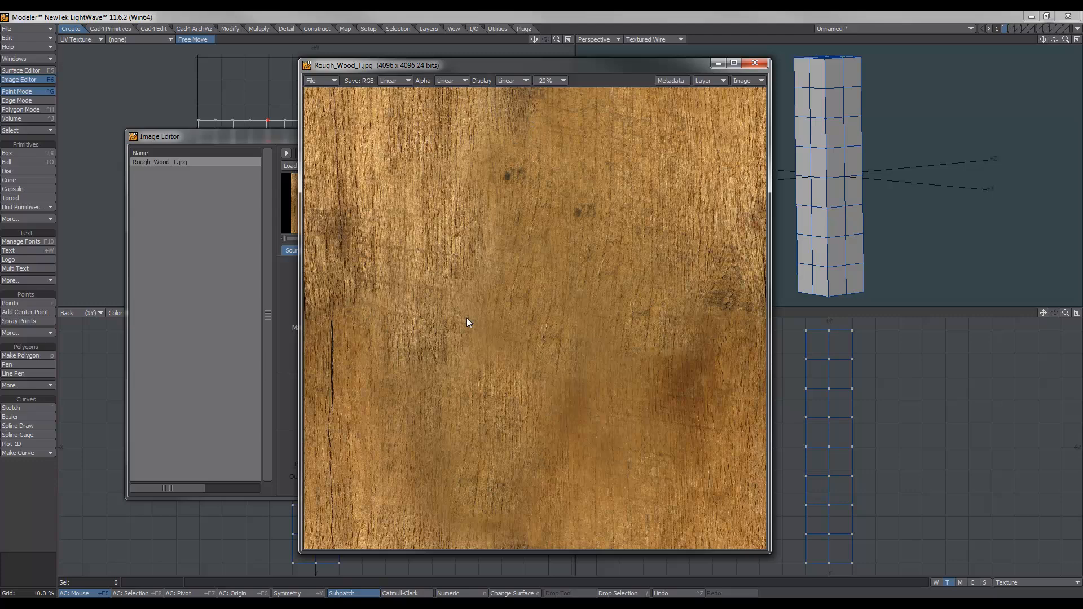
{"action": "left_click", "coordinate": [762, 64]}
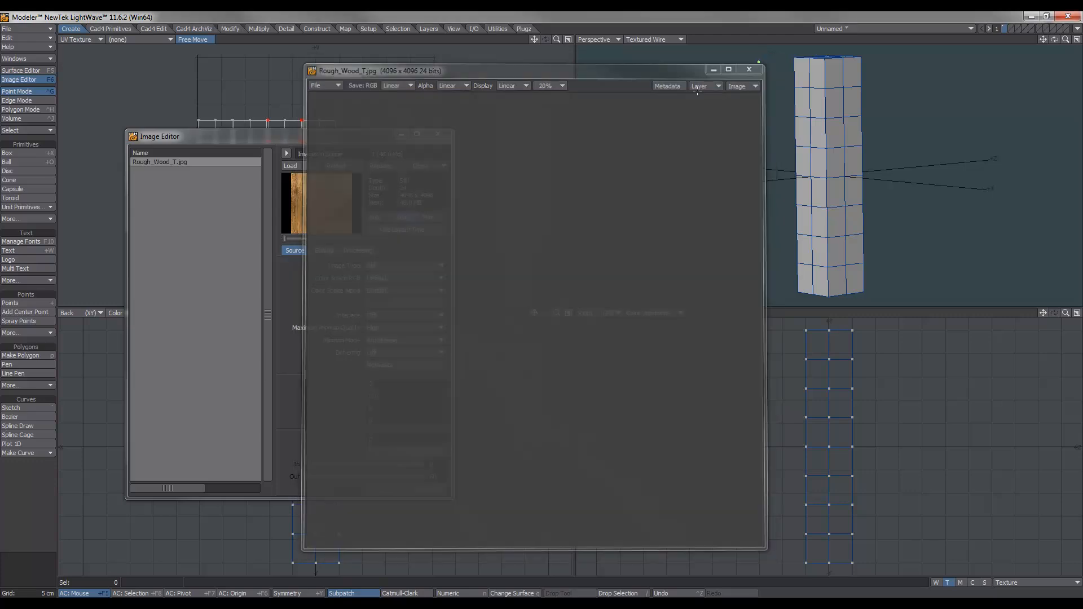
- In the Surface Editor add a colour texture layer projected through the UV map
{"action": "left_click", "coordinate": [437, 136]}
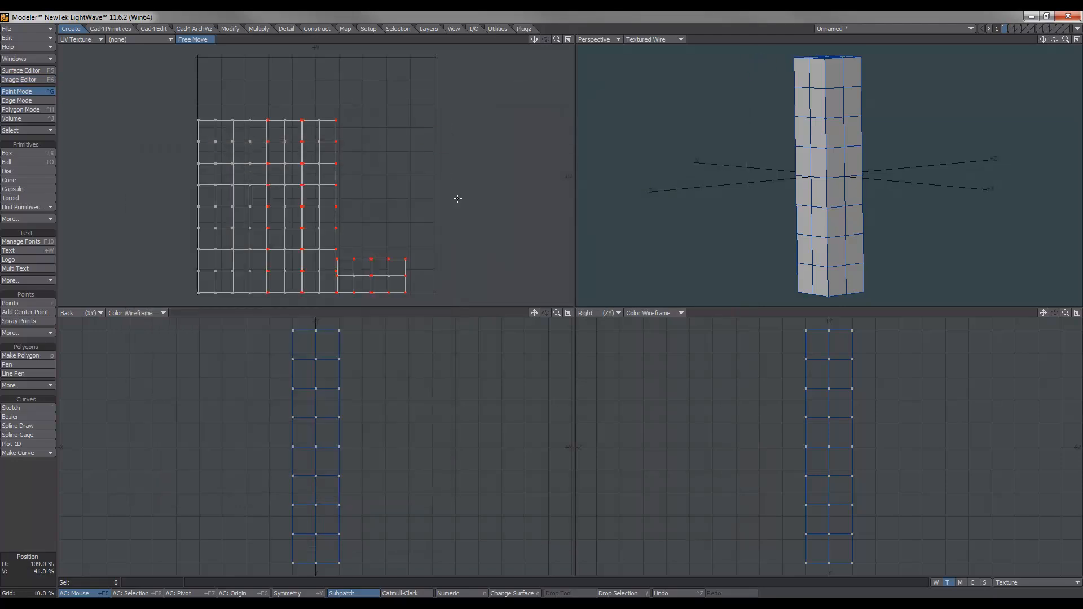
{"action": "key", "text": "F5"}
{"action": "left_click_drag", "start_coordinate": [556, 155], "coordinate": [509, 157]}
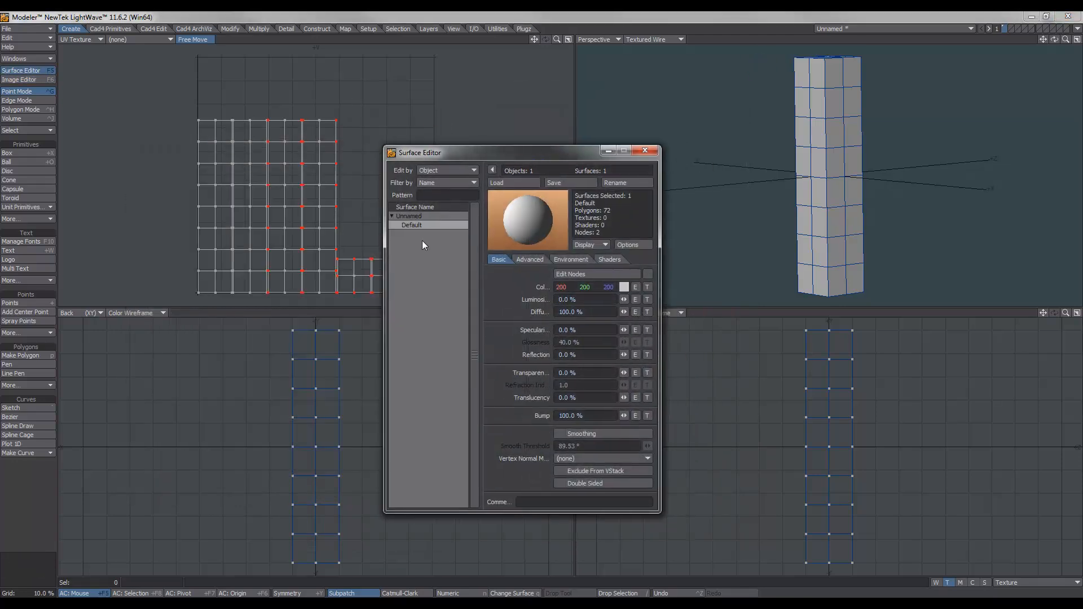
{"action": "left_click", "coordinate": [647, 286]}
{"action": "left_click", "coordinate": [690, 263]}
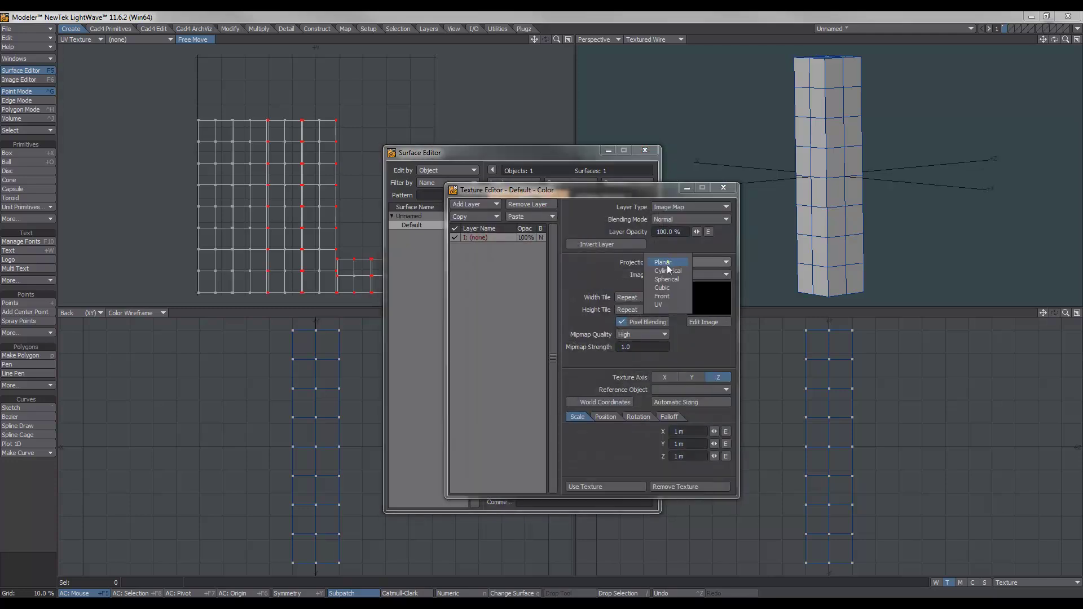
{"action": "left_click", "coordinate": [661, 303]}
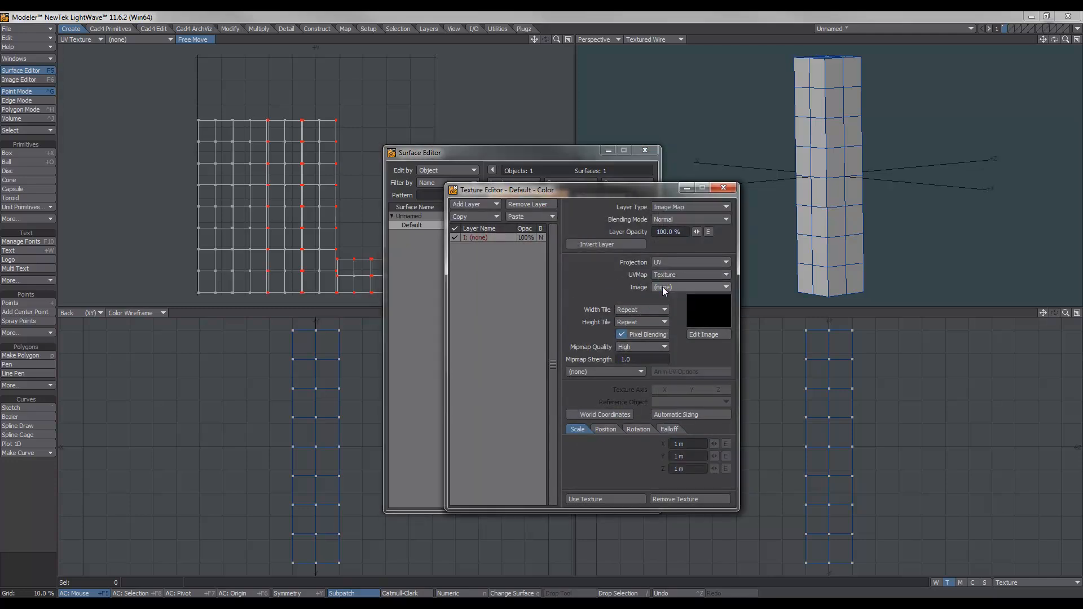
- Use the Rough_Wood_T.jpg image as the colour texture and view it on the column
{"action": "left_click", "coordinate": [663, 286]}
{"action": "left_click", "coordinate": [660, 312]}
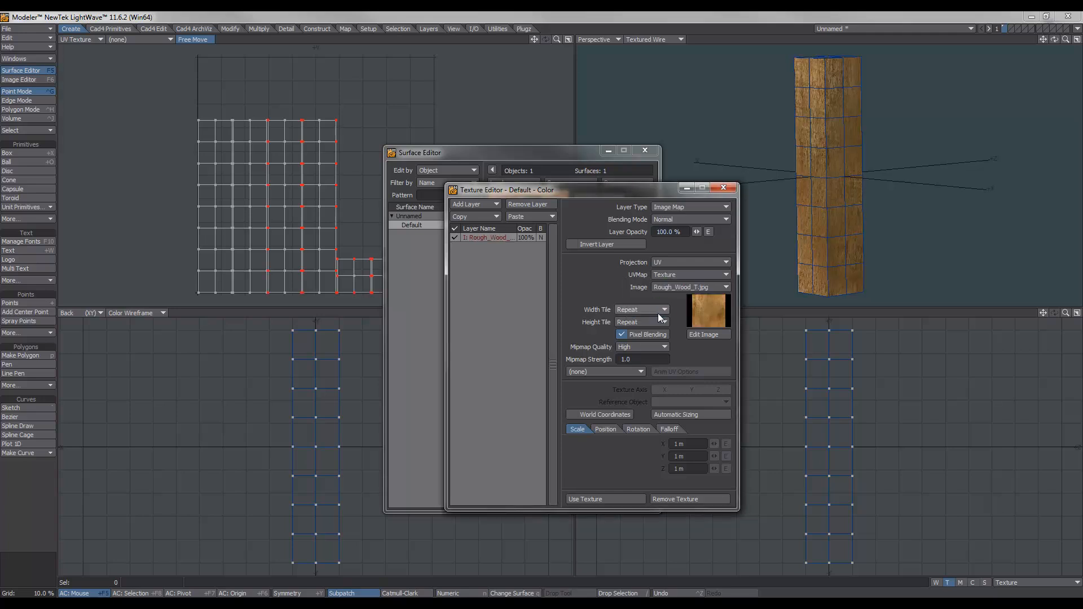
{"action": "left_click", "coordinate": [593, 500]}
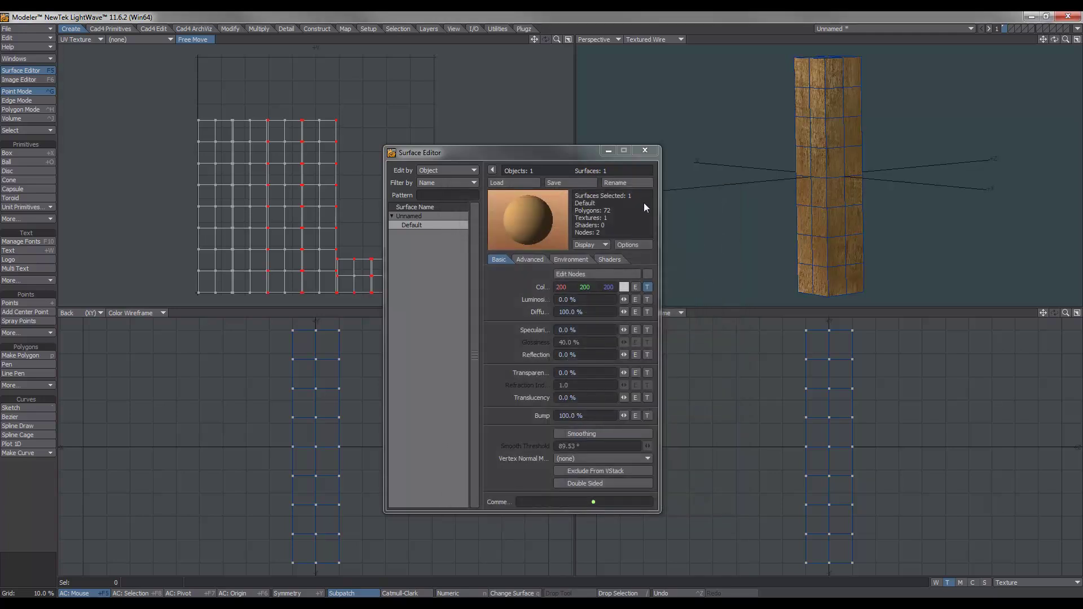
{"action": "left_click", "coordinate": [645, 152]}
{"action": "scroll", "coordinate": [838, 179], "scroll_direction": "up", "scroll_amount": 2}
{"action": "mouse_move", "coordinate": [837, 180]}
{"action": "left_mouse_down", "text": "ctrl+alt"}
{"action": "mouse_move", "coordinate": [761, 180]}
{"action": "mouse_move", "coordinate": [815, 194]}
{"action": "mouse_move", "coordinate": [815, 182]}
{"action": "mouse_move", "coordinate": [736, 222]}
{"action": "mouse_move", "coordinate": [846, 182]}
{"action": "mouse_move", "coordinate": [769, 190]}
{"action": "mouse_move", "coordinate": [791, 190]}
{"action": "left_mouse_up", "text": "ctrl+alt"}
- Stretch the column's UV layout larger with the wood image shown behind it
{"action": "key", "text": "h"}
{"action": "left_click_drag", "start_coordinate": [261, 236], "coordinate": [372, 160]}
{"action": "left_click", "coordinate": [136, 39]}
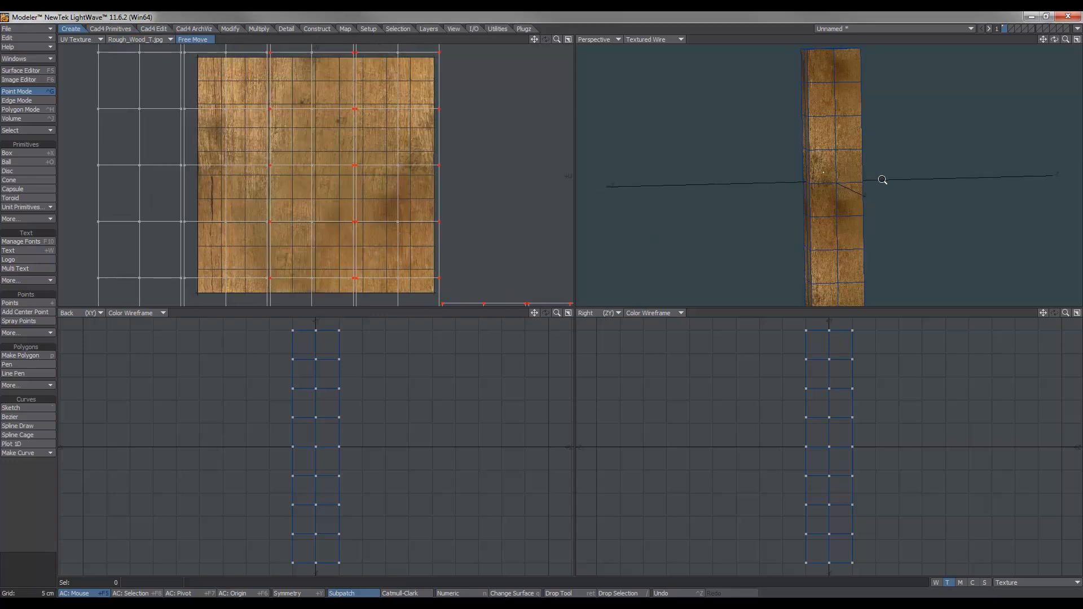
{"action": "left_click_drag", "start_coordinate": [826, 223], "coordinate": [694, 194], "text": "ctrl+alt"}
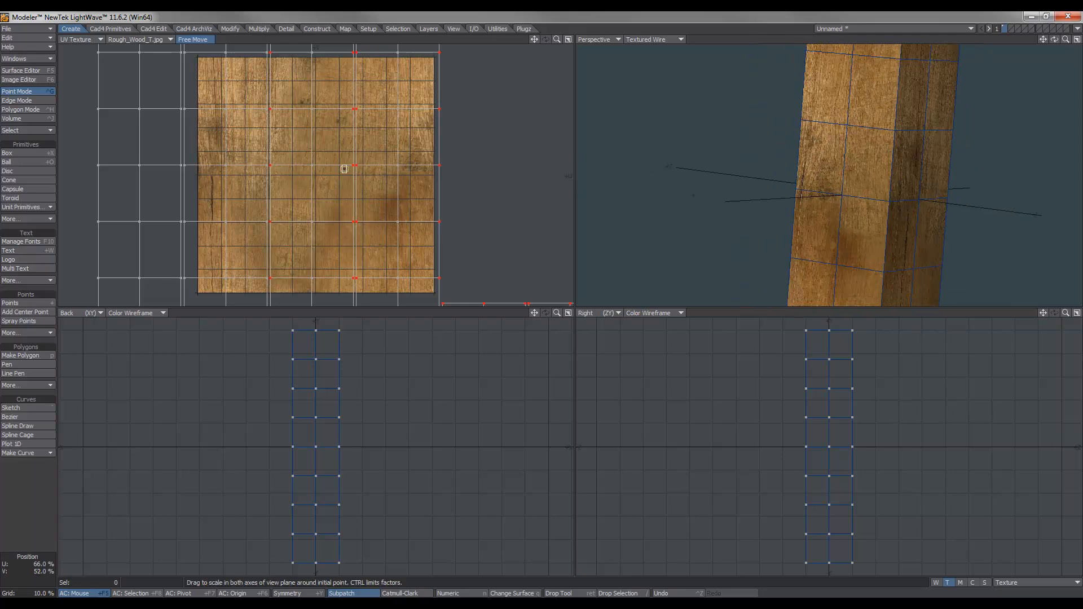
- Fine-tune the UV map's scale over the wood texture so the grain runs lengthwise
{"action": "mouse_move", "coordinate": [335, 167]}
{"action": "left_mouse_down"}
{"action": "mouse_move", "coordinate": [373, 153]}
{"action": "mouse_move", "coordinate": [300, 171]}
{"action": "mouse_move", "coordinate": [465, 127]}
{"action": "left_mouse_up"}
{"action": "scroll", "coordinate": [817, 165], "scroll_direction": "down", "scroll_amount": 3}
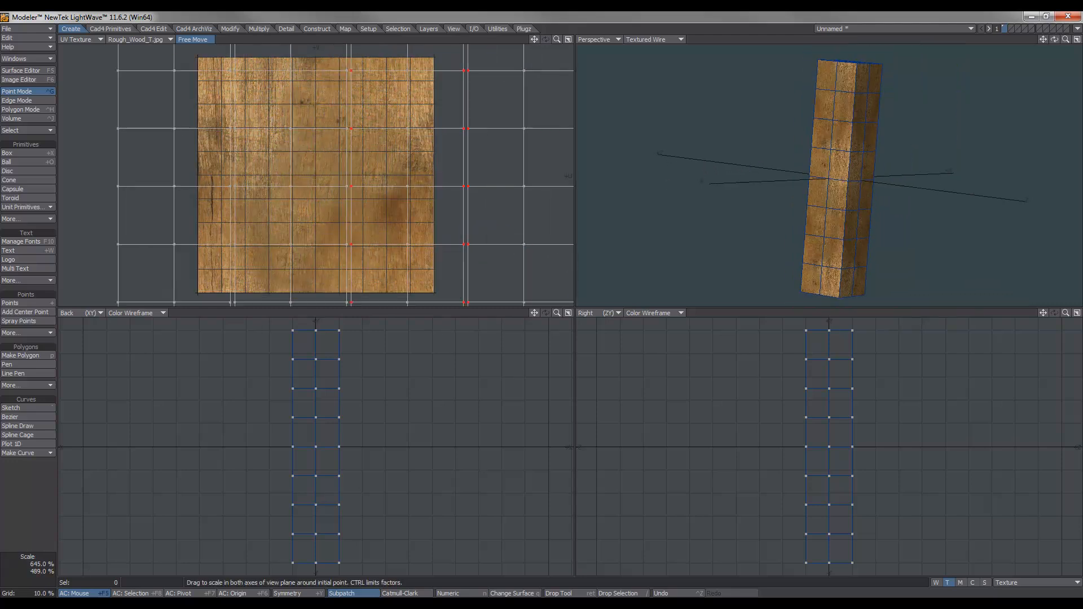
{"action": "scroll", "coordinate": [821, 196], "scroll_direction": "up", "scroll_amount": 5}
{"action": "left_click_drag", "start_coordinate": [846, 170], "coordinate": [829, 178], "text": "alt"}
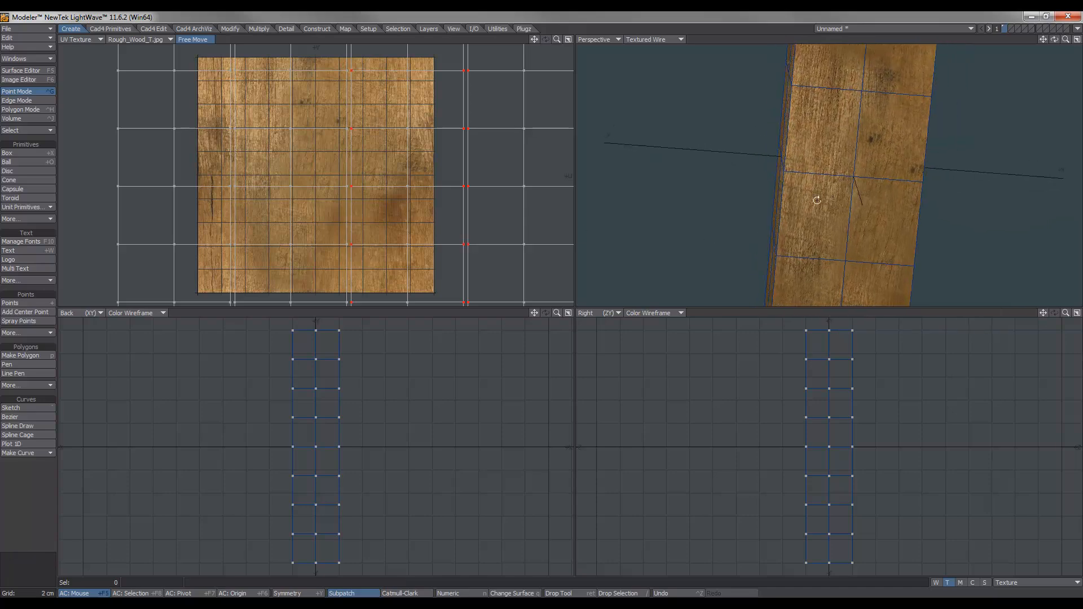
{"action": "scroll", "coordinate": [338, 158], "scroll_direction": "down", "scroll_amount": 3}
{"action": "mouse_move", "coordinate": [338, 158]}
{"action": "left_mouse_down"}
{"action": "mouse_move", "coordinate": [345, 151]}
{"action": "mouse_move", "coordinate": [325, 169]}
{"action": "left_mouse_up"}
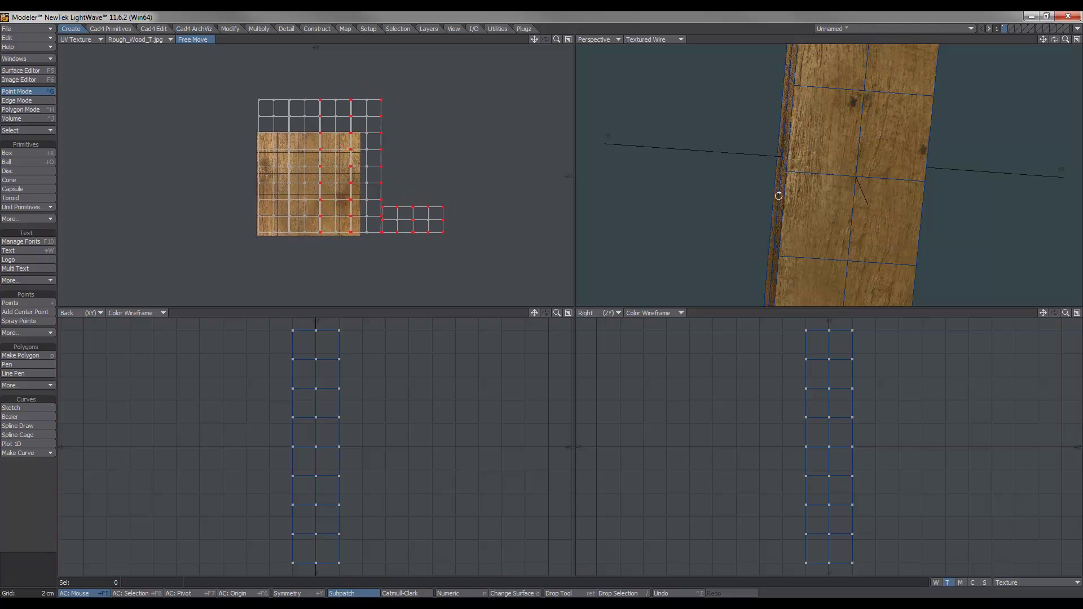
{"action": "scroll", "coordinate": [718, 212], "scroll_direction": "down", "scroll_amount": 5}
{"action": "left_click_drag", "start_coordinate": [718, 212], "coordinate": [765, 224], "text": "alt"}
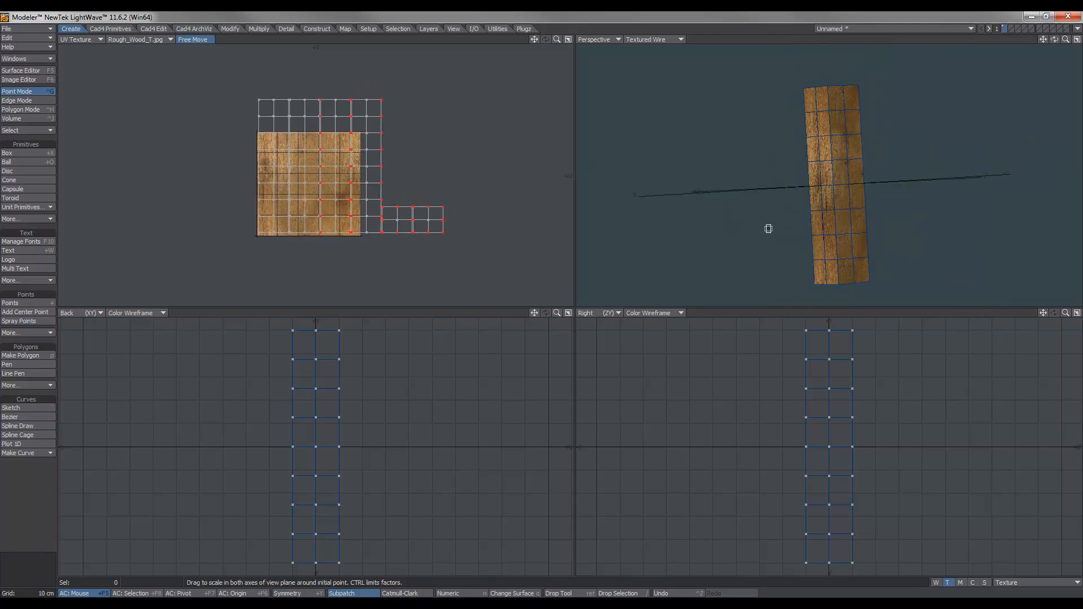
{"action": "left_click", "coordinate": [78, 39]}
- Set the UV viewport back to Top view and bring up the Multiply tools
{"action": "left_click", "coordinate": [76, 35]}
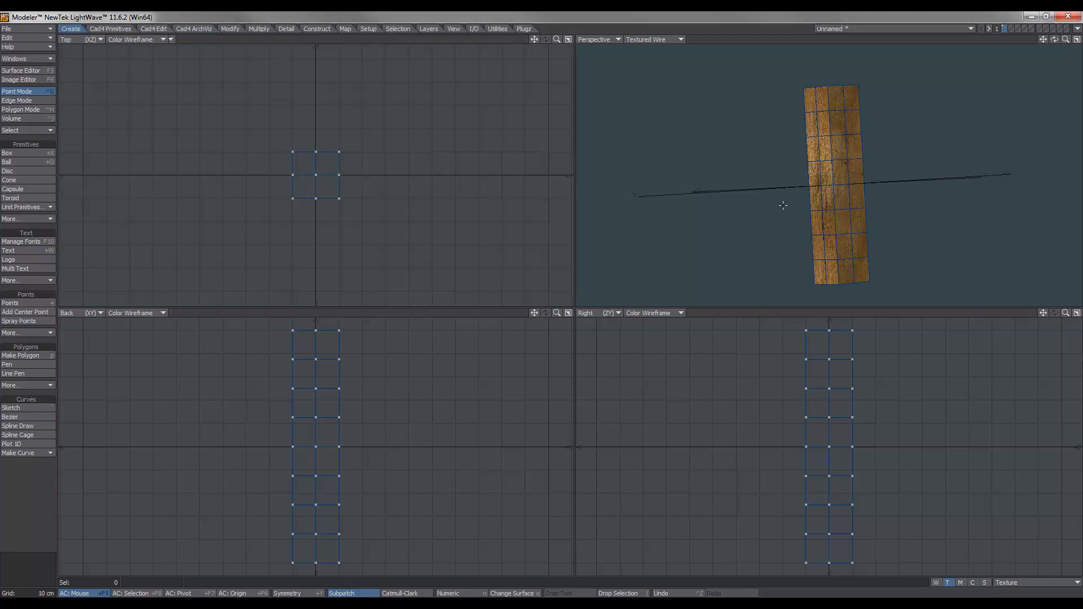
{"action": "scroll", "coordinate": [586, 361], "scroll_direction": "up", "scroll_amount": 3}
{"action": "mouse_move", "coordinate": [585, 361]}
{"action": "left_mouse_down", "text": "alt"}
{"action": "mouse_move", "coordinate": [628, 381]}
{"action": "mouse_move", "coordinate": [501, 276]}
{"action": "left_mouse_up", "text": "alt"}
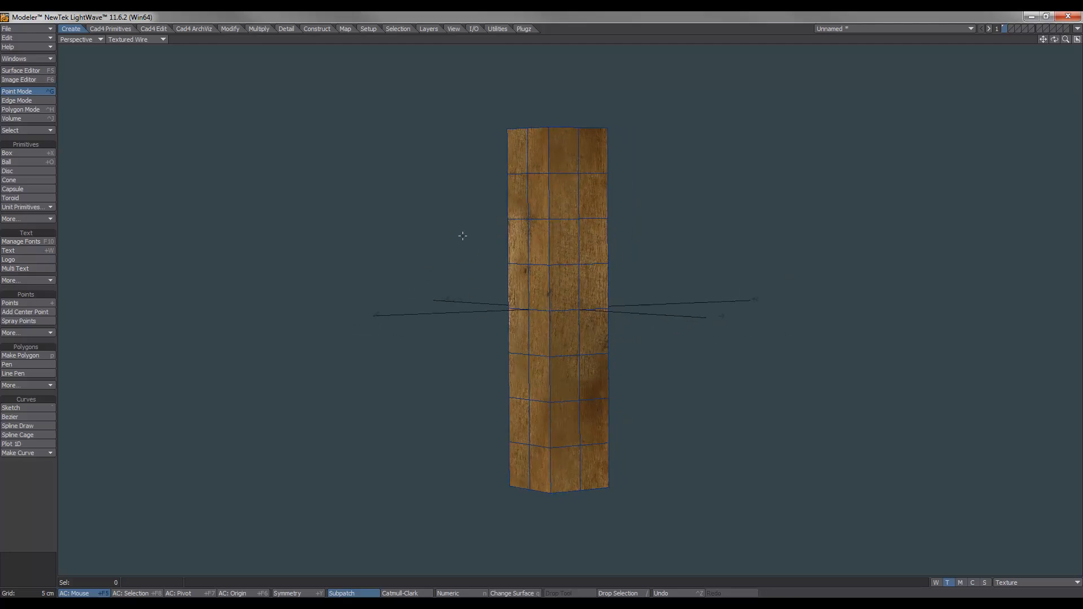
{"action": "left_click", "coordinate": [260, 30]}
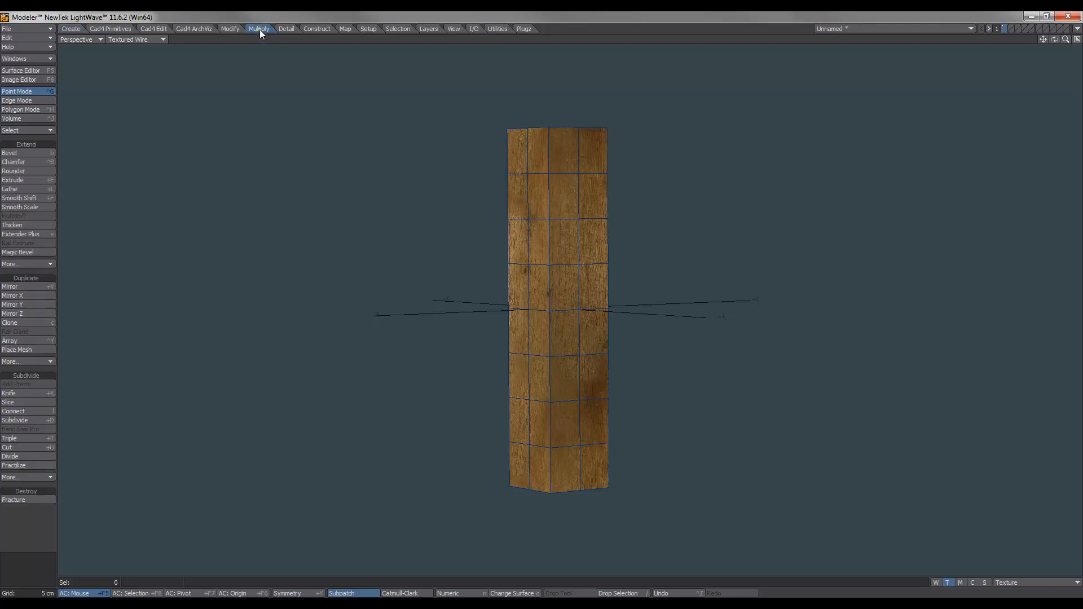
- In Fracture choose the Halves algorithm with Explode Parts turned on
{"action": "left_click", "coordinate": [28, 500]}
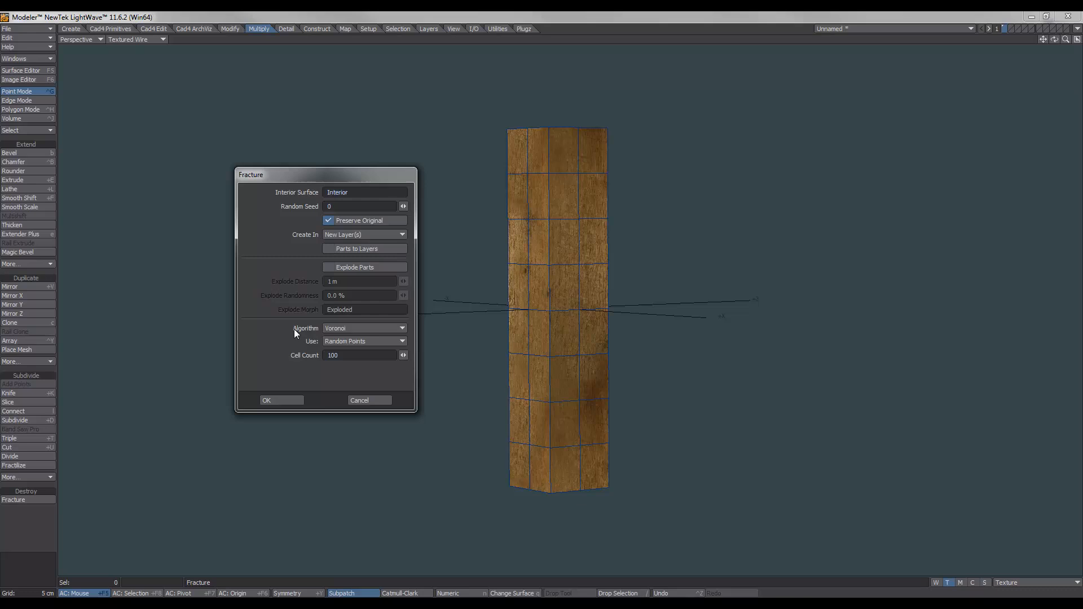
{"action": "left_click", "coordinate": [339, 328]}
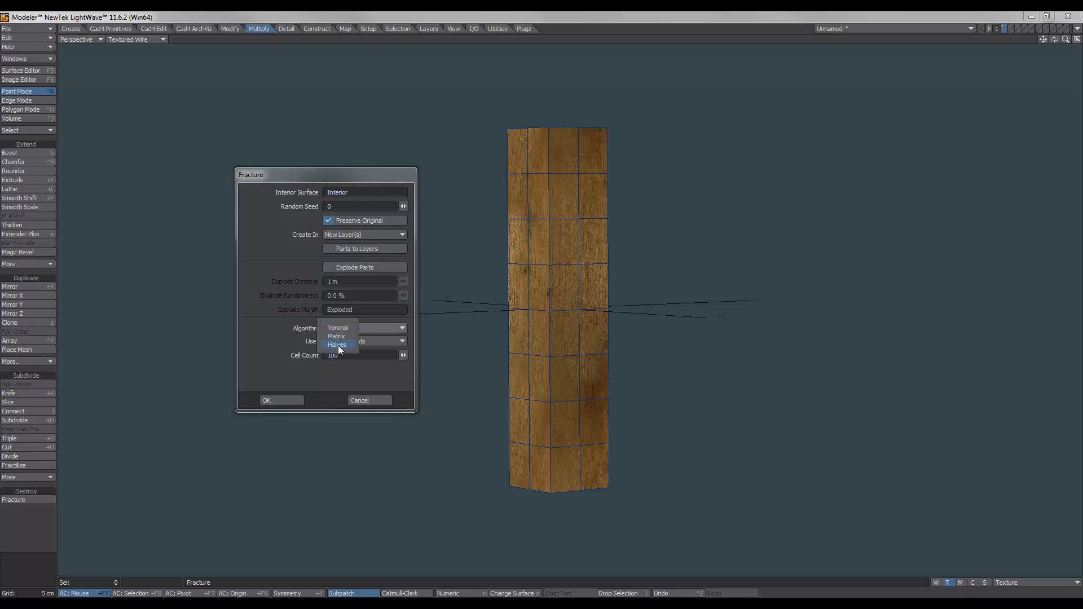
{"action": "left_click", "coordinate": [339, 345]}
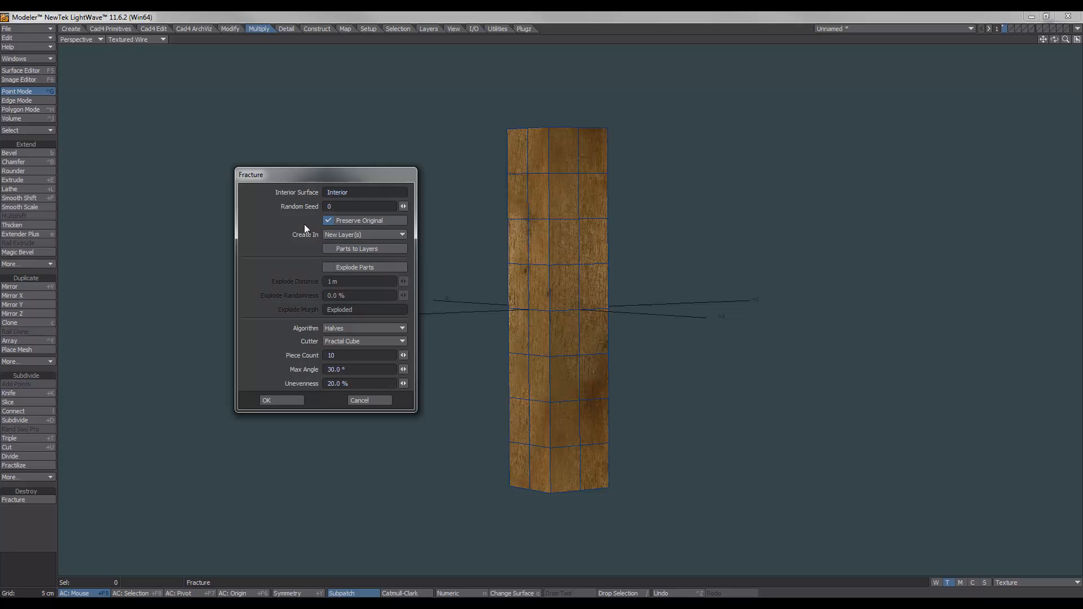
{"action": "left_click", "coordinate": [329, 268]}
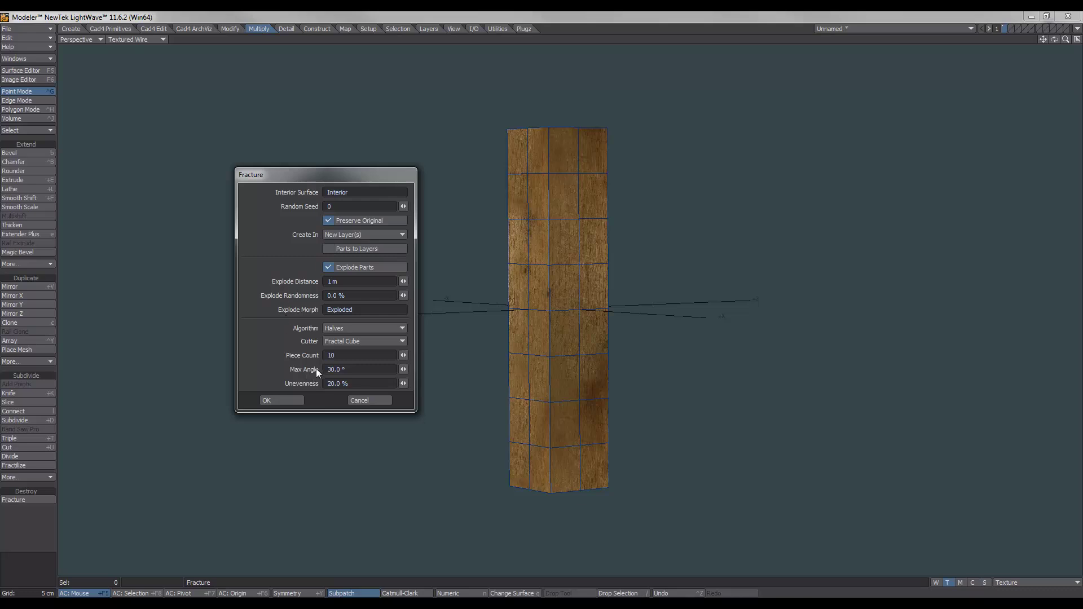
- Set Piece Count 20, Max Angle 90 and Unevenness 1 for the fracture
{"action": "left_click_drag", "start_coordinate": [345, 354], "coordinate": [291, 354]}
{"action": "double_click", "coordinate": [339, 384]}
{"action": "type", "text": "20"}
{"action": "left_click", "coordinate": [334, 369]}
{"action": "left_click", "coordinate": [350, 369]}
{"action": "left_click", "coordinate": [360, 370]}
{"action": "double_click", "coordinate": [339, 369]}
{"action": "type", "text": "90"}
{"action": "key", "text": "Tab"}
{"action": "type", "text": "1"}
- Apply the fracture and inspect the 20 exploded shards
{"action": "left_click", "coordinate": [279, 402]}
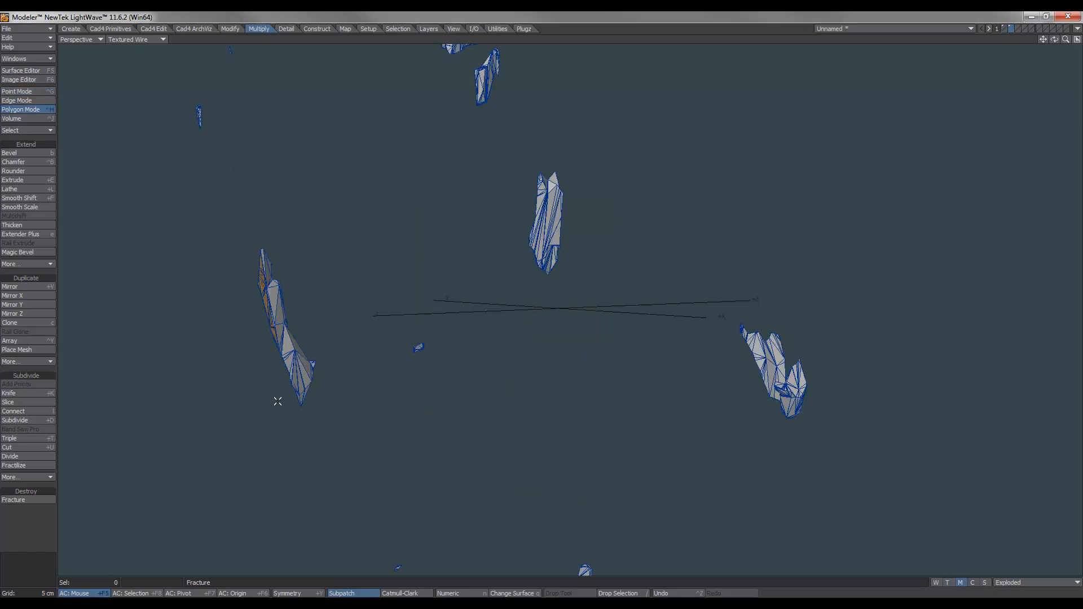
{"action": "scroll", "coordinate": [393, 368], "scroll_direction": "down", "scroll_amount": 2}
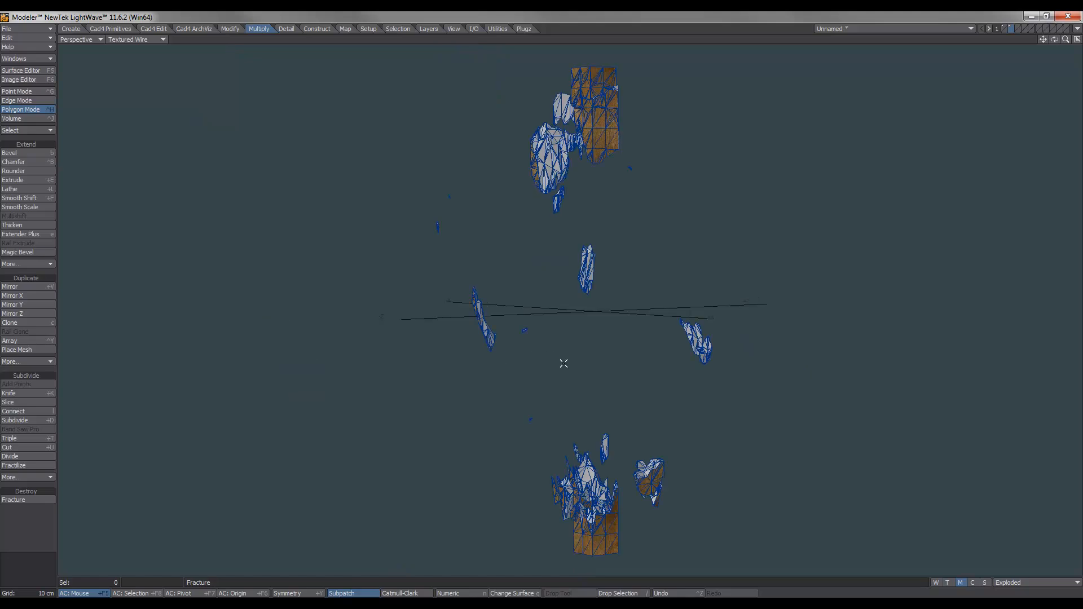
{"action": "scroll", "coordinate": [565, 350], "scroll_direction": "down", "scroll_amount": 1}
{"action": "mouse_move", "coordinate": [641, 355]}
{"action": "left_mouse_down", "text": "alt"}
{"action": "mouse_move", "coordinate": [562, 310]}
{"action": "mouse_move", "coordinate": [531, 358]}
{"action": "mouse_move", "coordinate": [699, 313]}
{"action": "mouse_move", "coordinate": [558, 340]}
{"action": "left_mouse_up", "text": "alt"}
{"action": "left_click_drag", "start_coordinate": [588, 396], "coordinate": [576, 388], "text": "alt"}
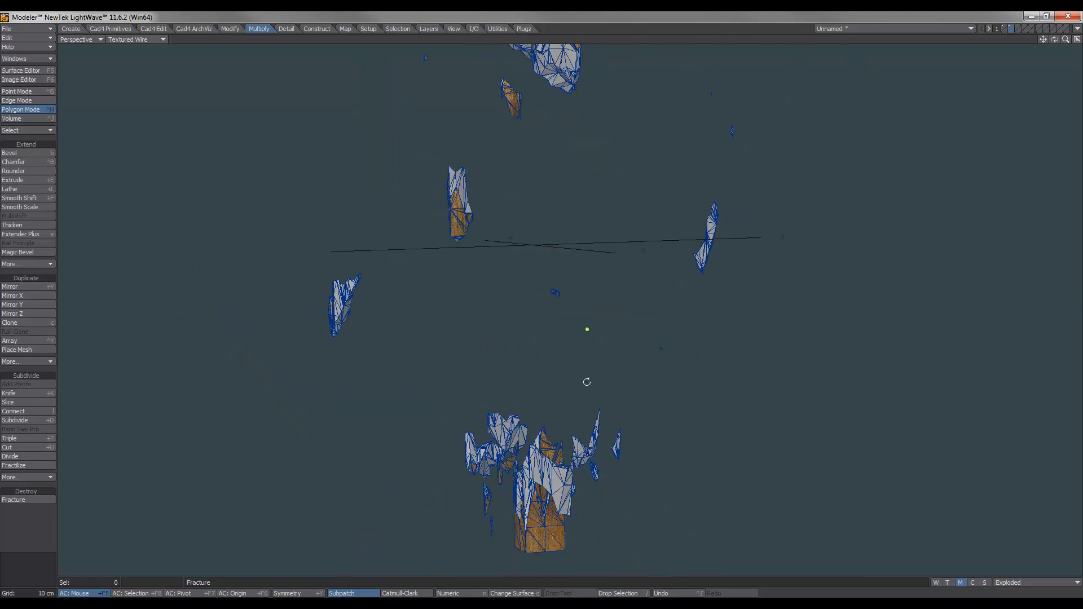
- Switch the morph map from Exploded to (base) to show the reassembled pillar
{"action": "left_click", "coordinate": [1041, 582]}
{"action": "left_click", "coordinate": [1023, 564]}
{"action": "mouse_move", "coordinate": [576, 364]}
{"action": "left_mouse_down", "text": "alt"}
{"action": "mouse_move", "coordinate": [569, 320]}
{"action": "mouse_move", "coordinate": [604, 324]}
{"action": "left_mouse_up", "text": "alt"}
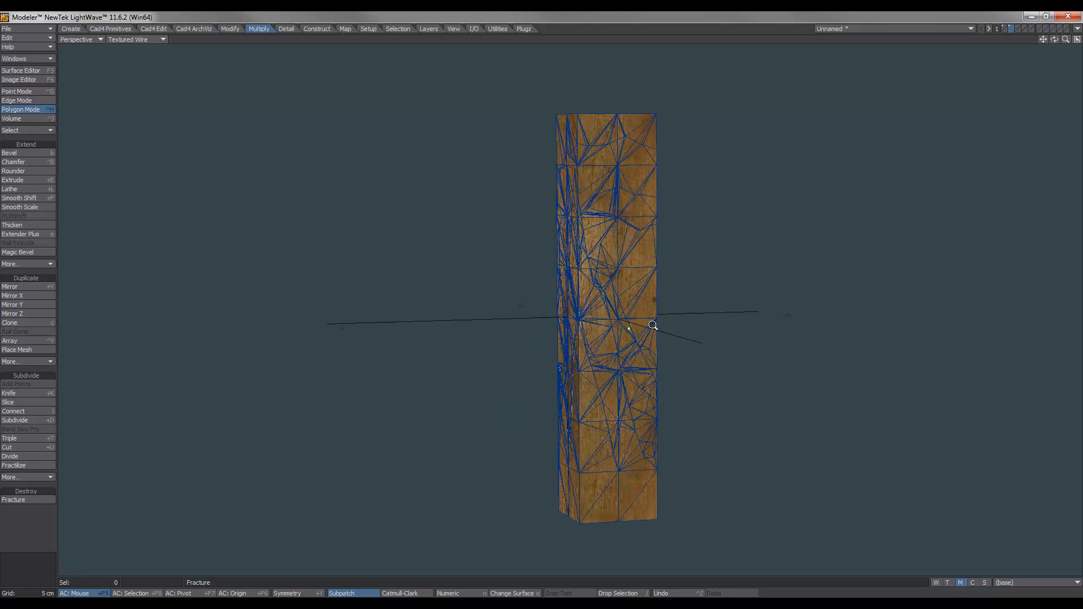
{"action": "left_click_drag", "start_coordinate": [532, 321], "coordinate": [446, 312], "text": "alt"}
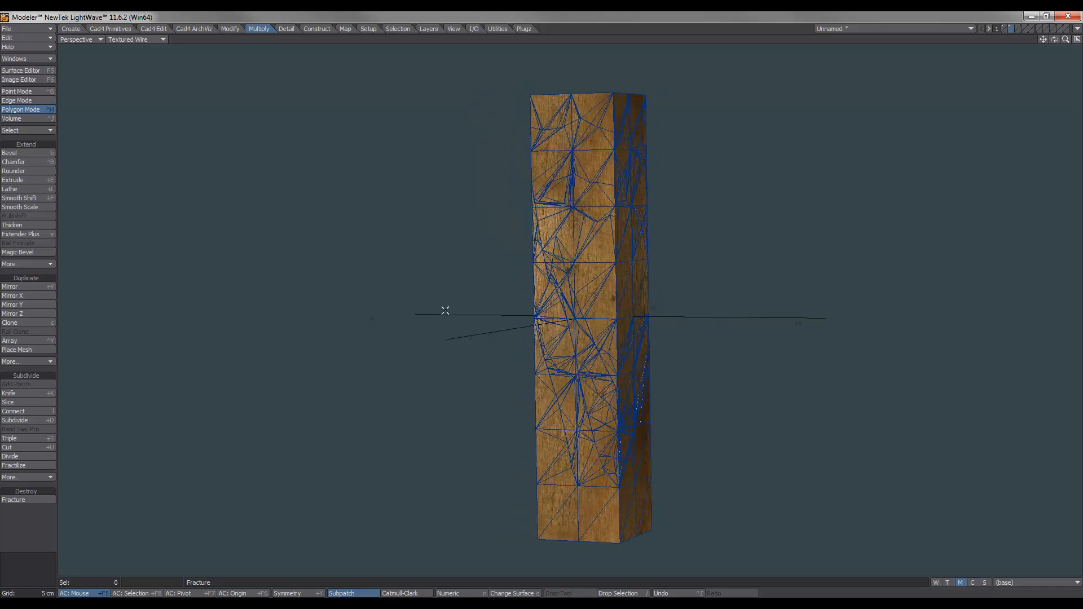
- In Statistics select the point belonging to 0 polygons and delete it
{"action": "key", "text": "b"}
{"action": "key", "text": "w"}
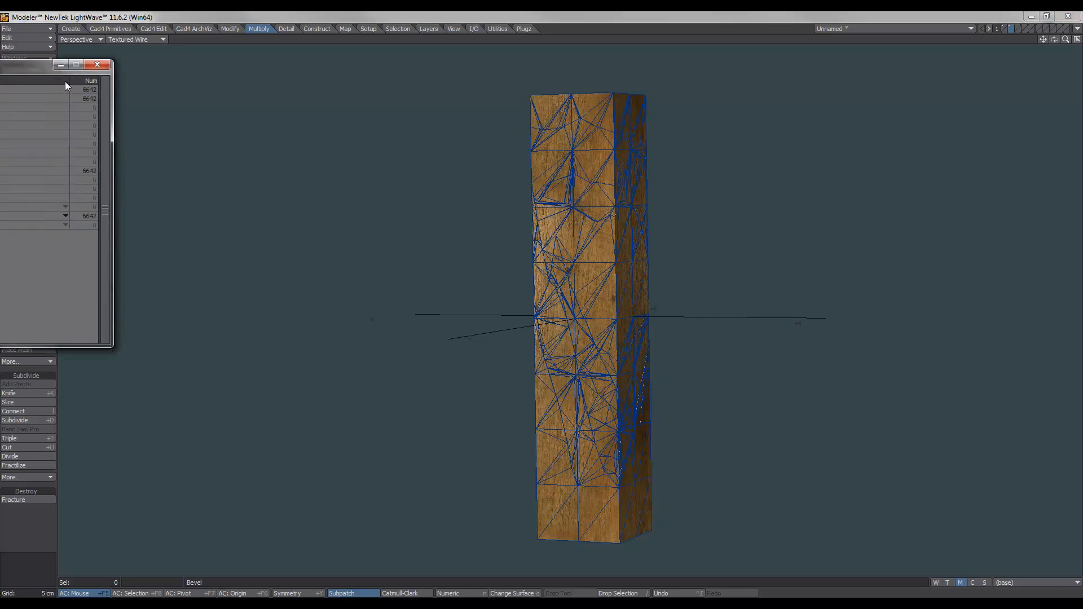
{"action": "left_click_drag", "start_coordinate": [128, 88], "coordinate": [264, 108]}
{"action": "key", "text": "ctrl+h"}
{"action": "key", "text": "space"}
{"action": "key", "text": "space"}
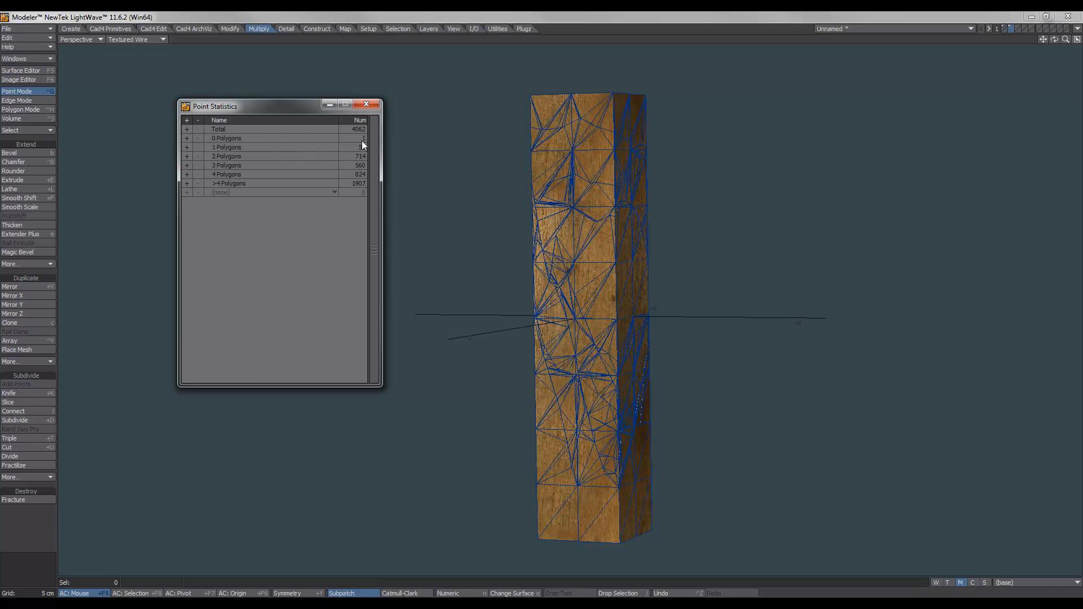
{"action": "left_click", "coordinate": [187, 138]}
{"action": "key", "text": "Delete"}
- Put the statistics aside, inspect the cleaned pillar and switch over to Layout
{"action": "left_click_drag", "start_coordinate": [303, 106], "coordinate": [0, 178]}
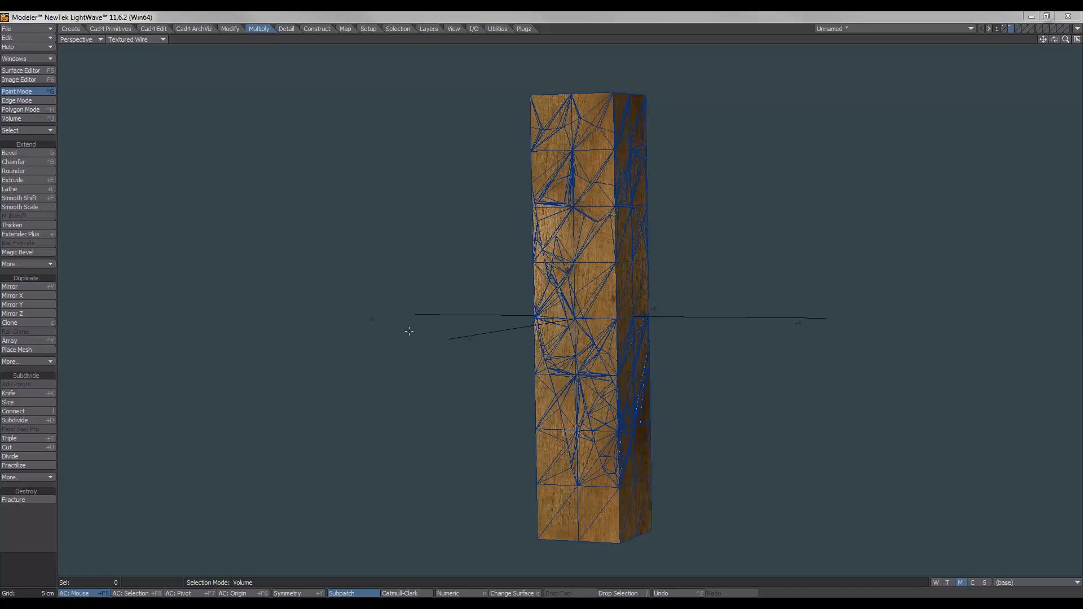
{"action": "mouse_move", "coordinate": [482, 330]}
{"action": "left_mouse_down", "text": "alt"}
{"action": "mouse_move", "coordinate": [620, 322]}
{"action": "mouse_move", "coordinate": [486, 295]}
{"action": "left_mouse_up", "text": "alt"}
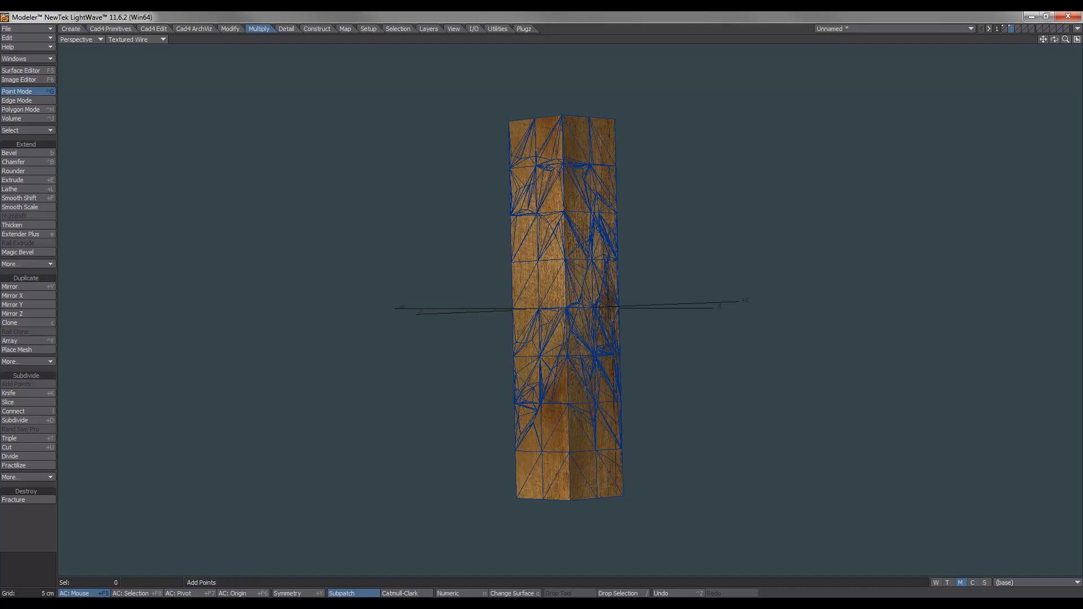
{"action": "key", "text": "alt+Tab"}
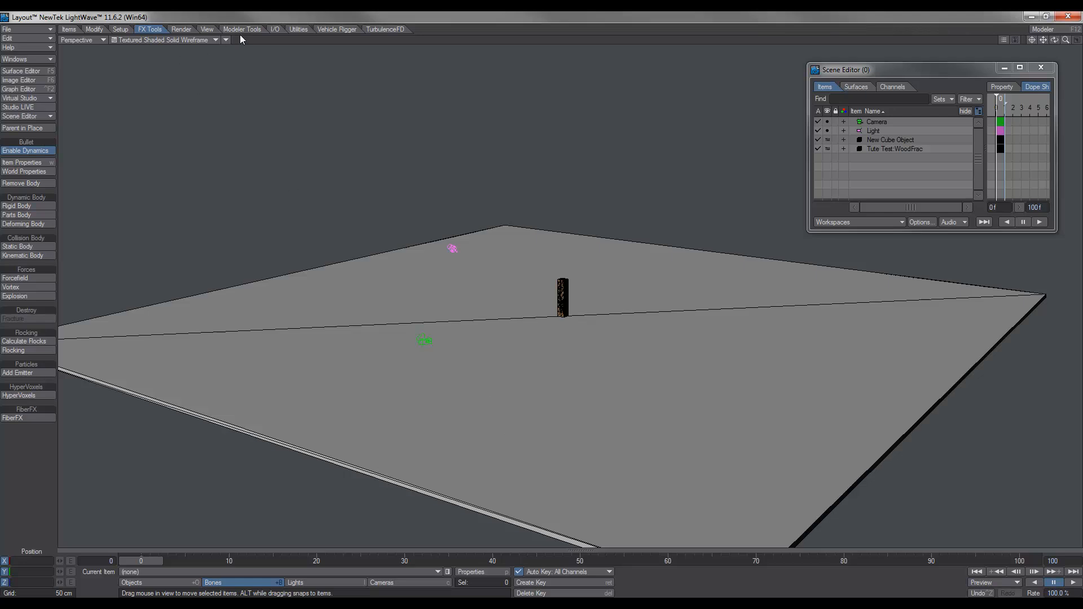
- Browse the Modeler Tools primitives list without adding anything and orbit to view the ground
{"action": "left_click", "coordinate": [241, 29]}
{"action": "left_click", "coordinate": [40, 184]}
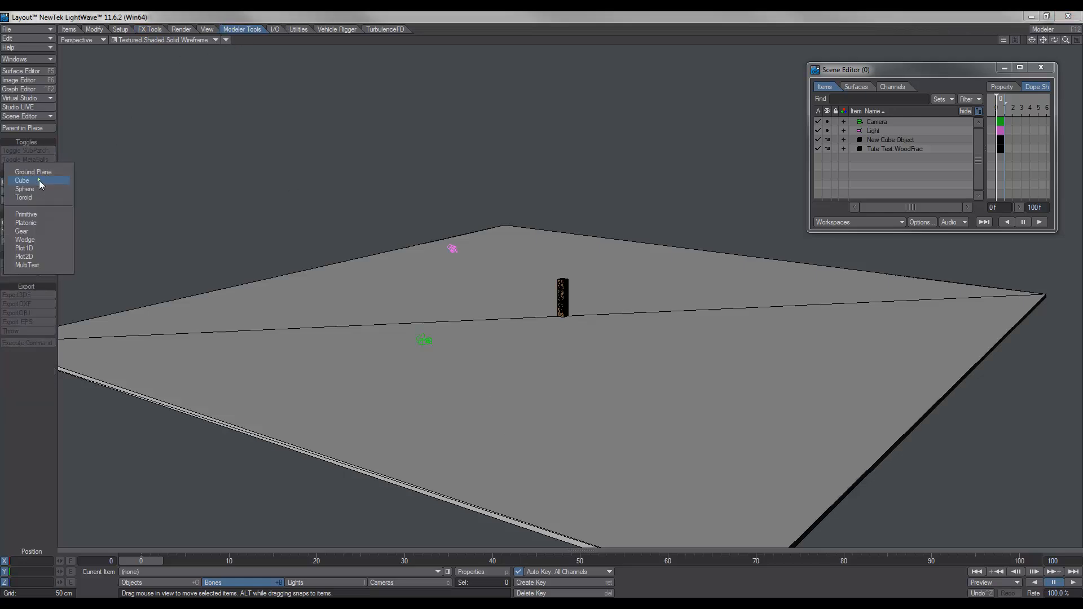
{"action": "left_click", "coordinate": [495, 19]}
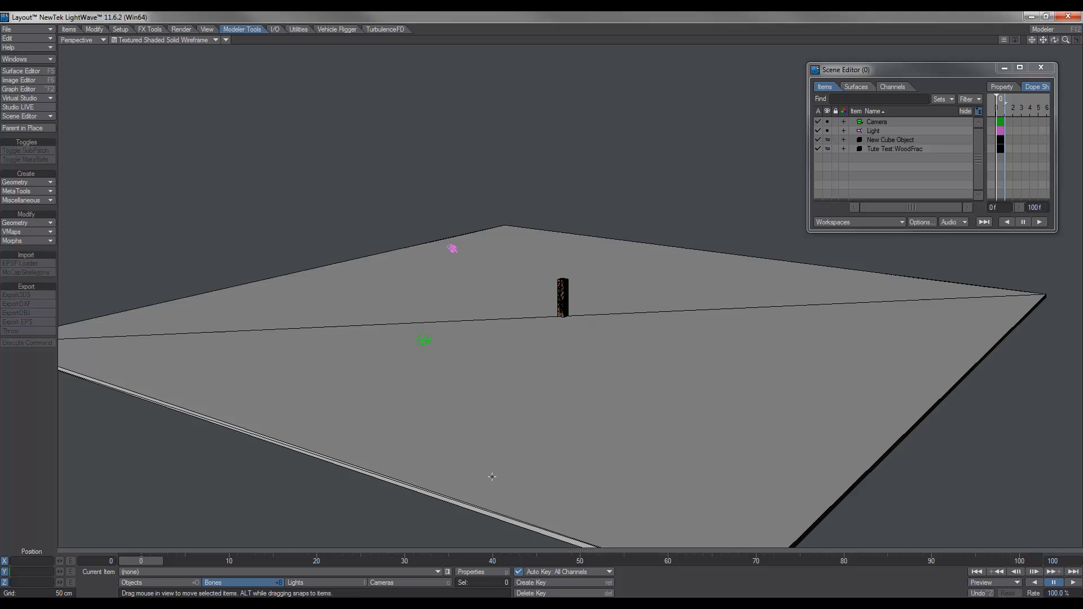
{"action": "left_click_drag", "start_coordinate": [492, 477], "coordinate": [624, 435], "text": "alt"}
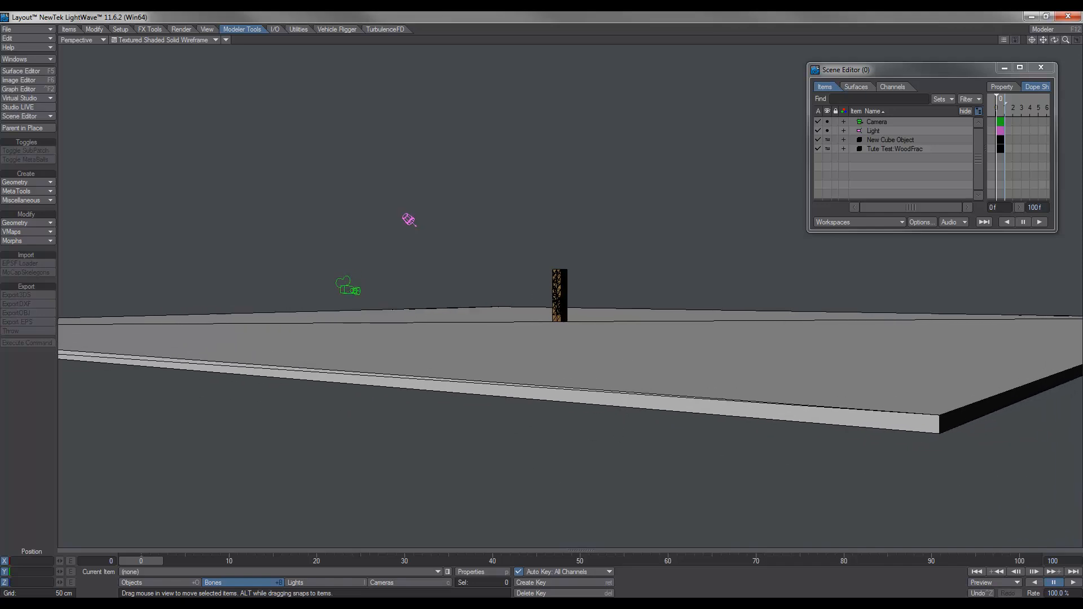
{"action": "mouse_move", "coordinate": [542, 298]}
{"action": "left_mouse_down", "text": "alt"}
{"action": "mouse_move", "coordinate": [542, 398]}
{"action": "mouse_move", "coordinate": [440, 381]}
{"action": "left_mouse_up", "text": "alt"}
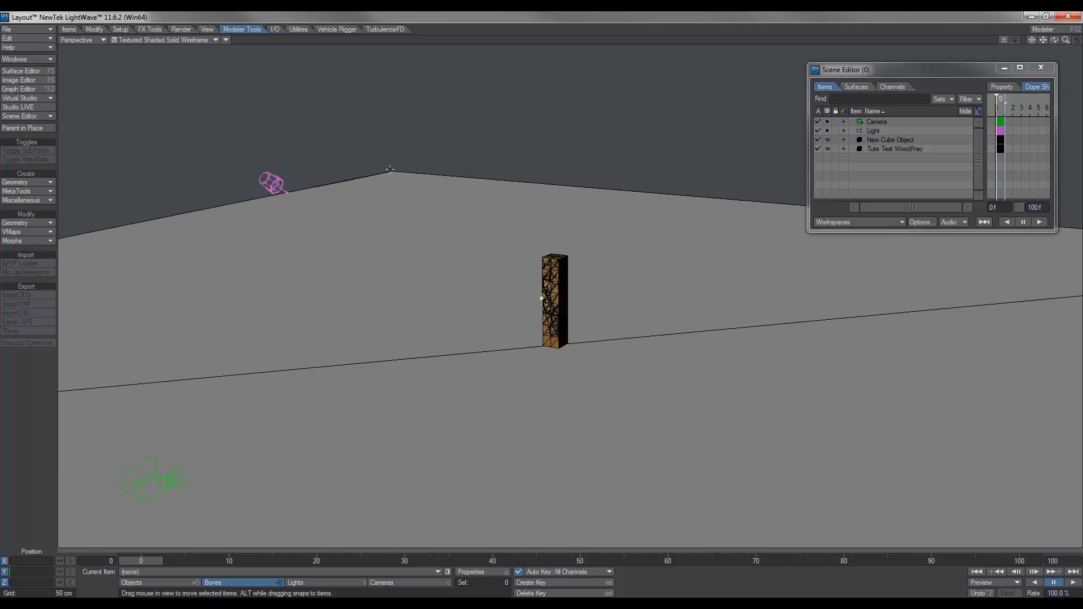
- Make New Cube Object a static body and Tute Test:WoodFrac a dynamic Parts body
{"action": "left_click", "coordinate": [891, 140]}
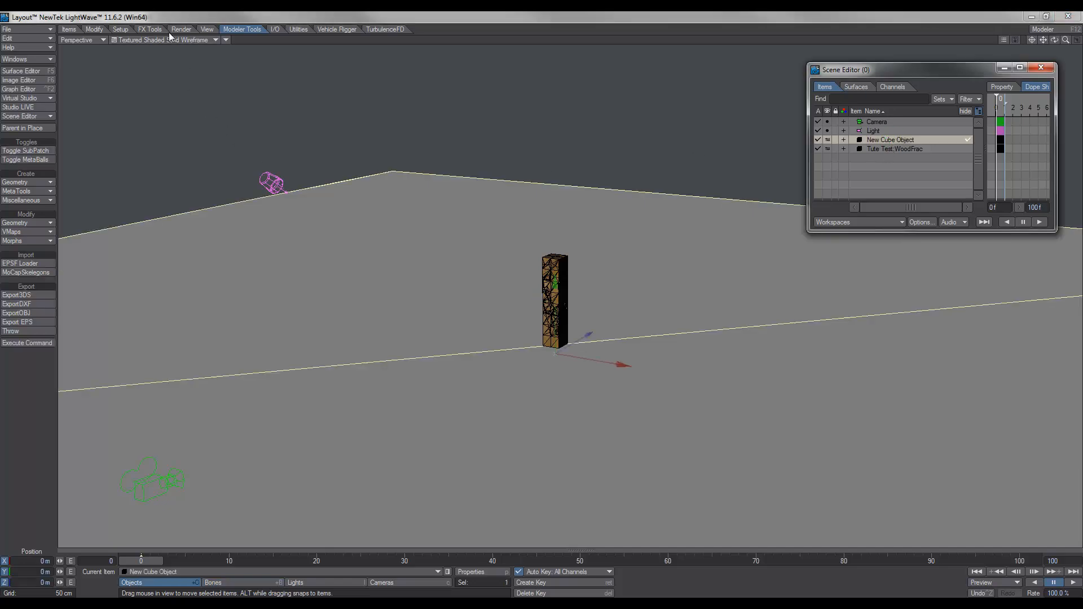
{"action": "left_click", "coordinate": [151, 29]}
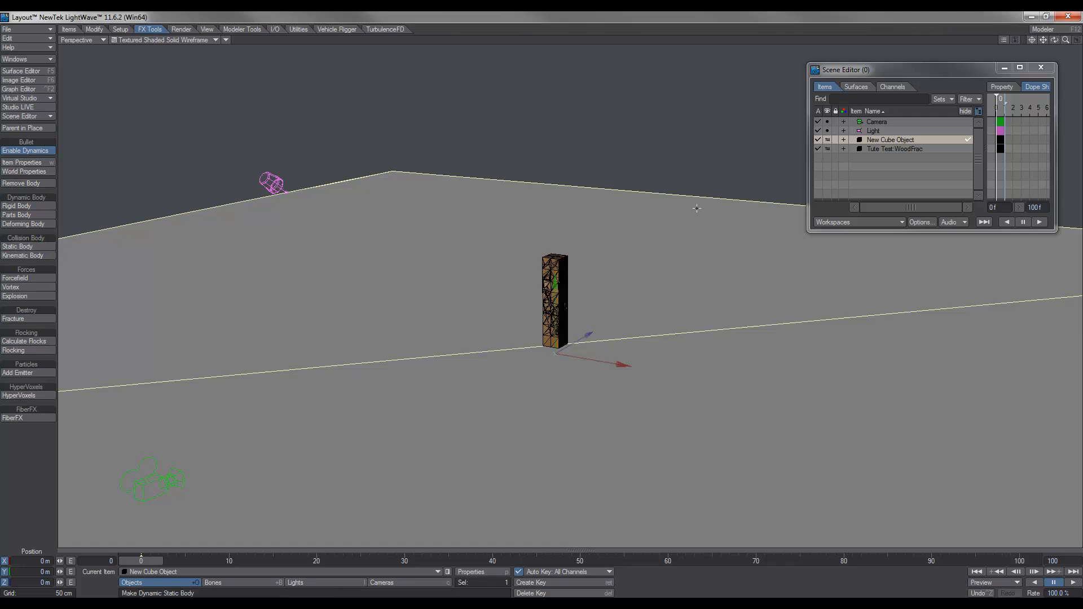
{"action": "left_click", "coordinate": [909, 151]}
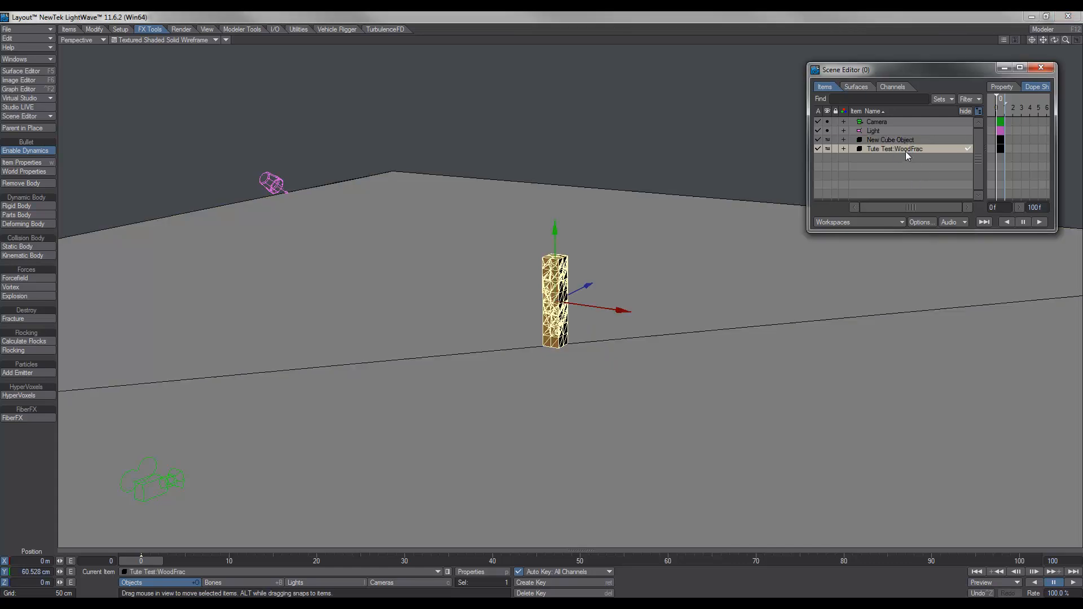
{"action": "left_click", "coordinate": [17, 213]}
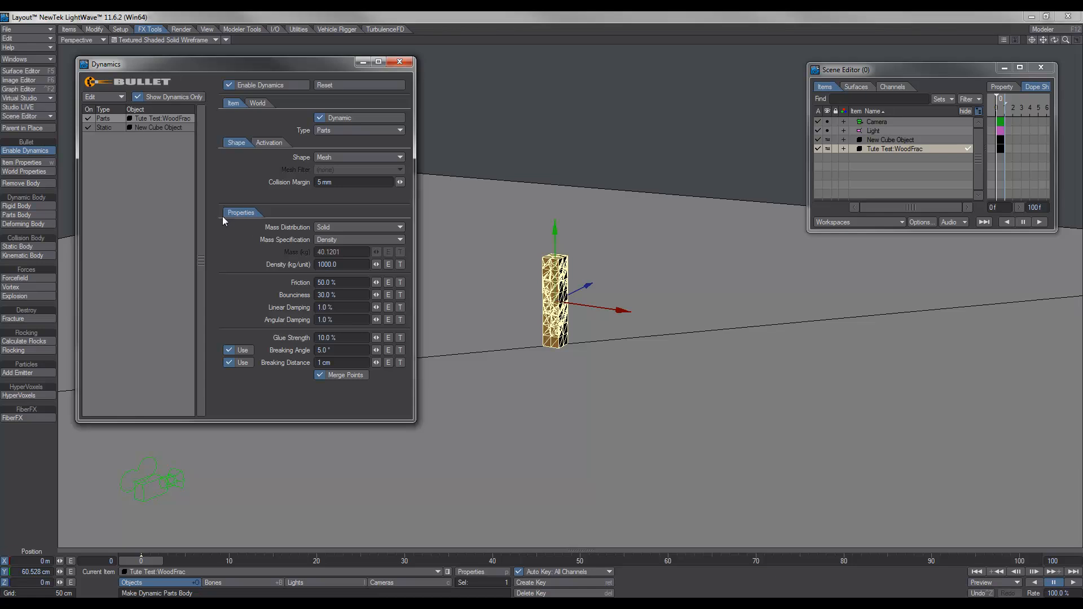
- Give New Cube Object a Box collision shape and uncheck Enable Dynamics for WoodFrac
{"action": "left_click", "coordinate": [157, 129]}
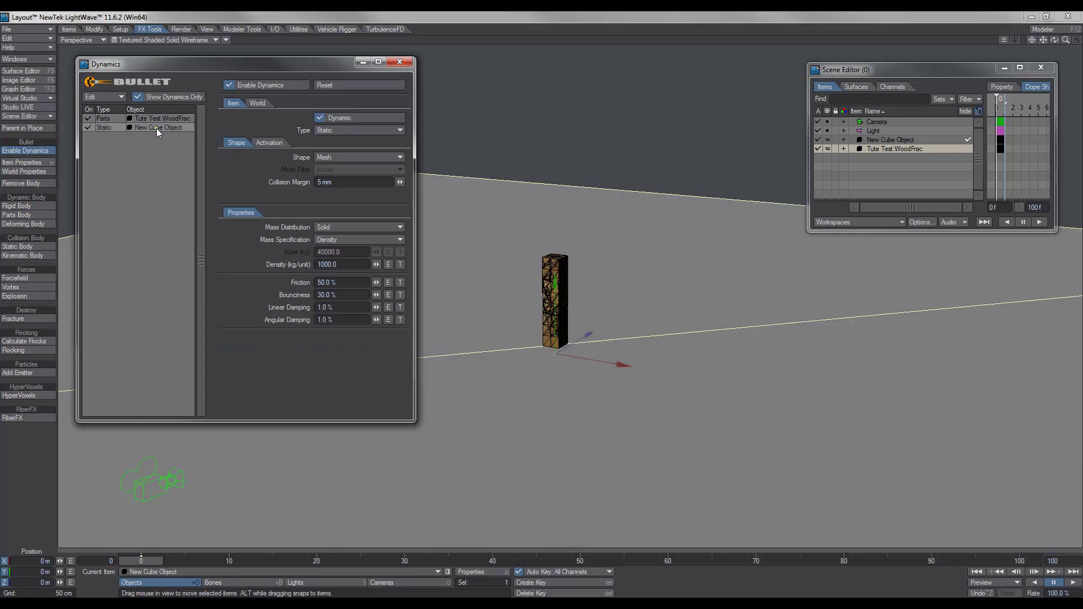
{"action": "left_click", "coordinate": [332, 157]}
{"action": "left_click", "coordinate": [330, 116]}
{"action": "left_click", "coordinate": [156, 119]}
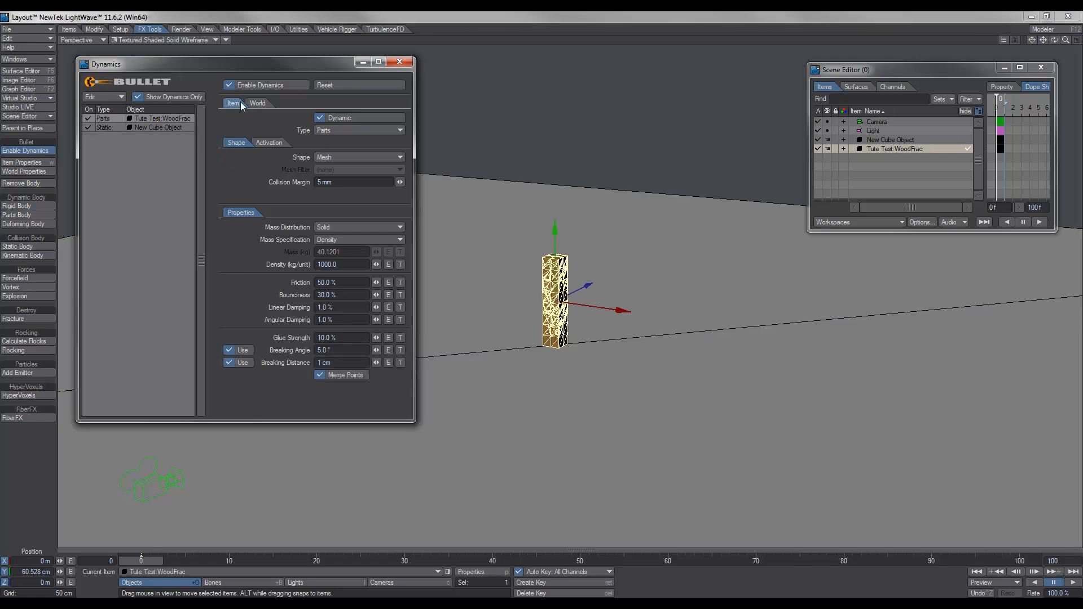
{"action": "left_click", "coordinate": [229, 85]}
- Set the WoodFrac post's collision shape to Convex Pieces after briefly trying Mesh
{"action": "left_click", "coordinate": [329, 158]}
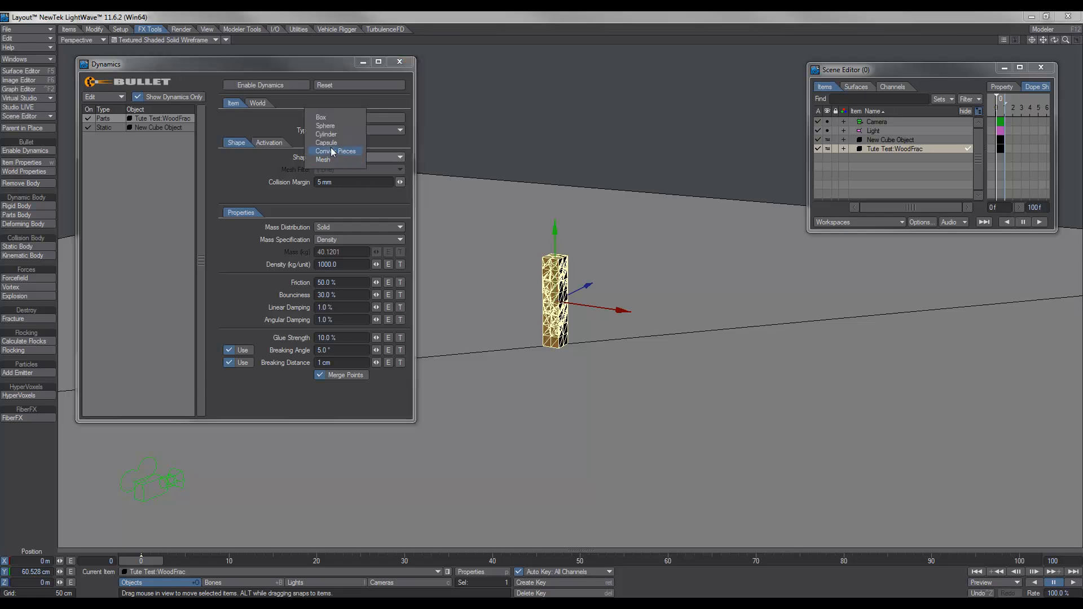
{"action": "left_click", "coordinate": [330, 152]}
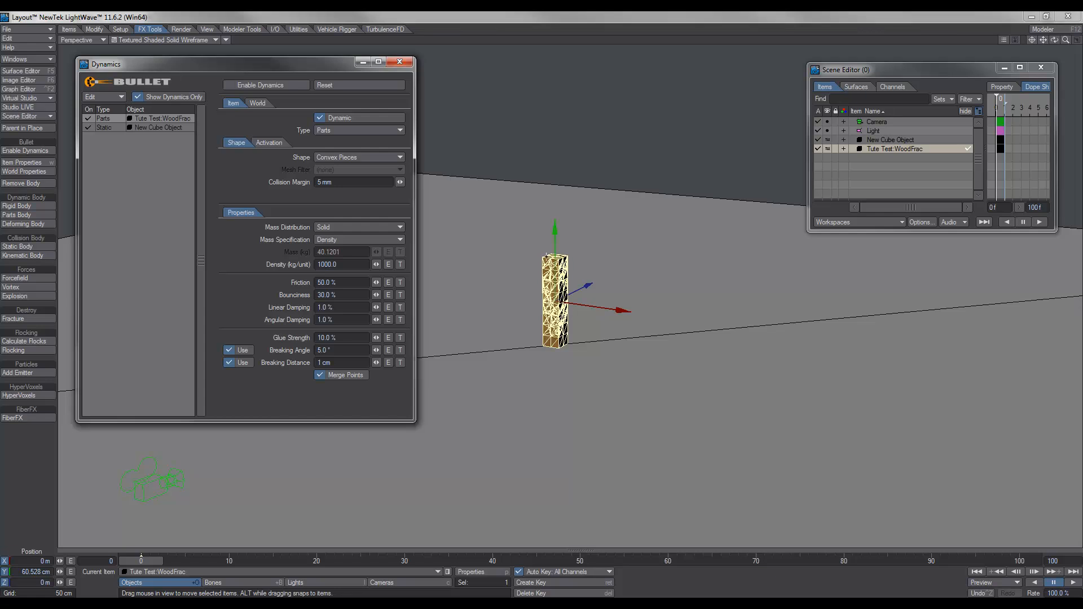
{"action": "left_click", "coordinate": [332, 156]}
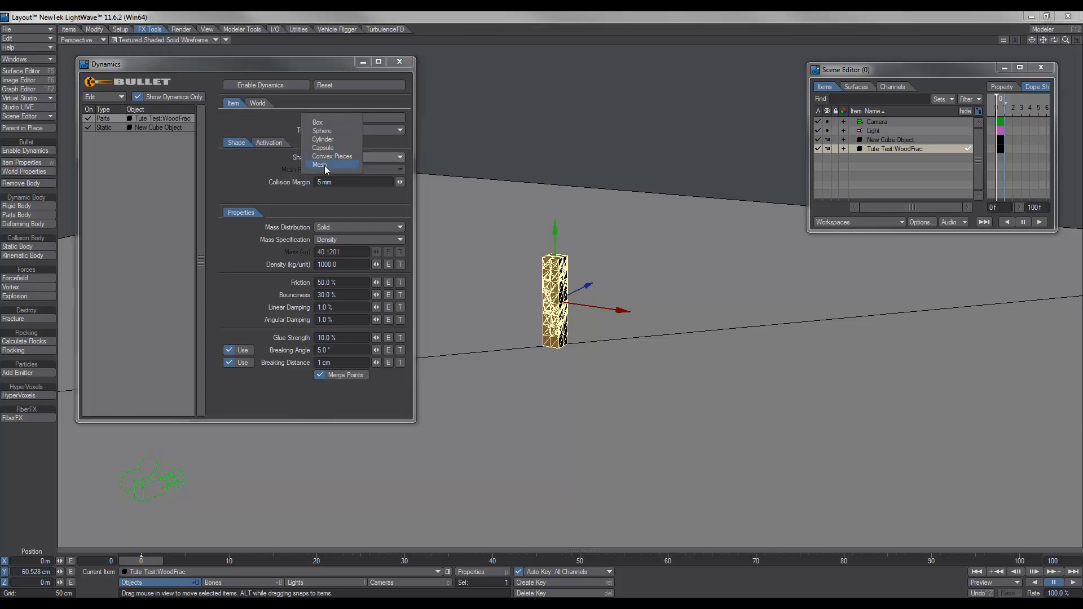
{"action": "left_click", "coordinate": [325, 166]}
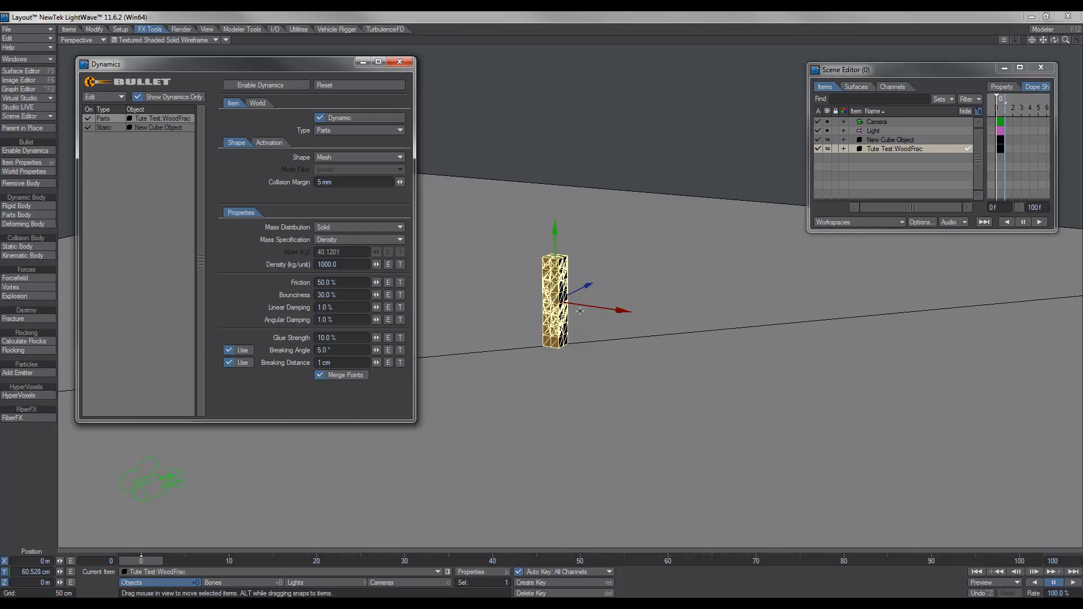
{"action": "left_click", "coordinate": [338, 157]}
{"action": "left_click", "coordinate": [335, 149]}
- Set collision margin 3 mm, mass distribution Surface and mass specification Given Mass
{"action": "left_click_drag", "start_coordinate": [324, 182], "coordinate": [302, 182]}
{"action": "key", "text": "Tab"}
{"action": "left_click", "coordinate": [355, 227]}
{"action": "left_click", "coordinate": [338, 235]}
{"action": "left_click", "coordinate": [337, 241]}
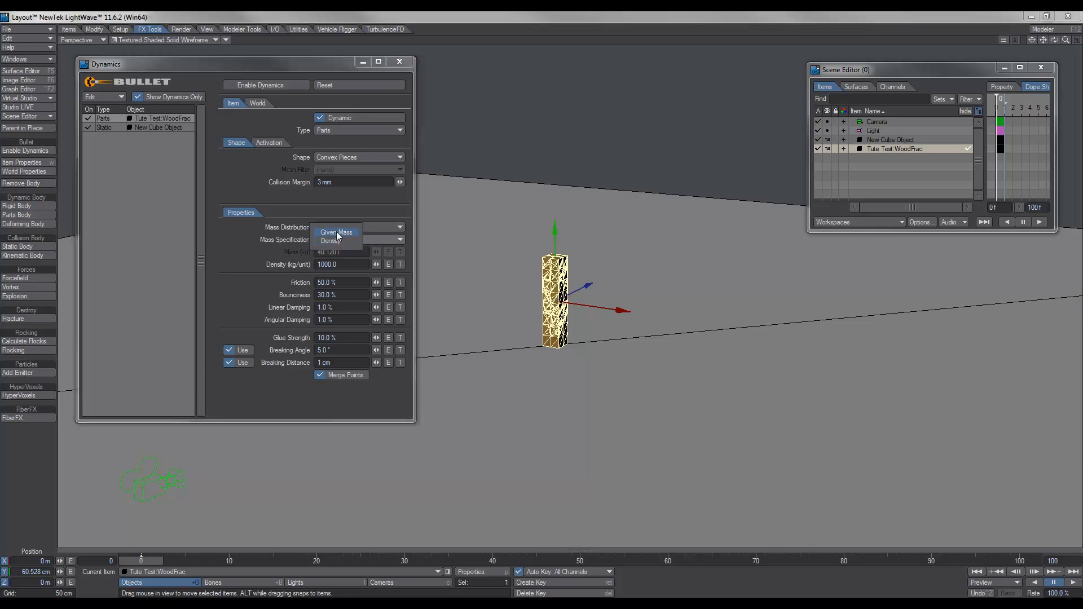
{"action": "left_click", "coordinate": [335, 231]}
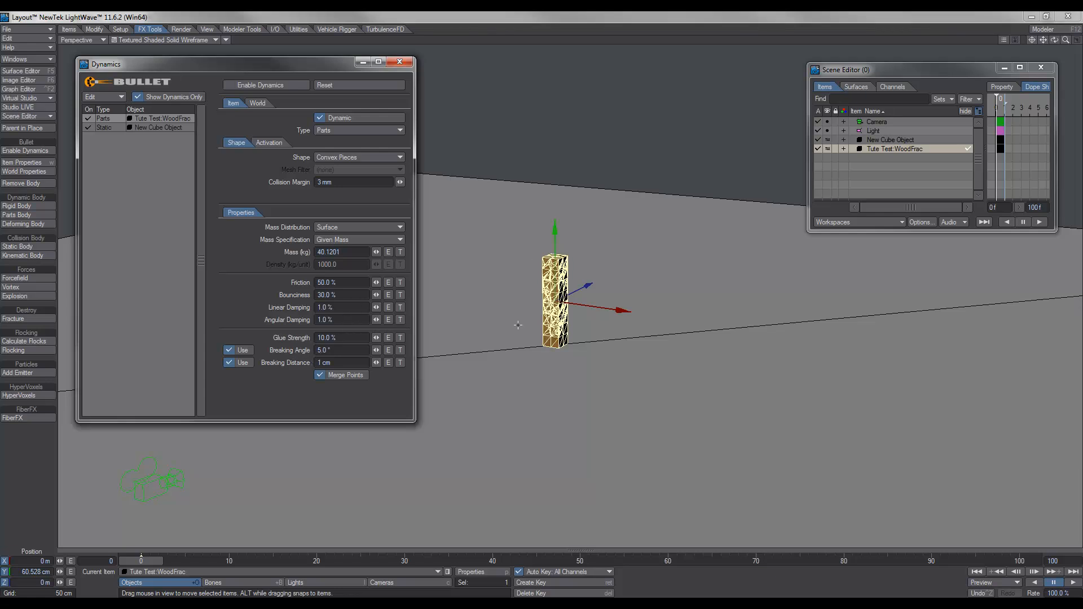
{"action": "scroll", "coordinate": [665, 316], "scroll_direction": "down", "scroll_amount": 2}
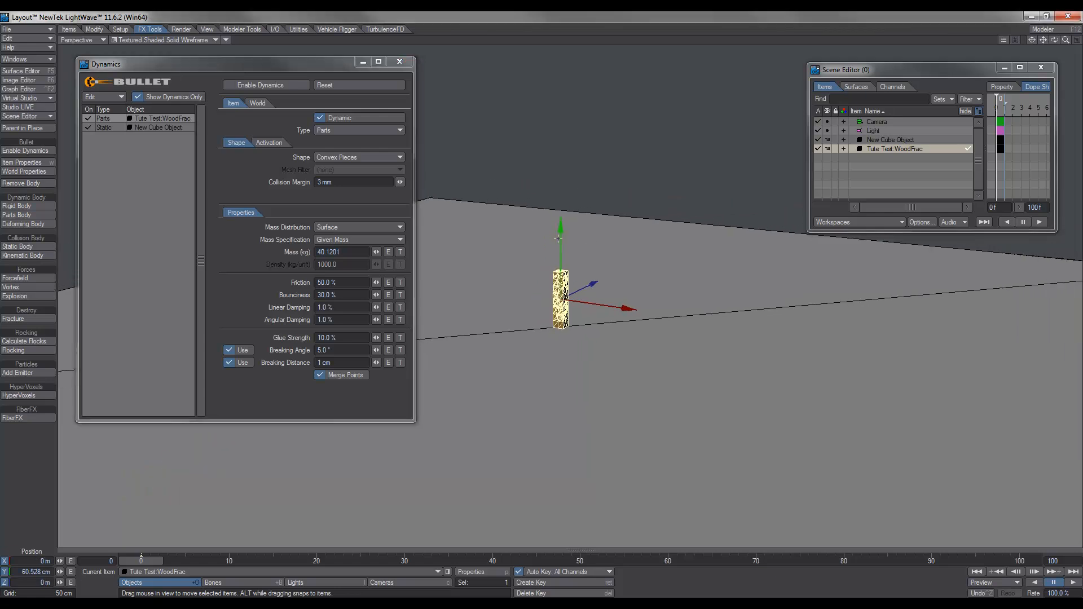
- Raise the post on Y, re-enable dynamics and run the simulation so it shatters
{"action": "left_click_drag", "start_coordinate": [558, 296], "coordinate": [562, 169]}
{"action": "scroll", "coordinate": [562, 170], "scroll_direction": "up", "scroll_amount": 2}
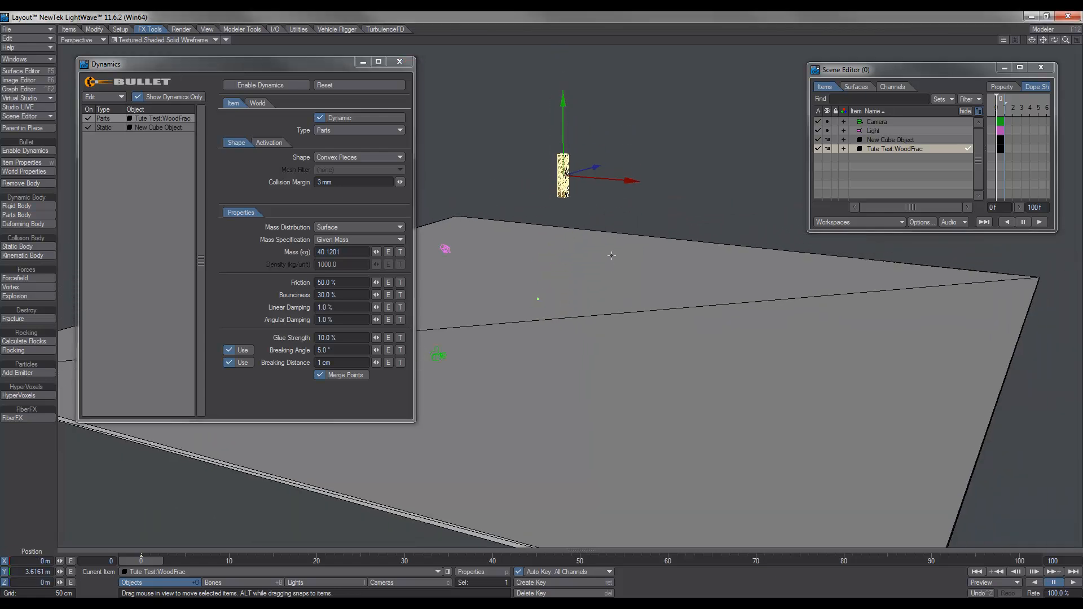
{"action": "left_click_drag", "start_coordinate": [563, 124], "coordinate": [563, 113]}
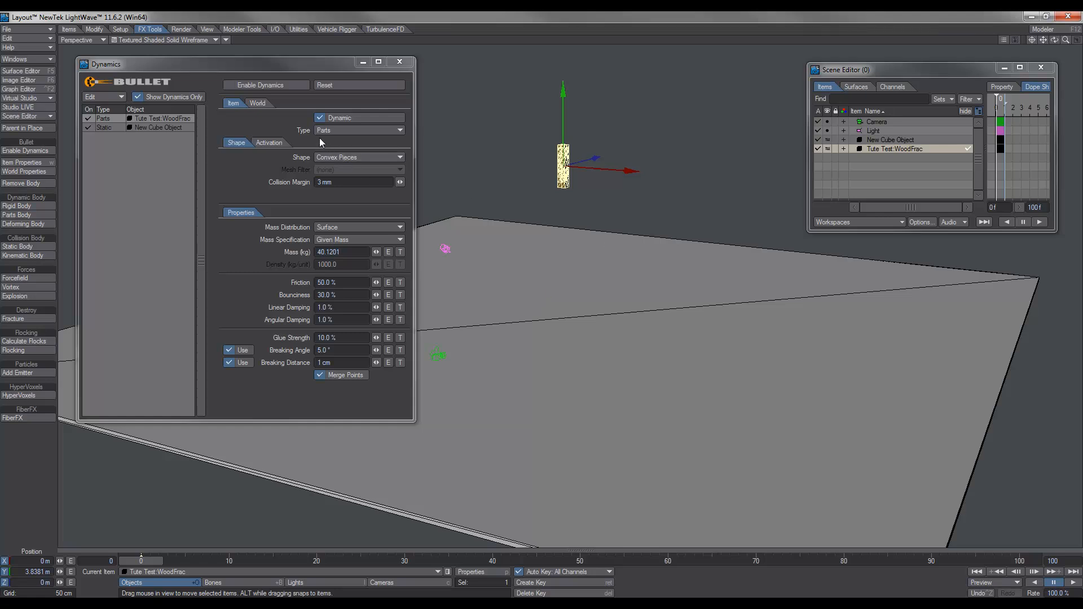
{"action": "left_click", "coordinate": [232, 85]}
{"action": "left_click", "coordinate": [1073, 575]}
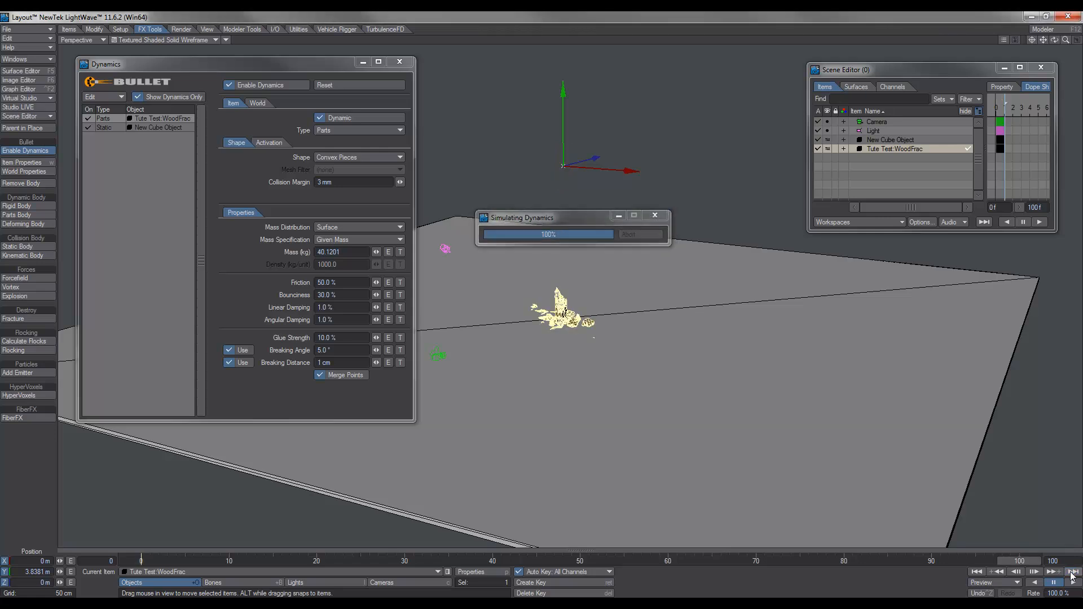
- Switch to camera view, close the panels and scrub the collapse to frame 12
{"action": "key", "text": "6"}
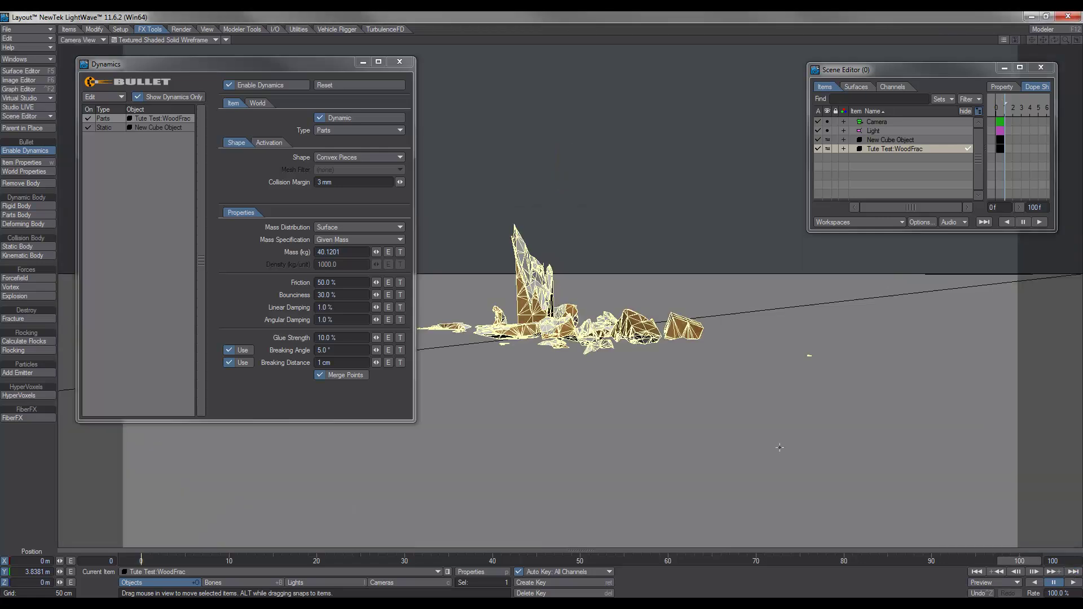
{"action": "left_click", "coordinate": [399, 62]}
{"action": "left_click", "coordinate": [1041, 68]}
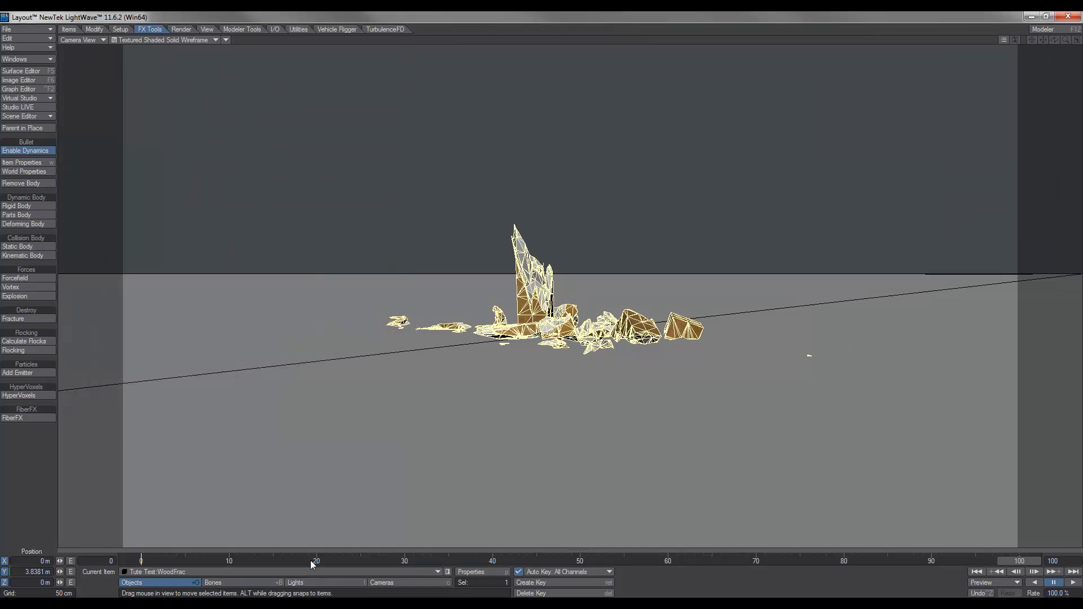
{"action": "left_click_drag", "start_coordinate": [144, 561], "coordinate": [247, 561]}
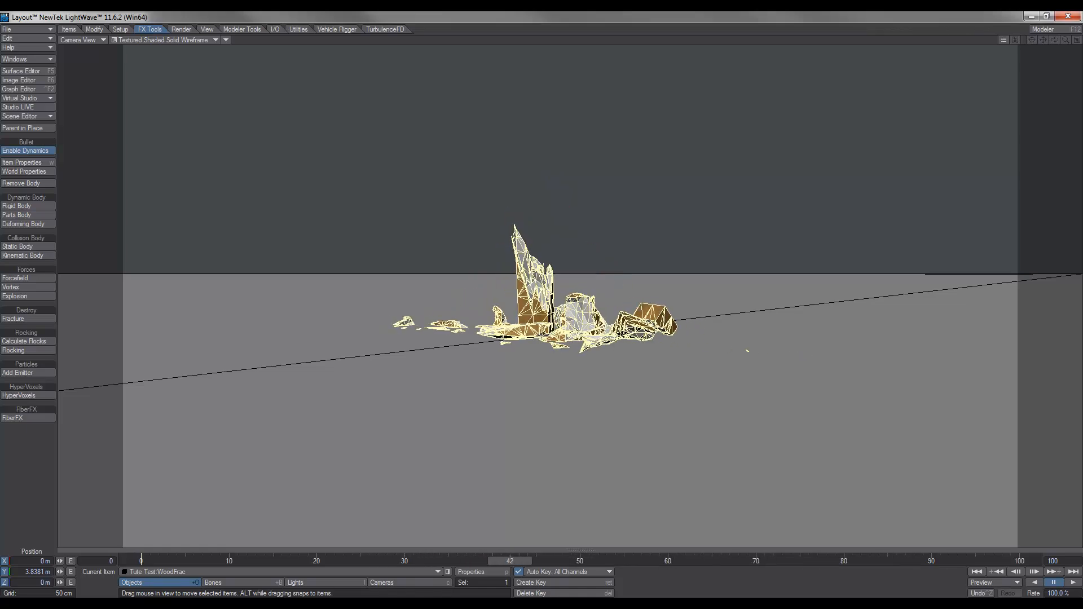
- Toggle VPR live render on and off, then switch to the perspective view
{"action": "key", "text": "ctrl+F9"}
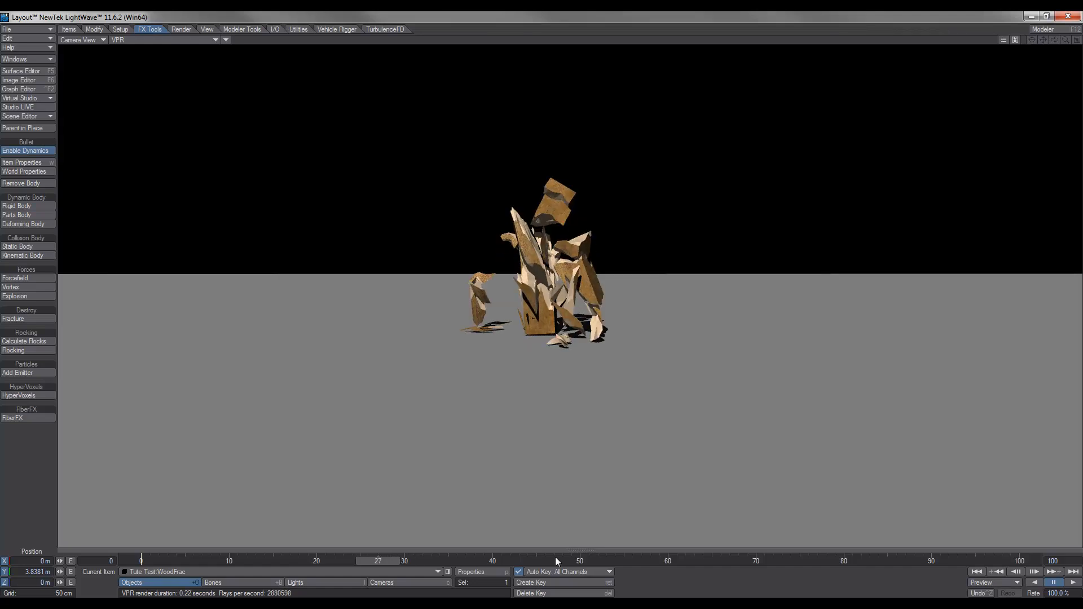
{"action": "key", "text": "ctrl+F9"}
{"action": "key", "text": "4"}
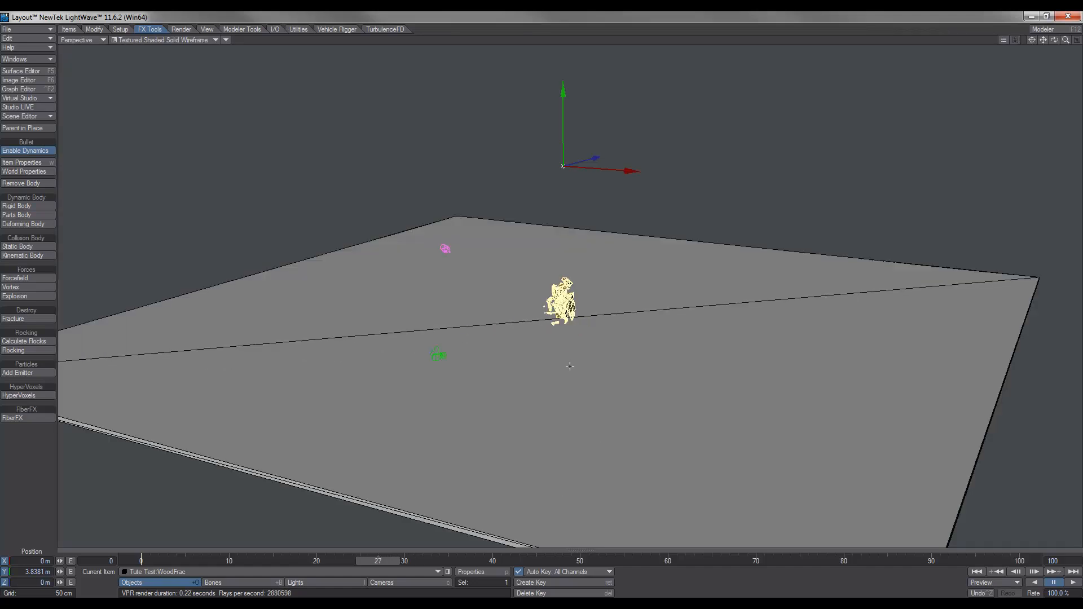
- Rewind to frame 0, uncheck Enable Dynamics and fit the scene in view
{"action": "left_click_drag", "start_coordinate": [378, 561], "coordinate": [140, 560]}
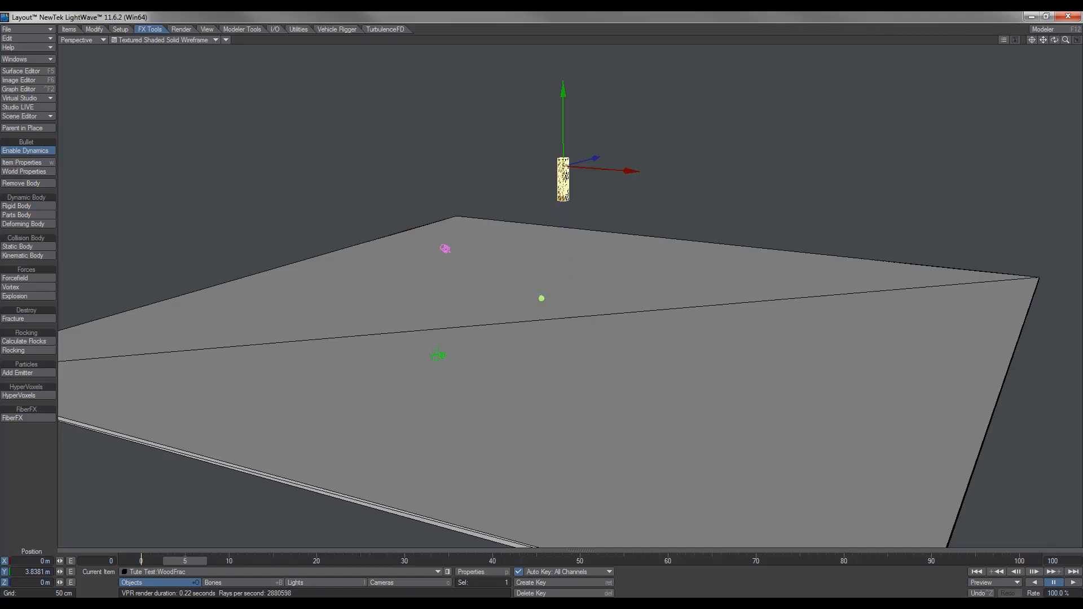
{"action": "left_click", "coordinate": [23, 161]}
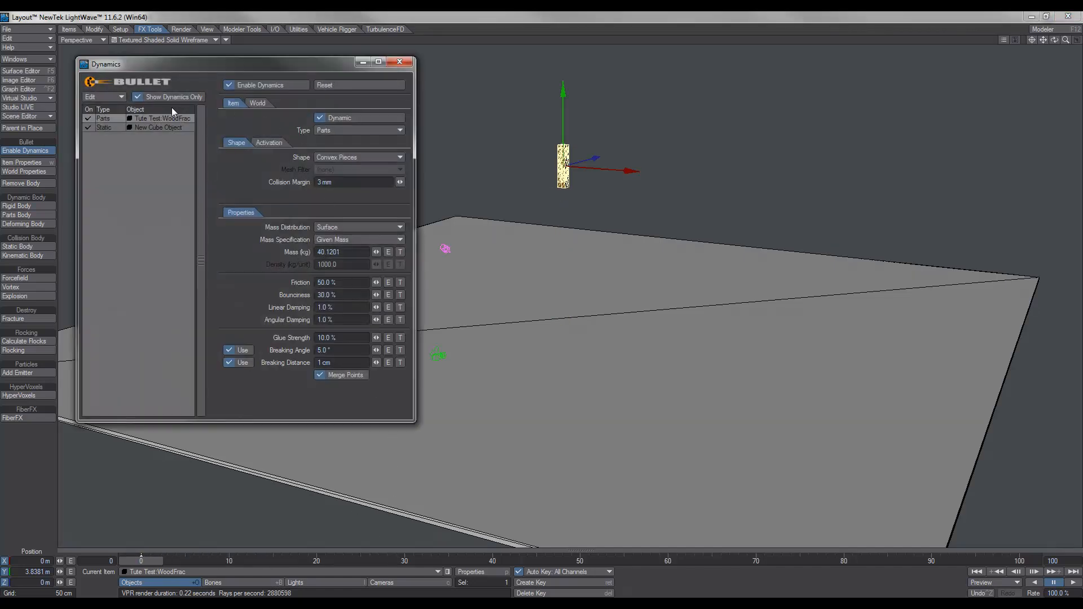
{"action": "left_click", "coordinate": [229, 85]}
{"action": "left_click", "coordinate": [1033, 38]}
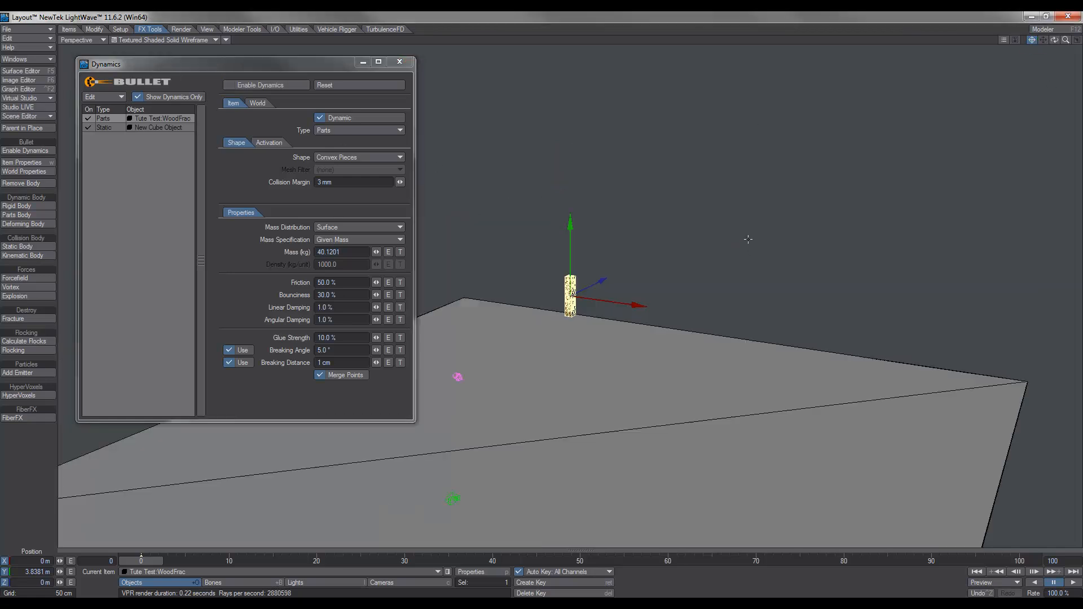
{"action": "scroll", "coordinate": [660, 245], "scroll_direction": "up", "scroll_amount": 10}
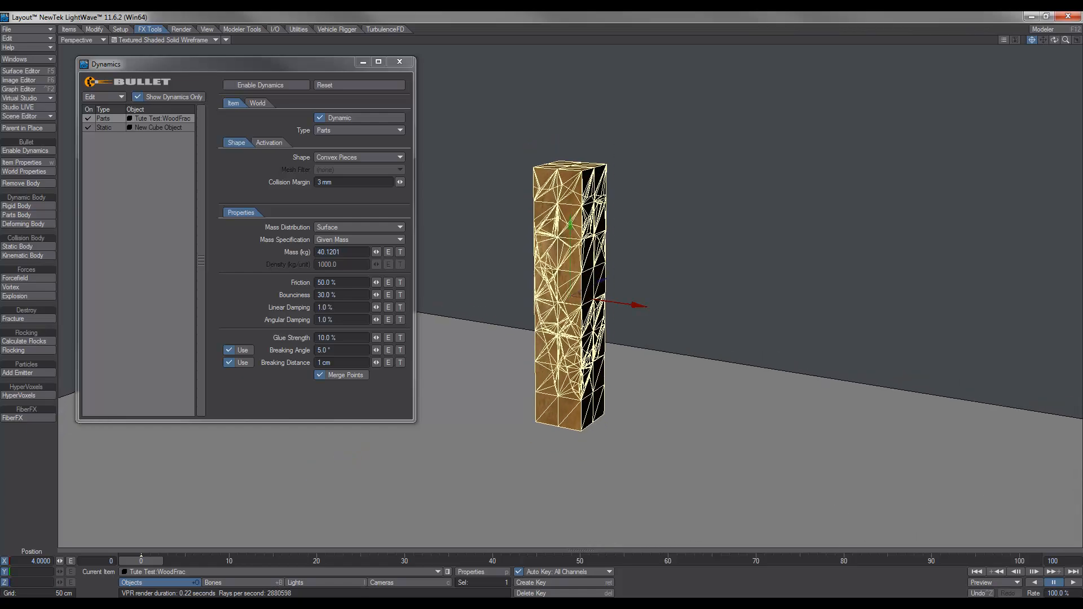
- Scale the wood stud into a narrower, taller pillar
{"action": "key", "text": "y"}
{"action": "key", "text": "h"}
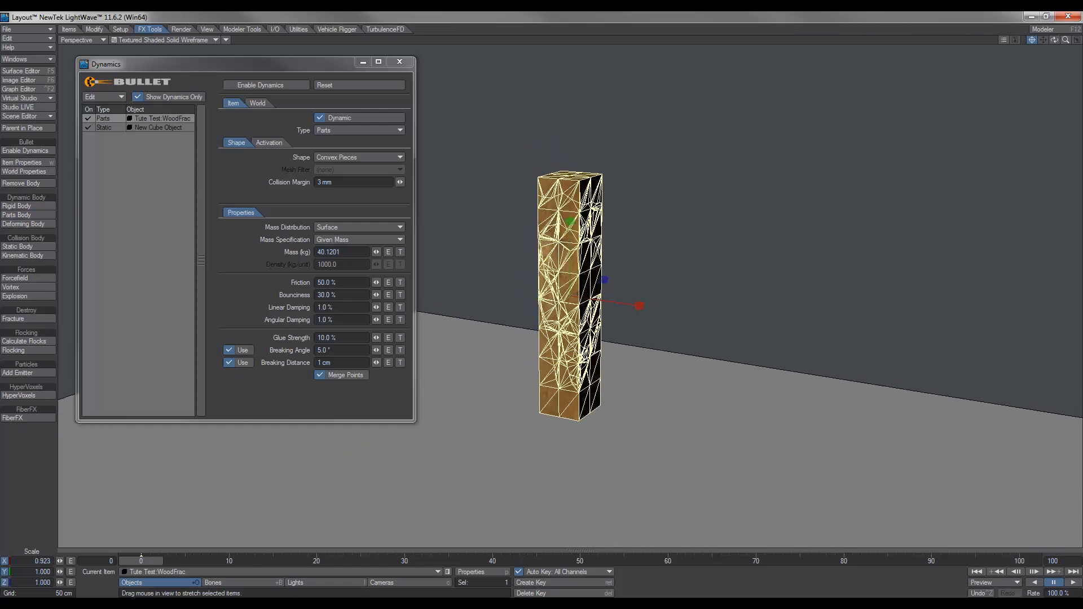
{"action": "mouse_move", "coordinate": [643, 305]}
{"action": "left_mouse_down"}
{"action": "mouse_move", "coordinate": [592, 305]}
{"action": "mouse_move", "coordinate": [622, 305]}
{"action": "mouse_move", "coordinate": [668, 254]}
{"action": "mouse_move", "coordinate": [611, 248]}
{"action": "mouse_move", "coordinate": [618, 237]}
{"action": "mouse_move", "coordinate": [593, 254]}
{"action": "left_mouse_up"}
{"action": "left_click_drag", "start_coordinate": [644, 295], "coordinate": [669, 293], "text": "alt"}
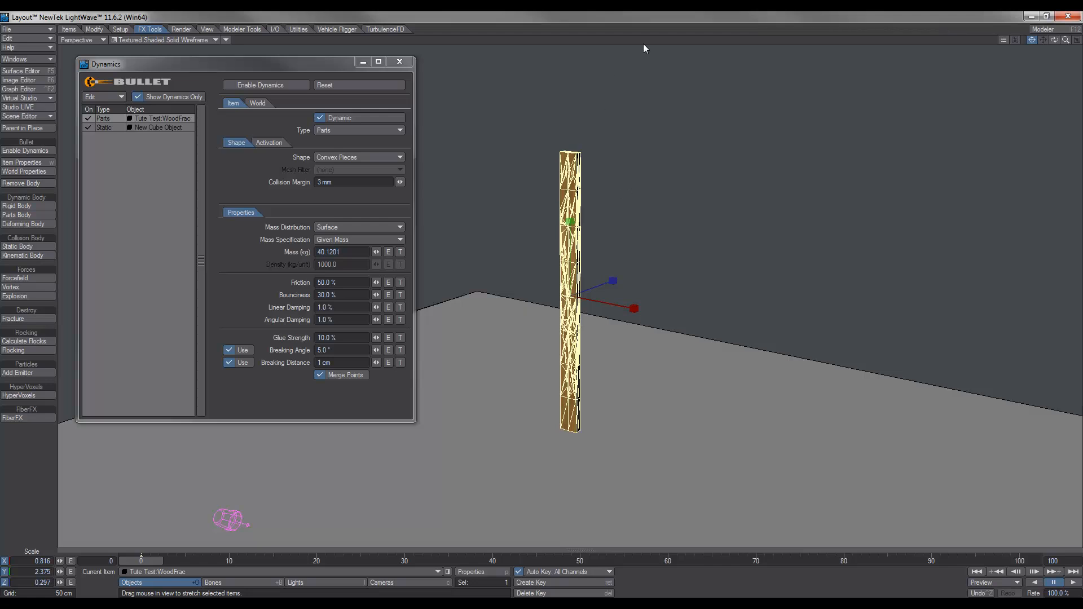
- Clone the pillar once, move the copy along X and set its heading to 180 degrees
{"action": "key", "text": "ctrl+c"}
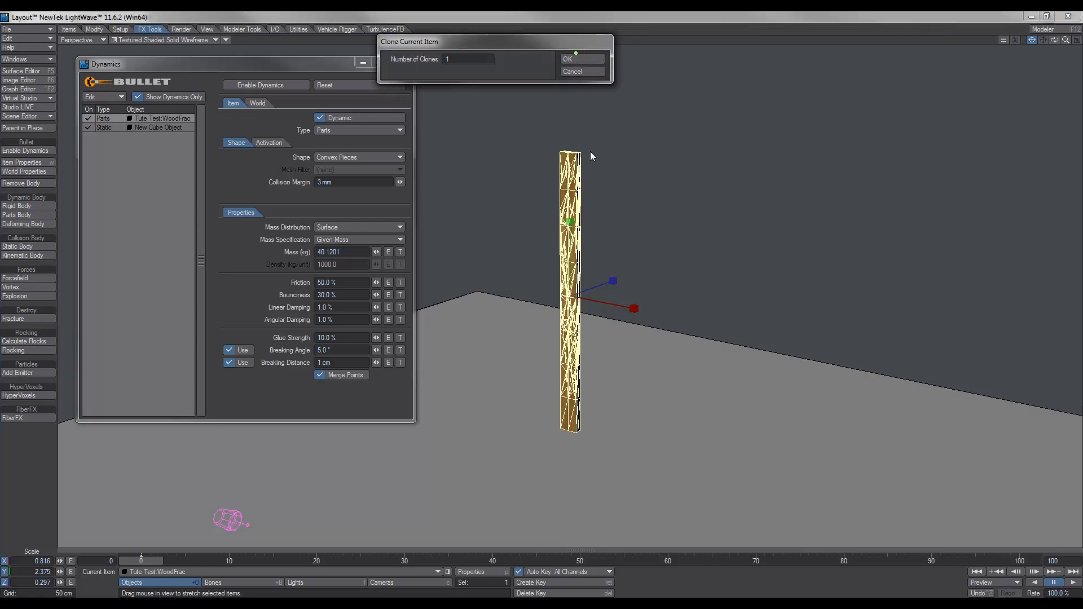
{"action": "left_click", "coordinate": [578, 59]}
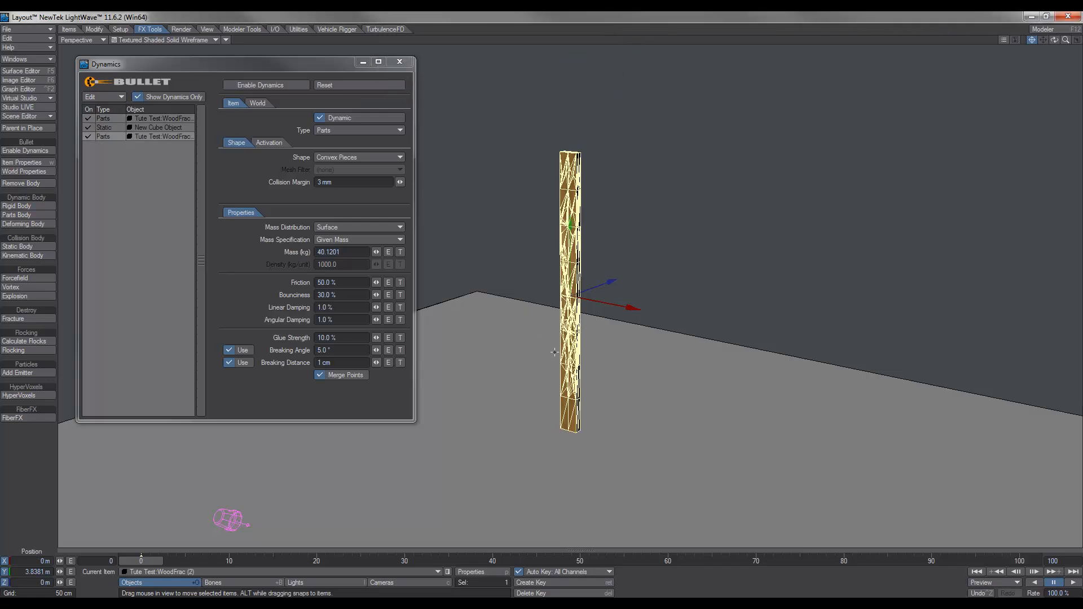
{"action": "left_click_drag", "start_coordinate": [634, 314], "coordinate": [541, 298]}
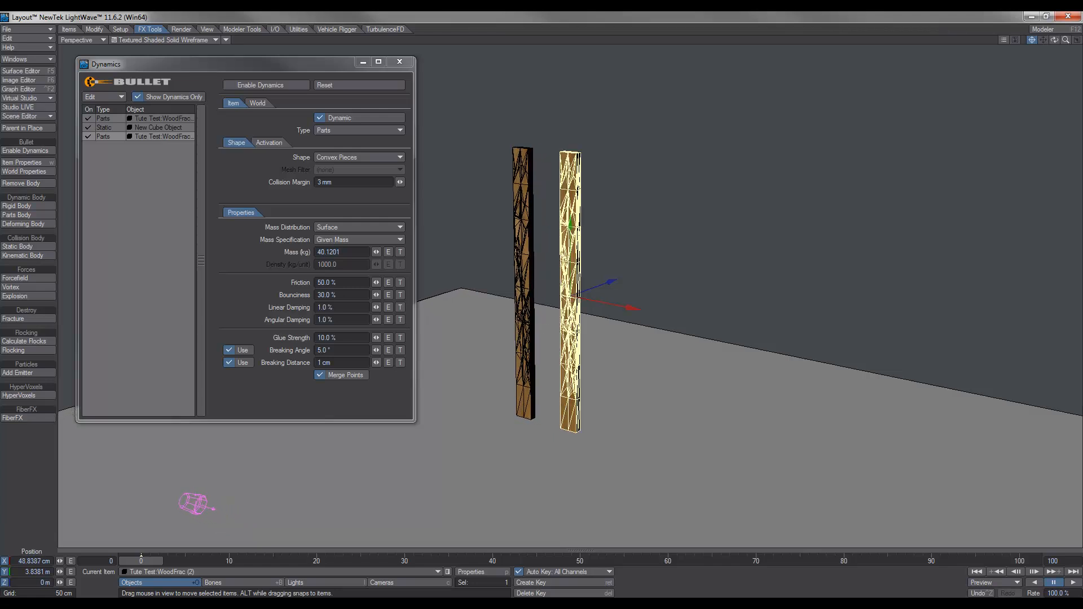
{"action": "key", "text": "y"}
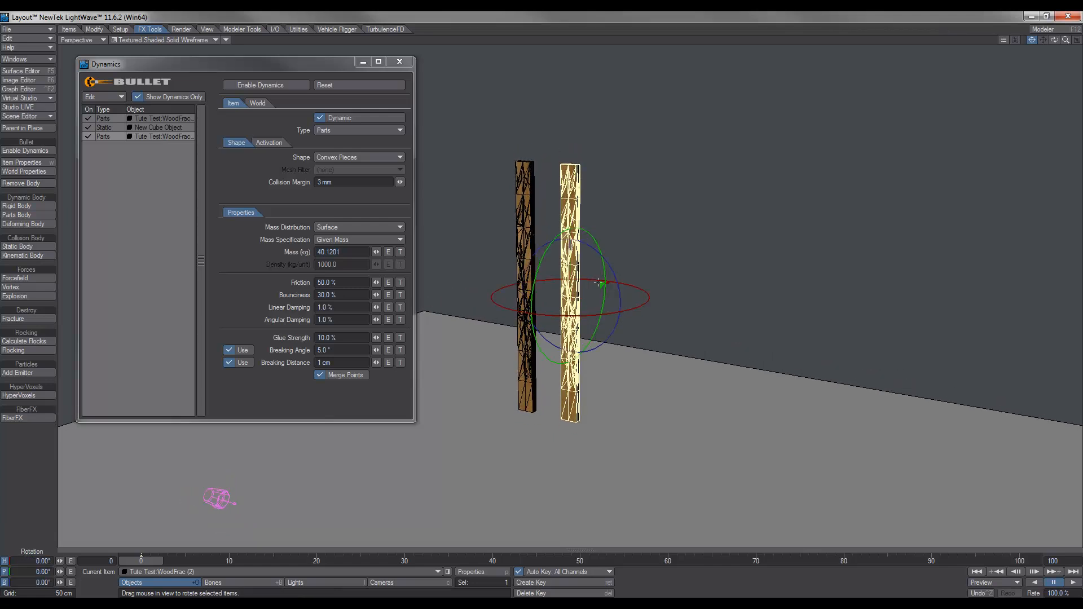
{"action": "left_click", "coordinate": [42, 561]}
{"action": "type", "text": "180"}
{"action": "key", "text": "Return"}
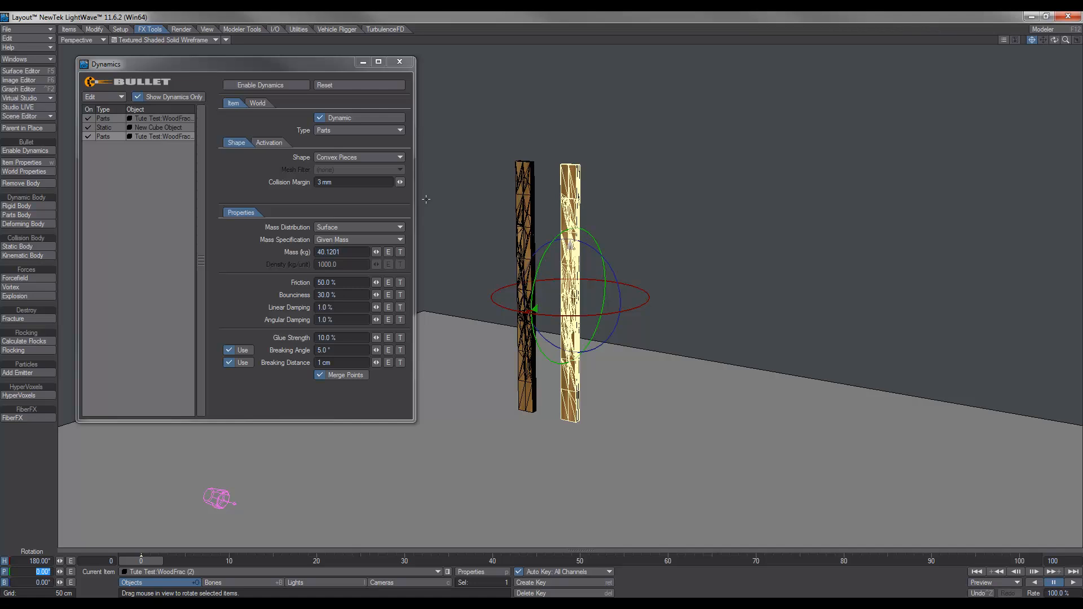
- Re-enable dynamics, run the simulation and view it through the camera
{"action": "left_click", "coordinate": [230, 85]}
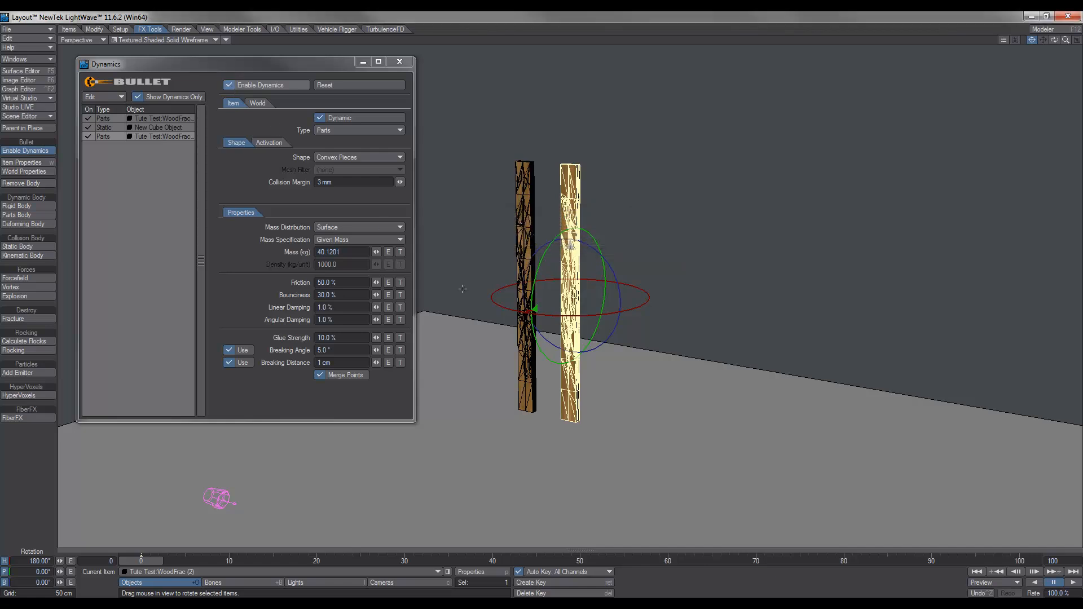
{"action": "left_click_drag", "start_coordinate": [676, 271], "coordinate": [726, 369], "text": "alt"}
{"action": "left_click", "coordinate": [1071, 582]}
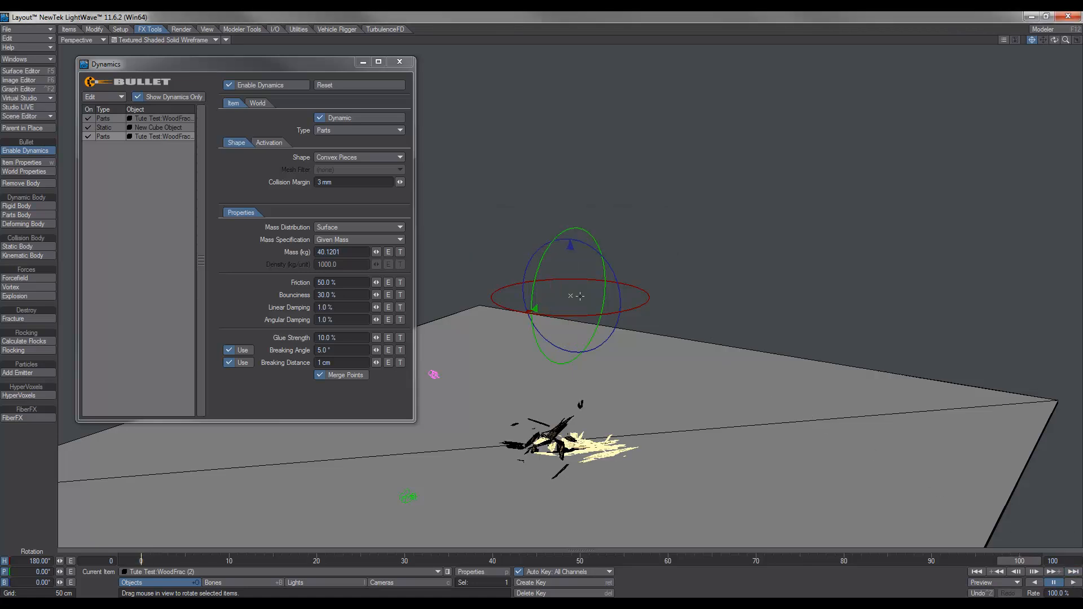
{"action": "key", "text": "6"}
{"action": "left_click", "coordinate": [400, 62]}
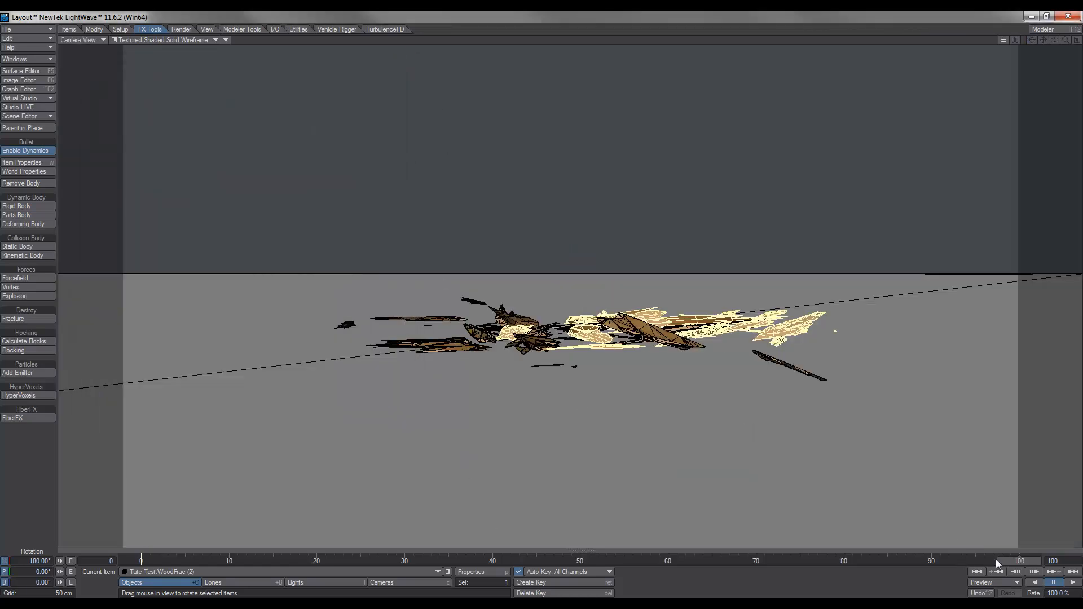
- Play and scrub the two-pillar collapse with the camera tilted slightly down
{"action": "left_click", "coordinate": [1034, 572]}
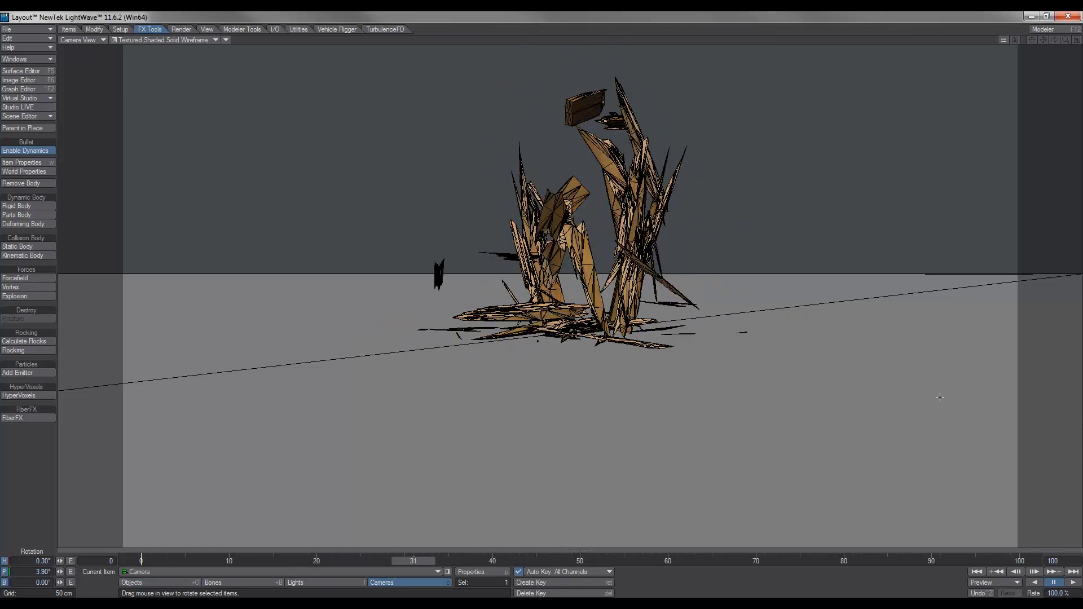
{"action": "left_click_drag", "start_coordinate": [877, 399], "coordinate": [877, 423]}
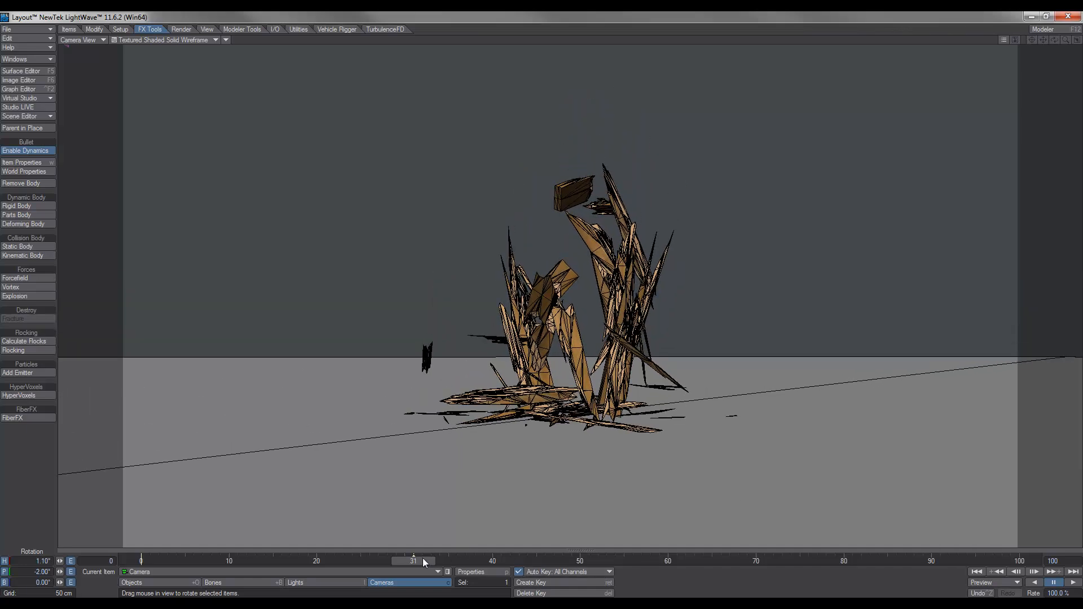
{"action": "mouse_move", "coordinate": [418, 560]}
{"action": "left_mouse_down"}
{"action": "mouse_move", "coordinate": [342, 560]}
{"action": "mouse_move", "coordinate": [641, 561]}
{"action": "mouse_move", "coordinate": [421, 561]}
{"action": "left_mouse_up"}
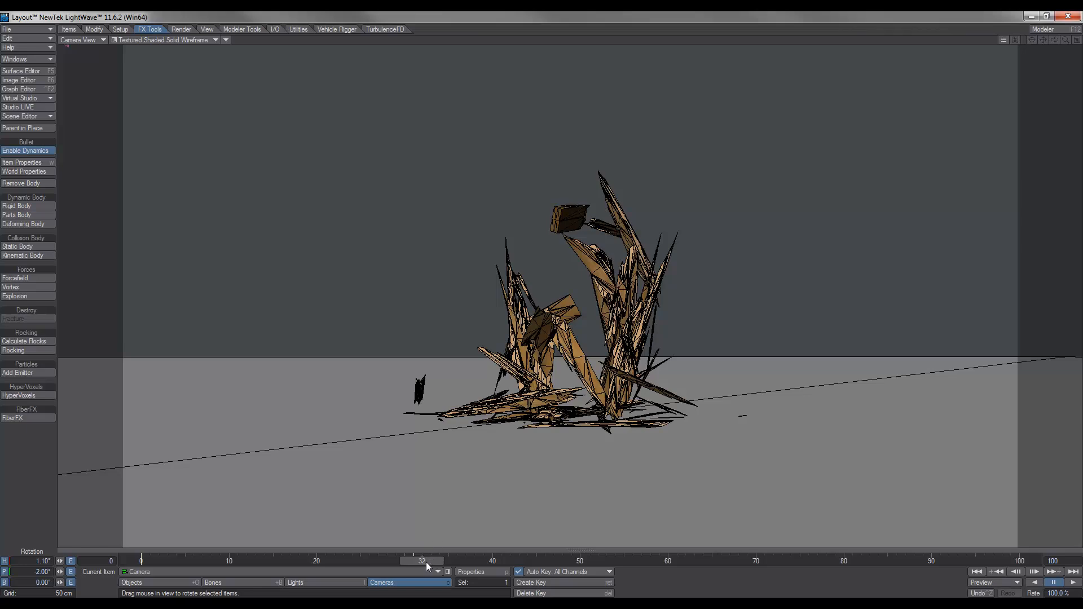
{"action": "mouse_move", "coordinate": [422, 561]}
{"action": "left_mouse_down"}
{"action": "mouse_move", "coordinate": [483, 560]}
{"action": "mouse_move", "coordinate": [369, 560]}
{"action": "mouse_move", "coordinate": [562, 560]}
{"action": "mouse_move", "coordinate": [140, 560]}
{"action": "left_mouse_up"}
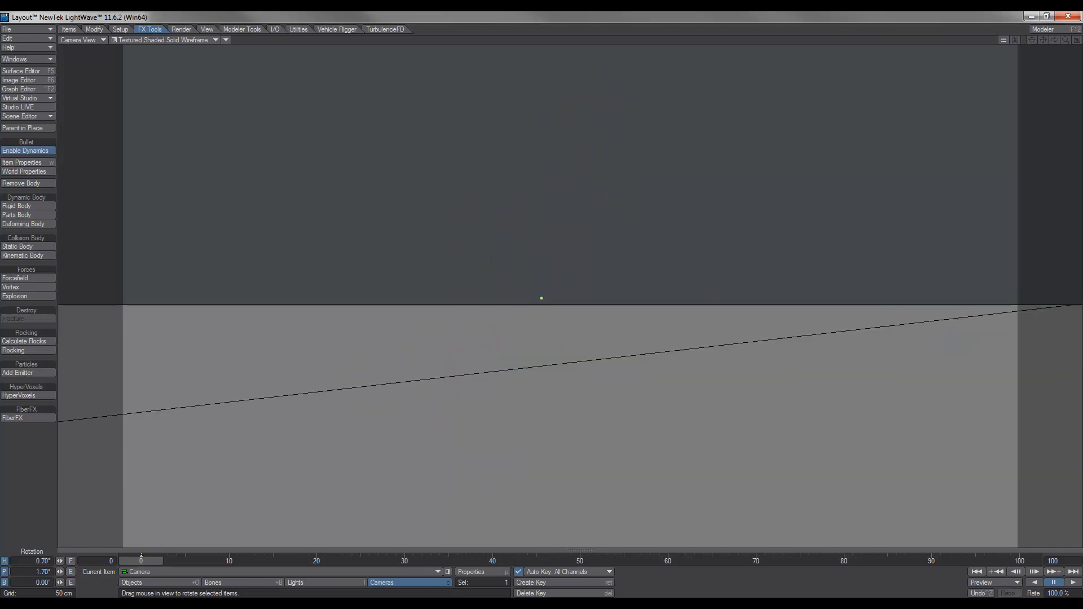
{"action": "mouse_move", "coordinate": [141, 560]}
{"action": "left_mouse_down"}
{"action": "mouse_move", "coordinate": [412, 560]}
{"action": "mouse_move", "coordinate": [404, 560]}
{"action": "left_mouse_up"}
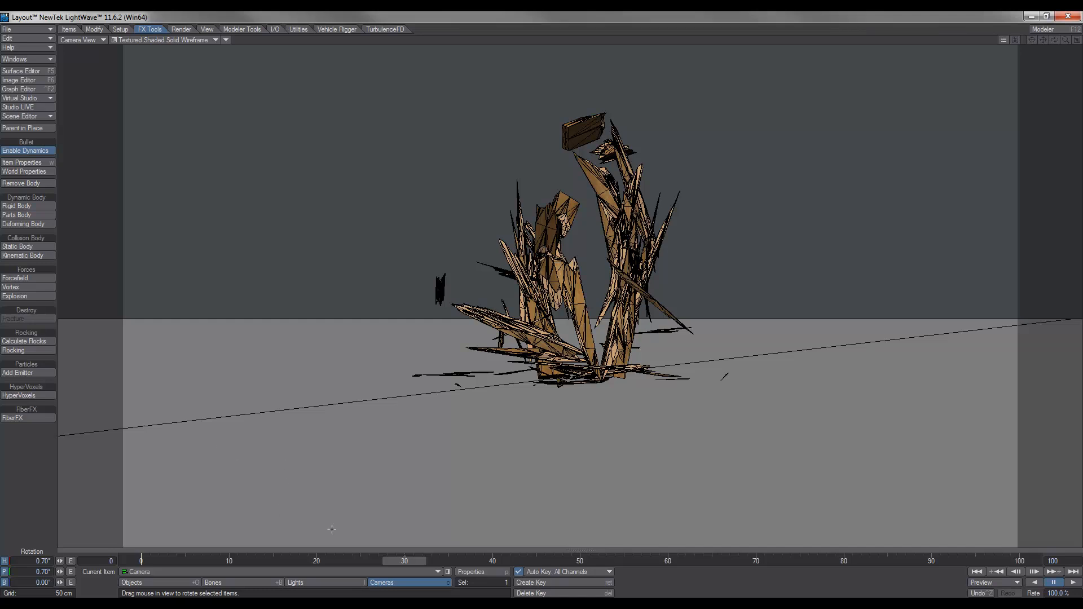
- Rewind to frame 0 in perspective view and select both pillars
{"action": "left_click_drag", "start_coordinate": [417, 562], "coordinate": [140, 562]}
{"action": "key", "text": "KP_4"}
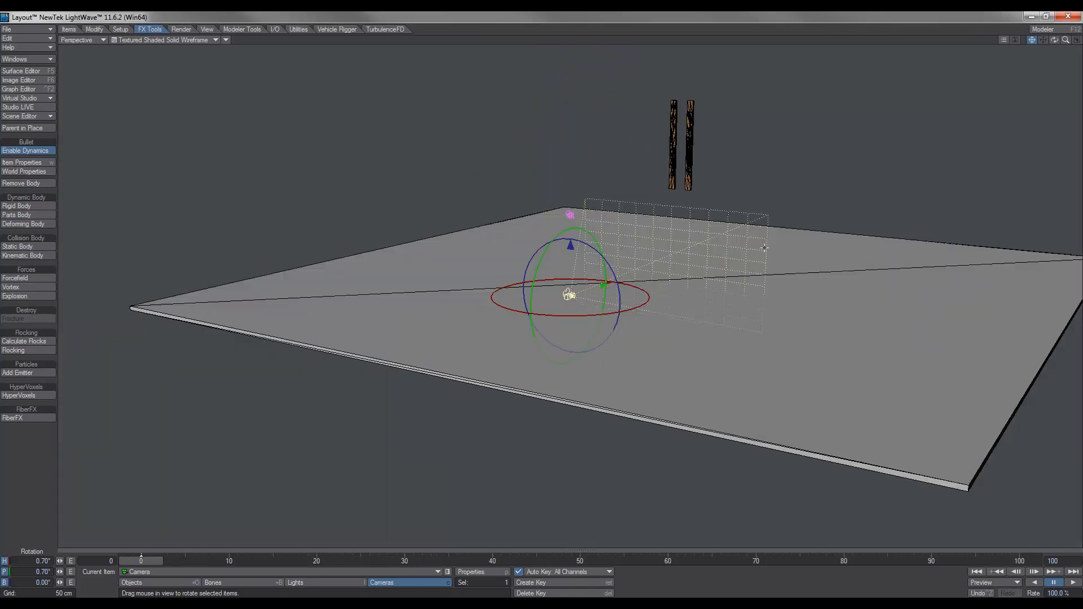
{"action": "left_click", "coordinate": [569, 295]}
{"action": "middle_click_drag", "start_coordinate": [542, 298], "coordinate": [544, 296]}
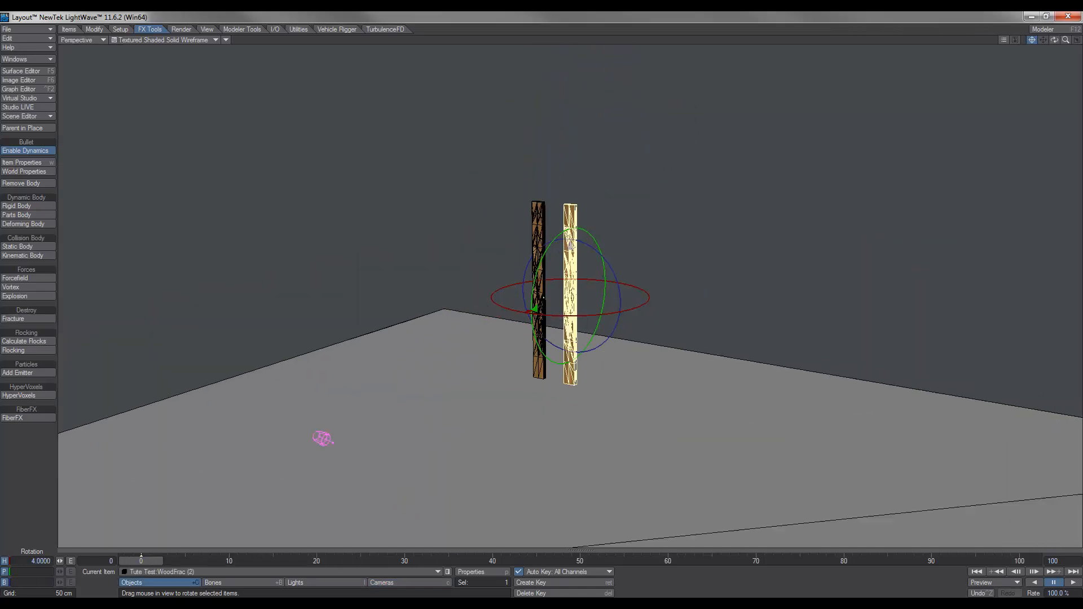
{"action": "left_click_drag", "start_coordinate": [541, 298], "coordinate": [541, 279], "text": "alt"}
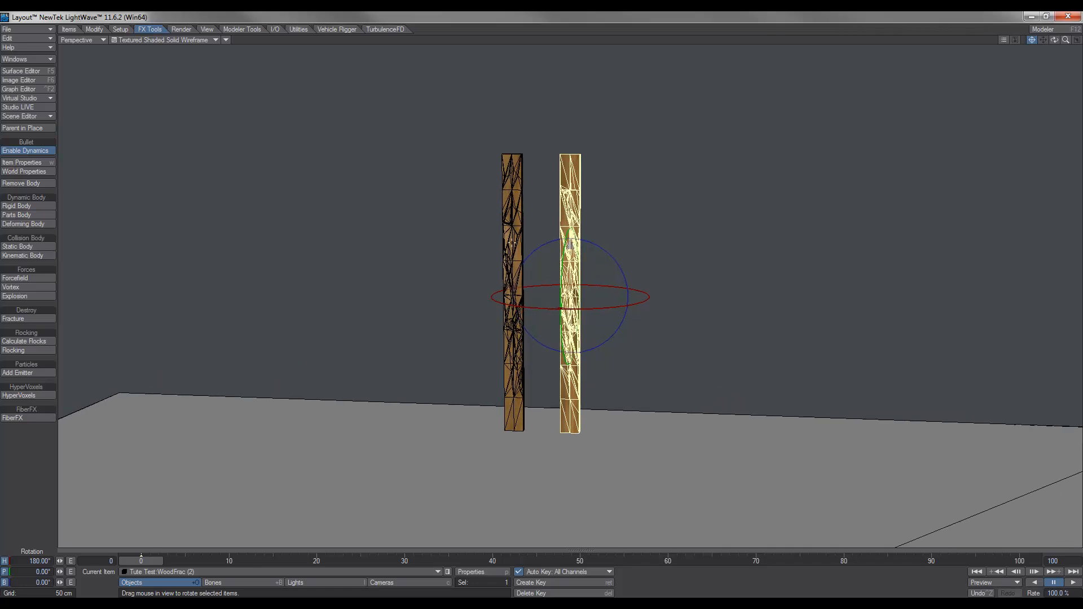
{"action": "left_click", "coordinate": [511, 242], "text": "shift"}
{"action": "left_click_drag", "start_coordinate": [691, 349], "coordinate": [308, 482], "text": "alt"}
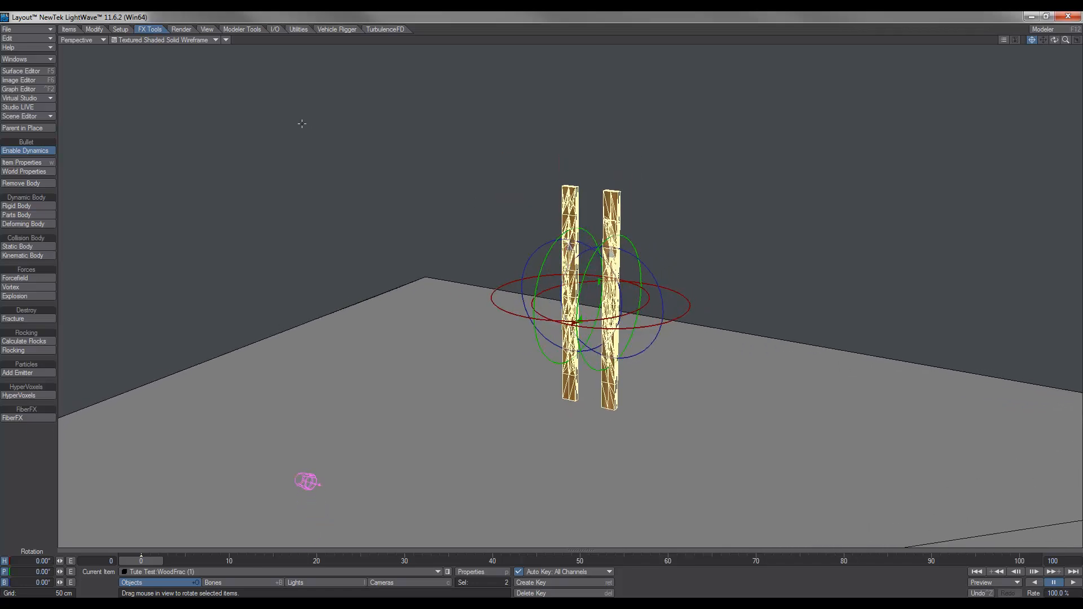
- Bake frames 0-100 to MDD files in the wood folder with MD Multi-Baker
{"action": "left_click", "coordinate": [273, 29]}
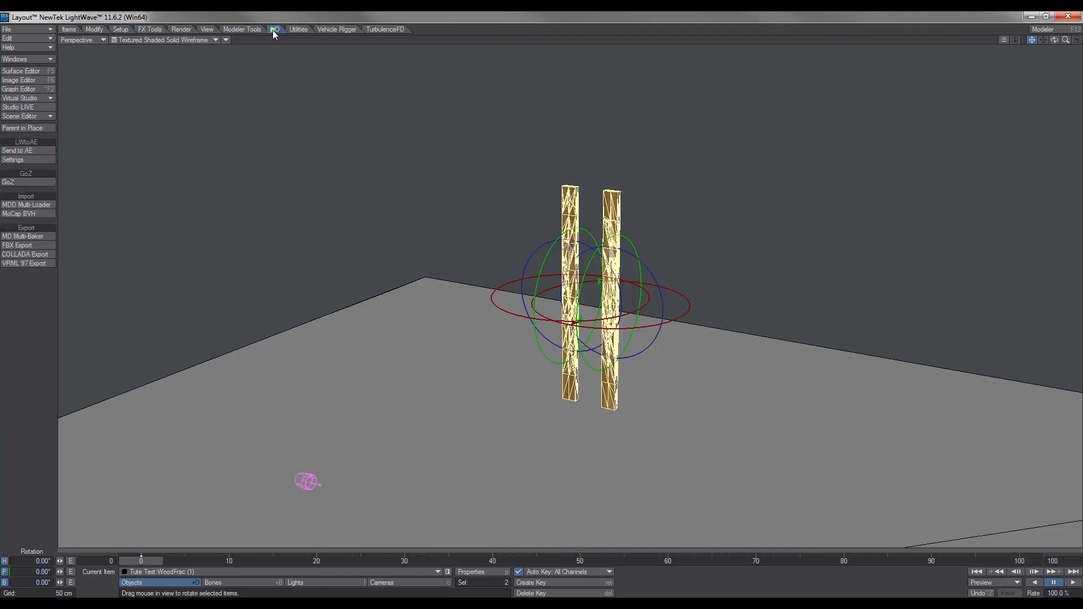
{"action": "left_click", "coordinate": [30, 237]}
{"action": "left_click_drag", "start_coordinate": [764, 170], "coordinate": [321, 122]}
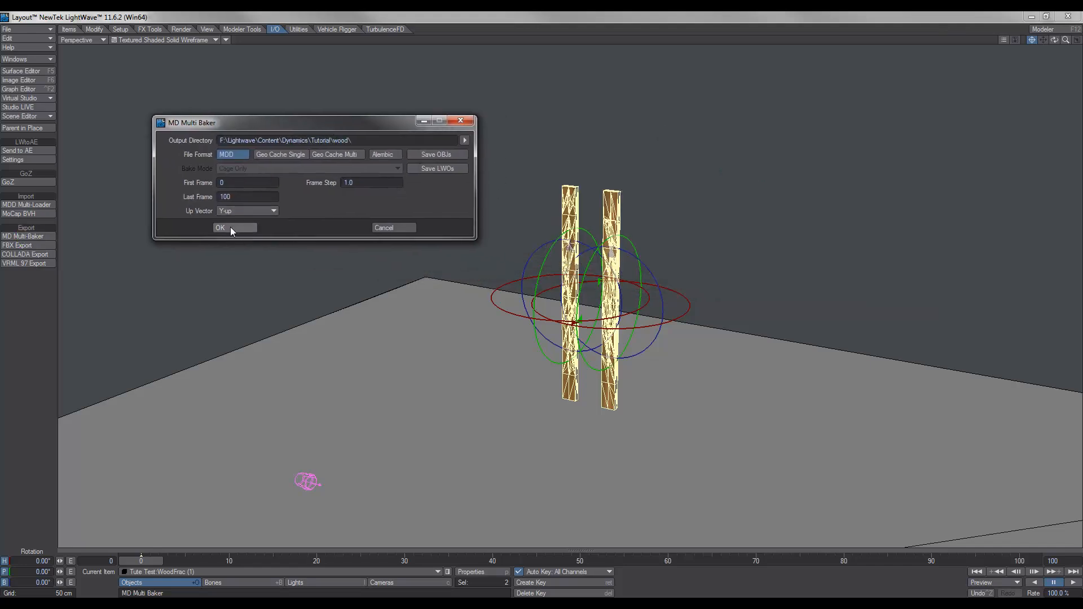
{"action": "left_click", "coordinate": [231, 227]}
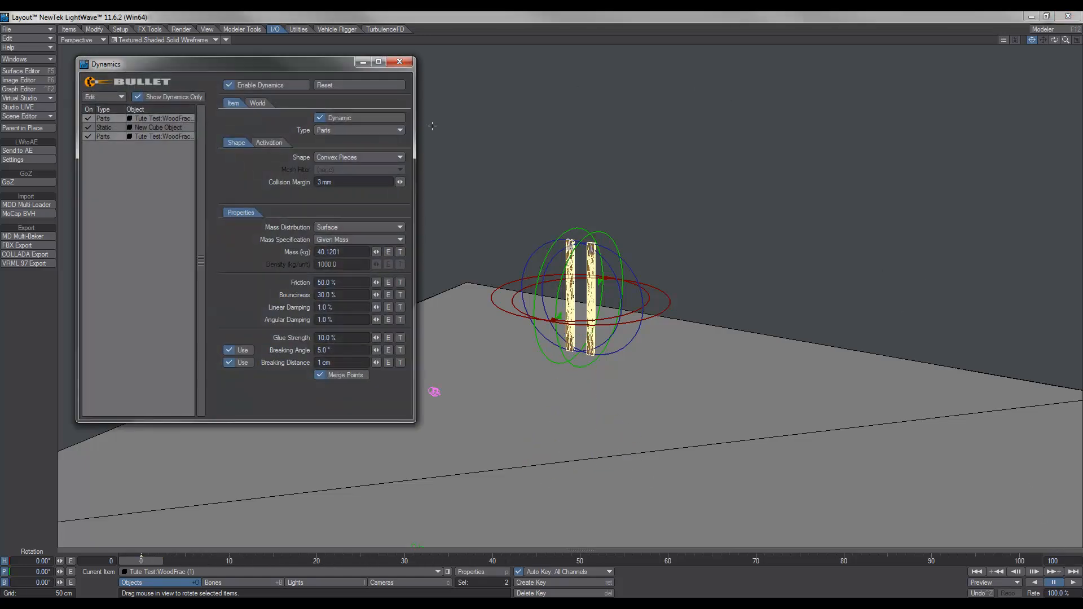
- Uncheck Enable Dynamics for the scene and close the Dynamics window
{"action": "left_click", "coordinate": [232, 86]}
{"action": "left_click", "coordinate": [399, 63]}
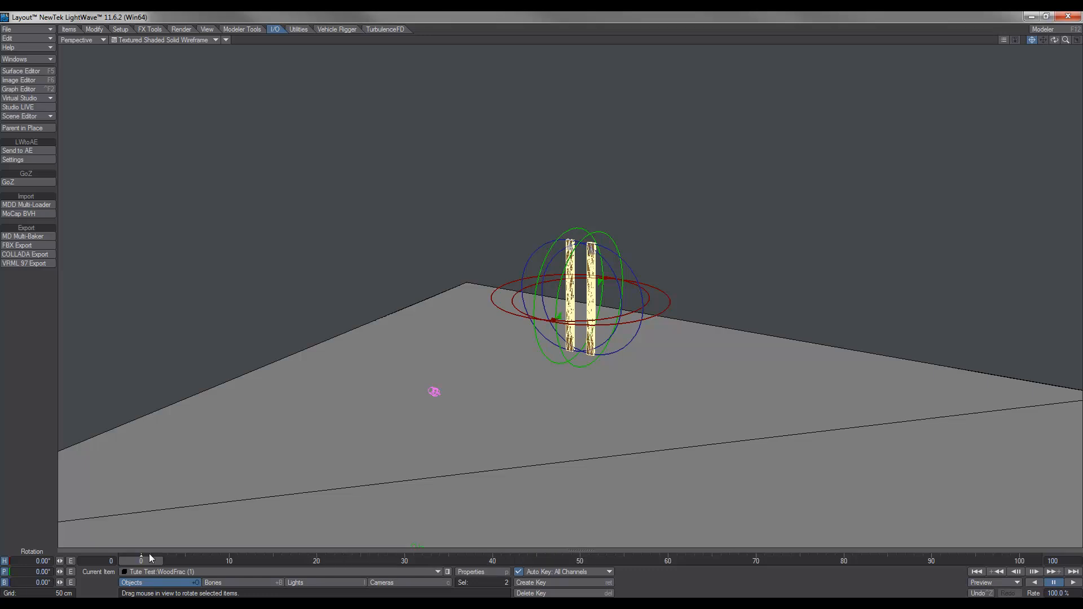
- In MDD Multi-Loader, add both Tute_Test_WoodFrac MDD files from the wood folder and match them to objects
{"action": "left_click", "coordinate": [46, 205]}
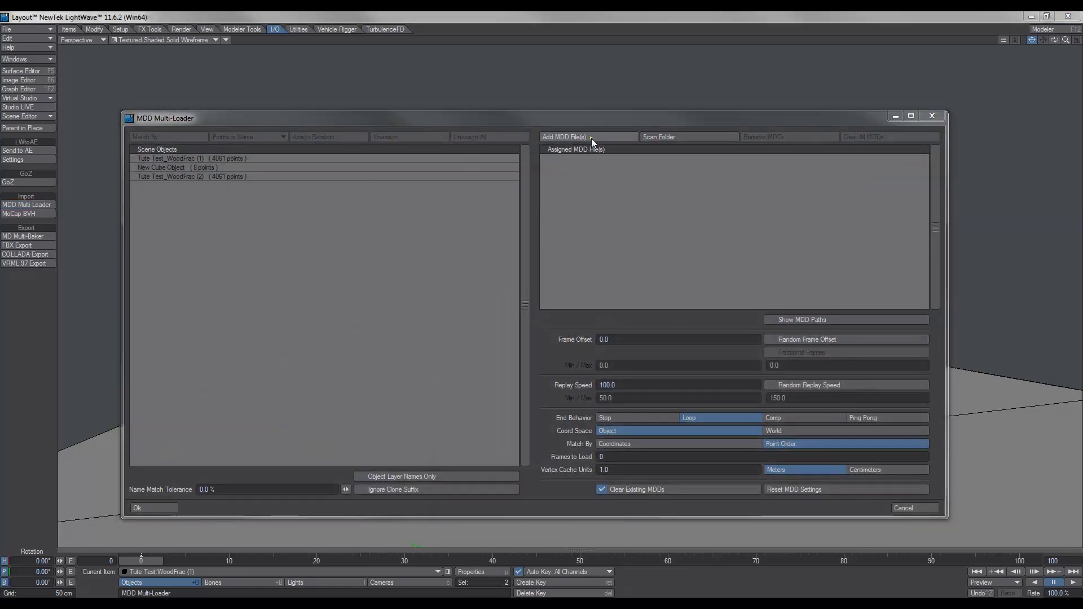
{"action": "left_click", "coordinate": [592, 138]}
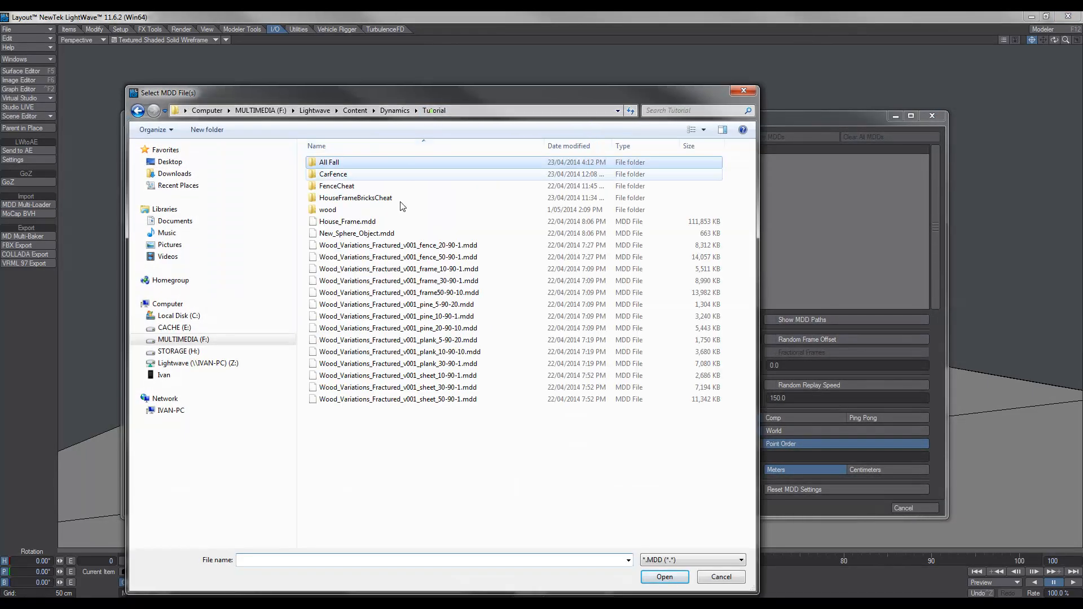
{"action": "double_click", "coordinate": [329, 209]}
{"action": "left_click_drag", "start_coordinate": [359, 196], "coordinate": [336, 158]}
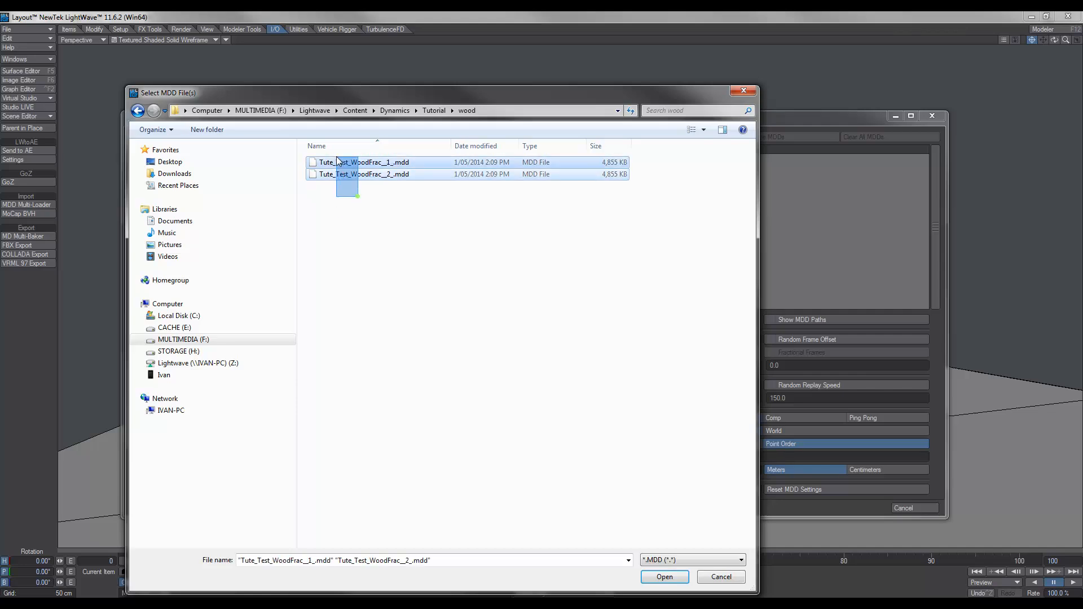
{"action": "left_click", "coordinate": [664, 577]}
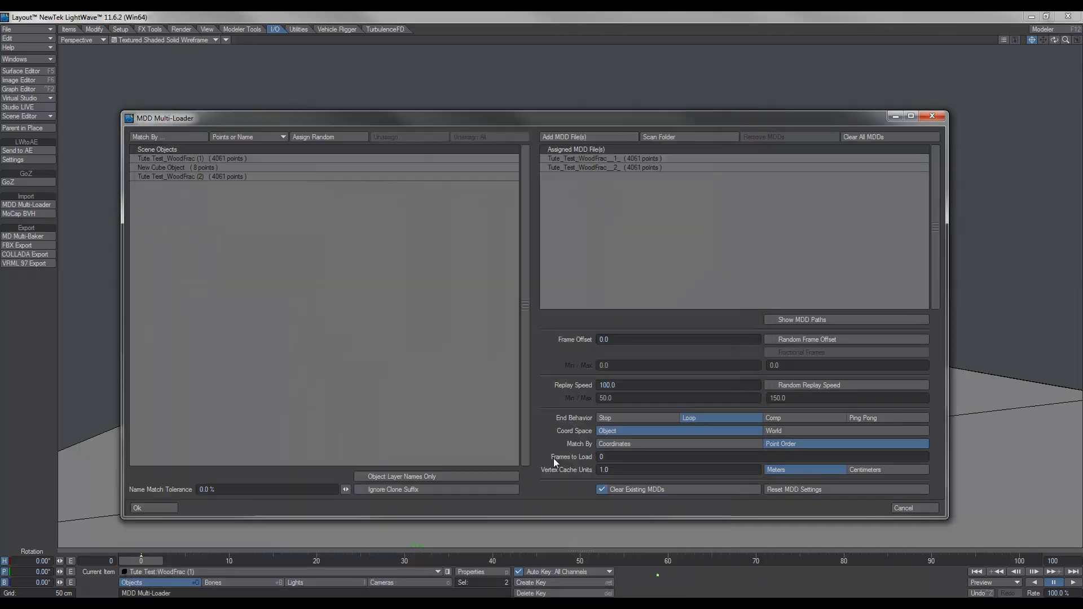
{"action": "left_click", "coordinate": [168, 136]}
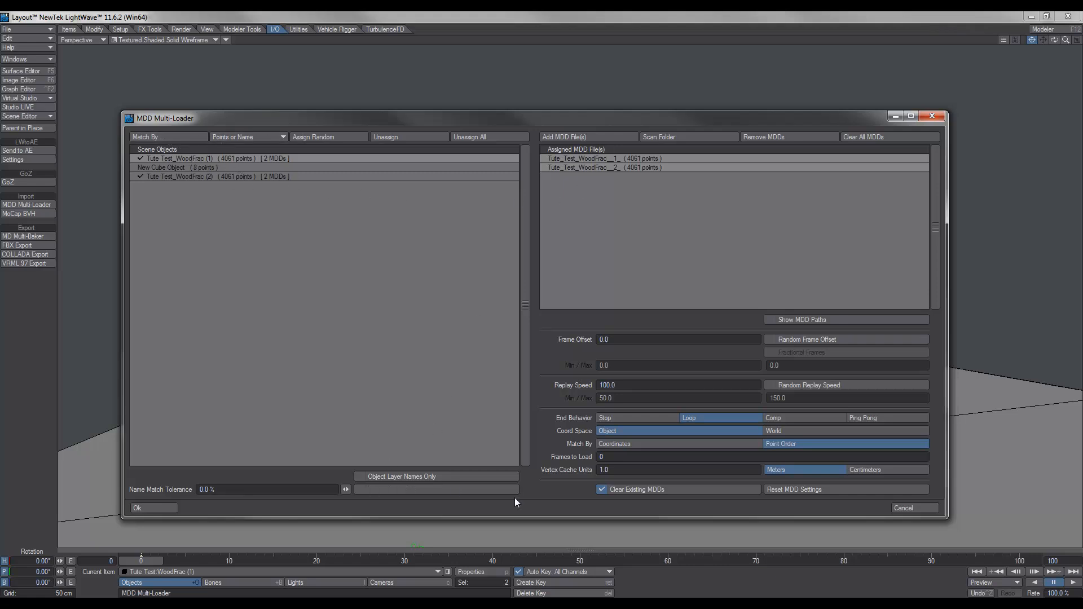
- Confirm the MDD loader, fit the scene in view and return to frame 0
{"action": "left_click", "coordinate": [142, 509]}
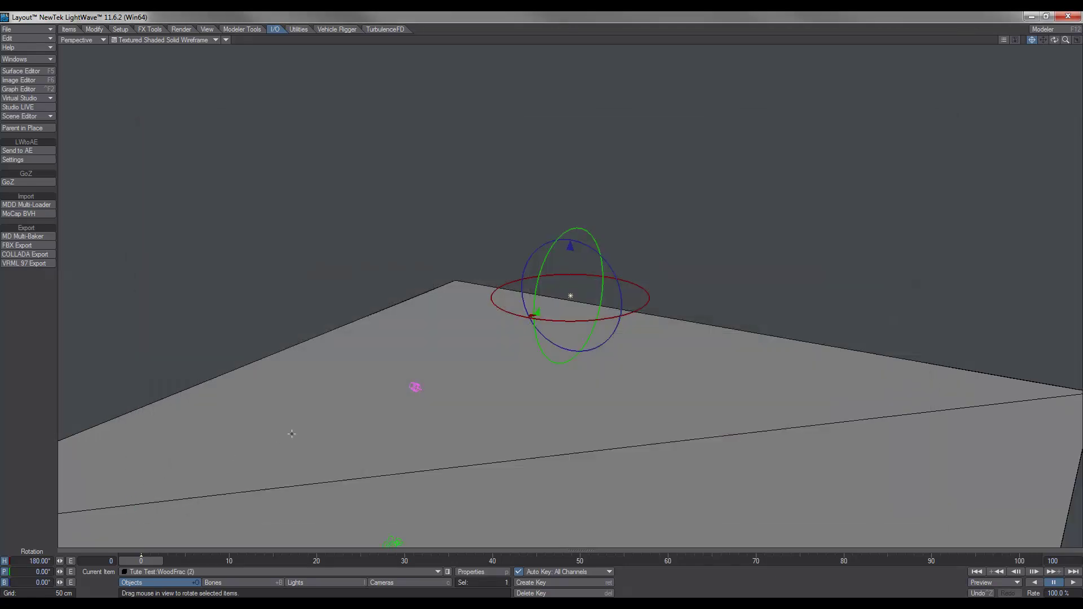
{"action": "key", "text": "a"}
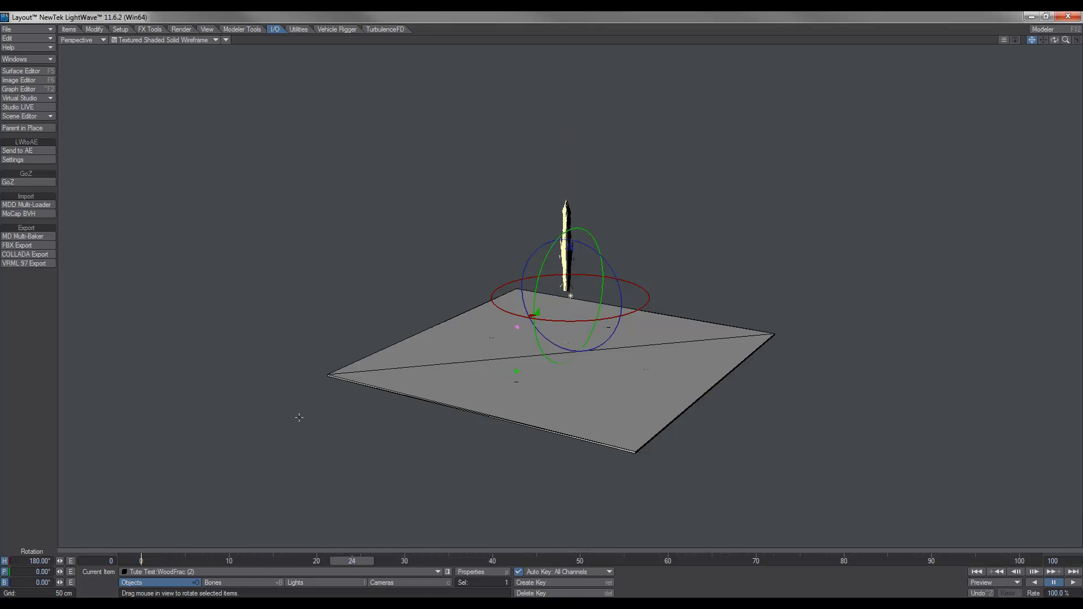
{"action": "left_click_drag", "start_coordinate": [322, 407], "coordinate": [305, 440]}
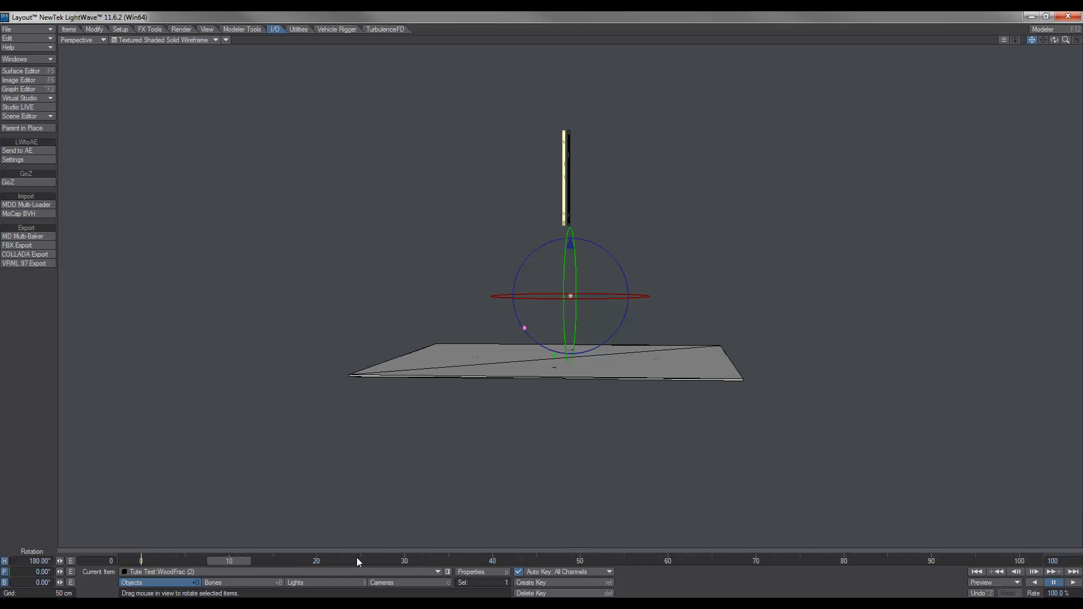
{"action": "left_click_drag", "start_coordinate": [379, 535], "coordinate": [379, 473], "text": "alt"}
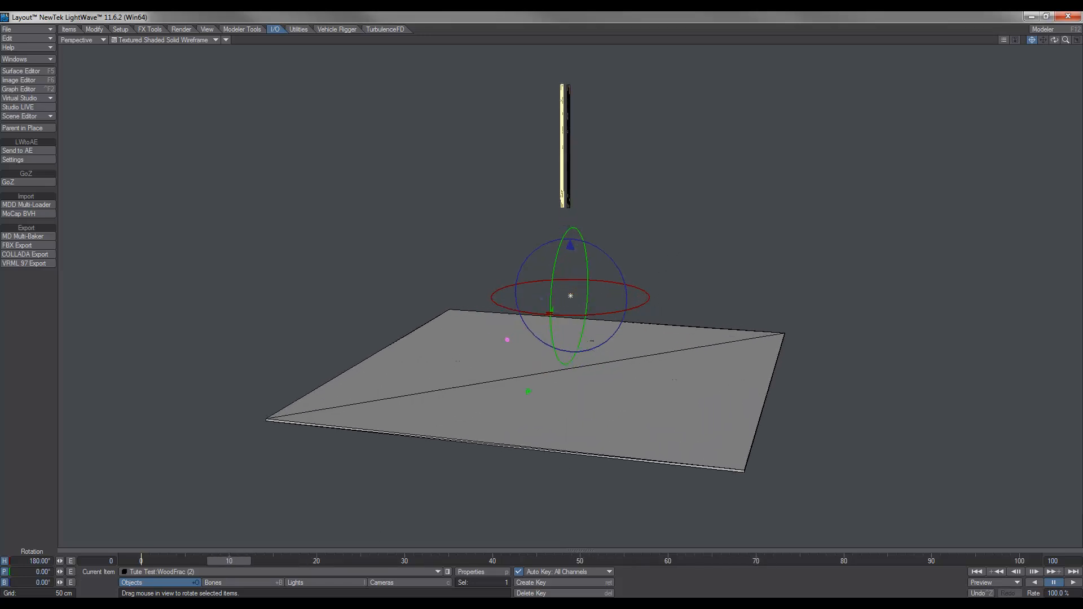
{"action": "left_click_drag", "start_coordinate": [230, 561], "coordinate": [141, 561]}
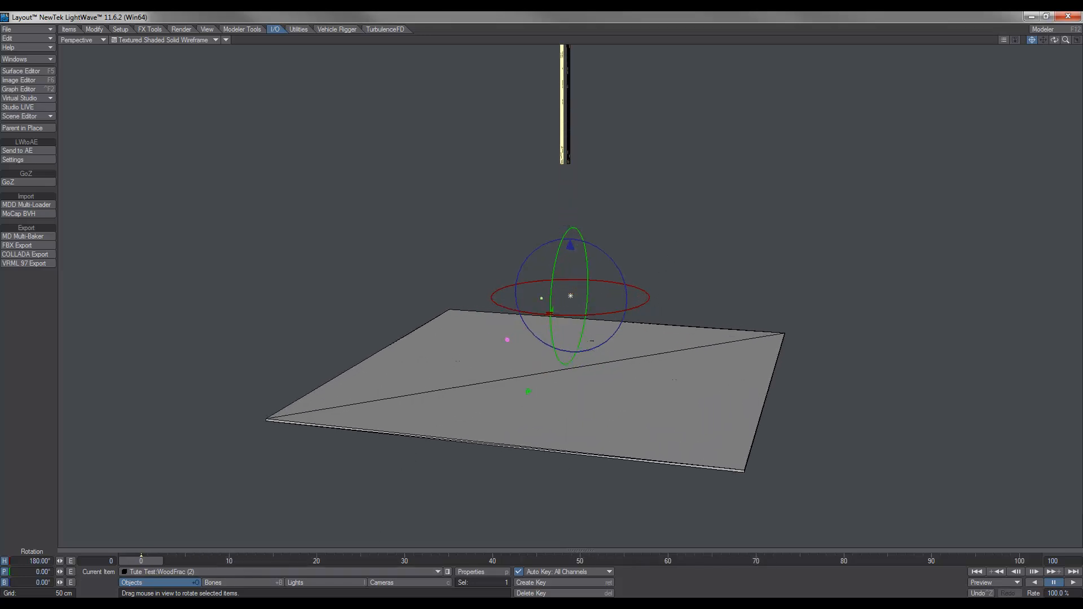
- Set WoodFrac (1) to scale 1.0 on X/Y/Z and position 0, 0, 0
{"action": "left_click", "coordinate": [563, 139]}
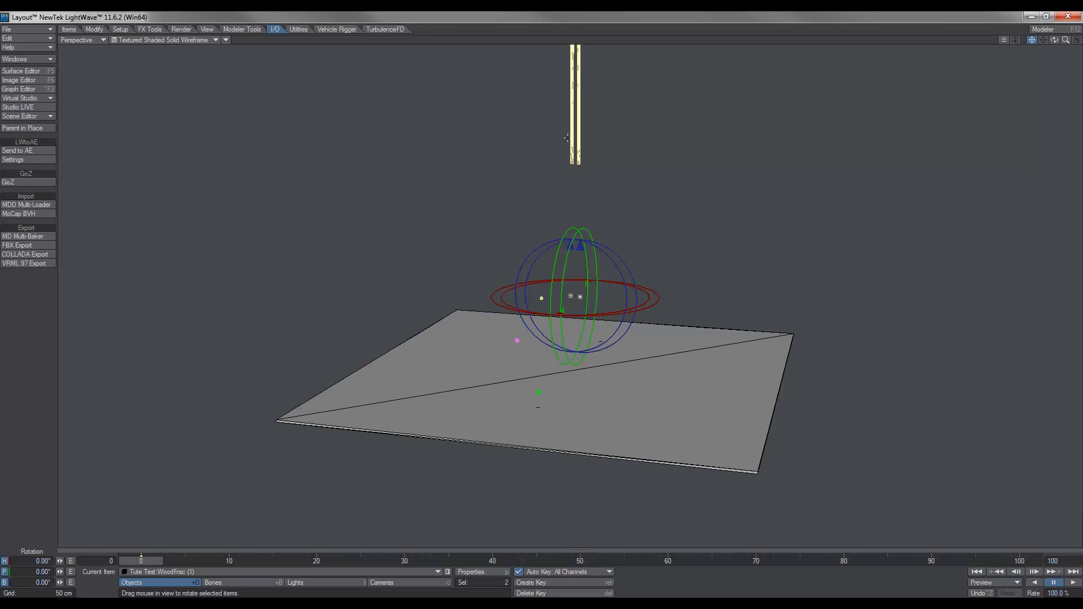
{"action": "key", "text": "shift+h"}
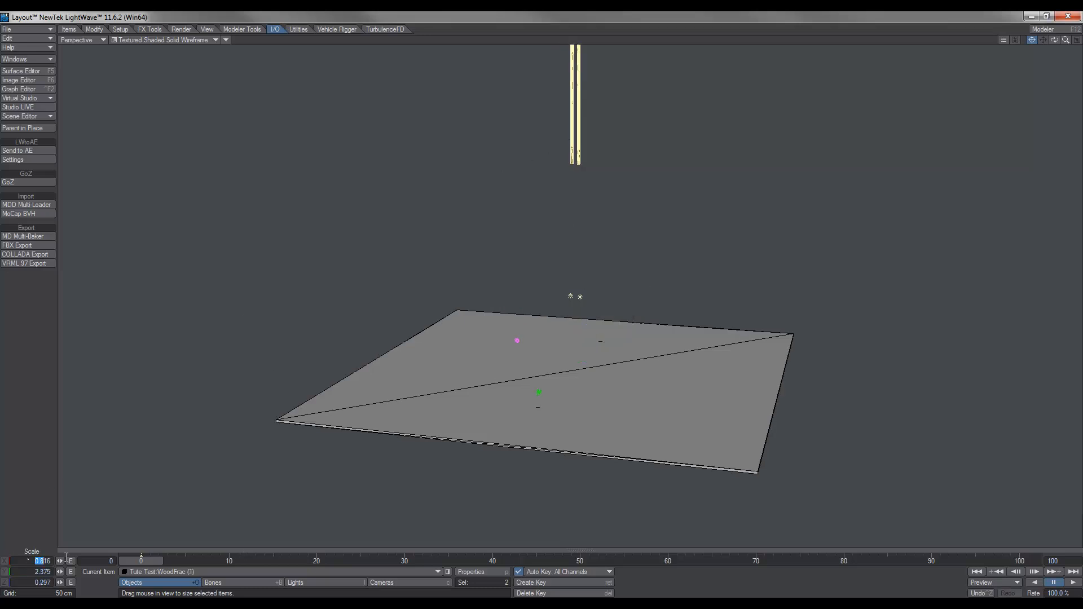
{"action": "left_click", "coordinate": [42, 561]}
{"action": "type", "text": "1"}
{"action": "key", "text": "Return"}
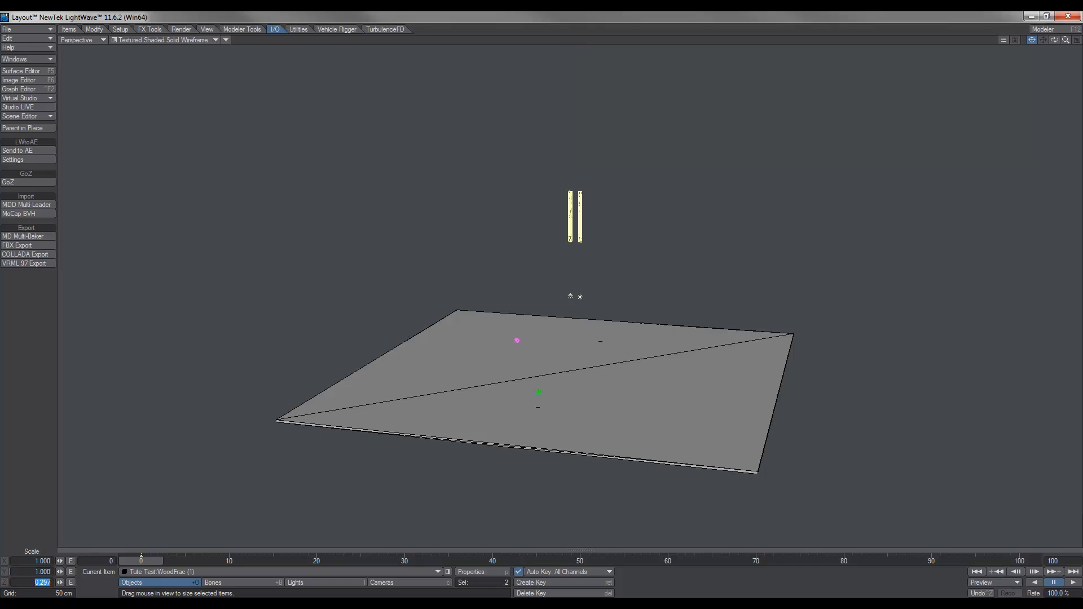
{"action": "type", "text": "1.000"}
{"action": "key", "text": "t"}
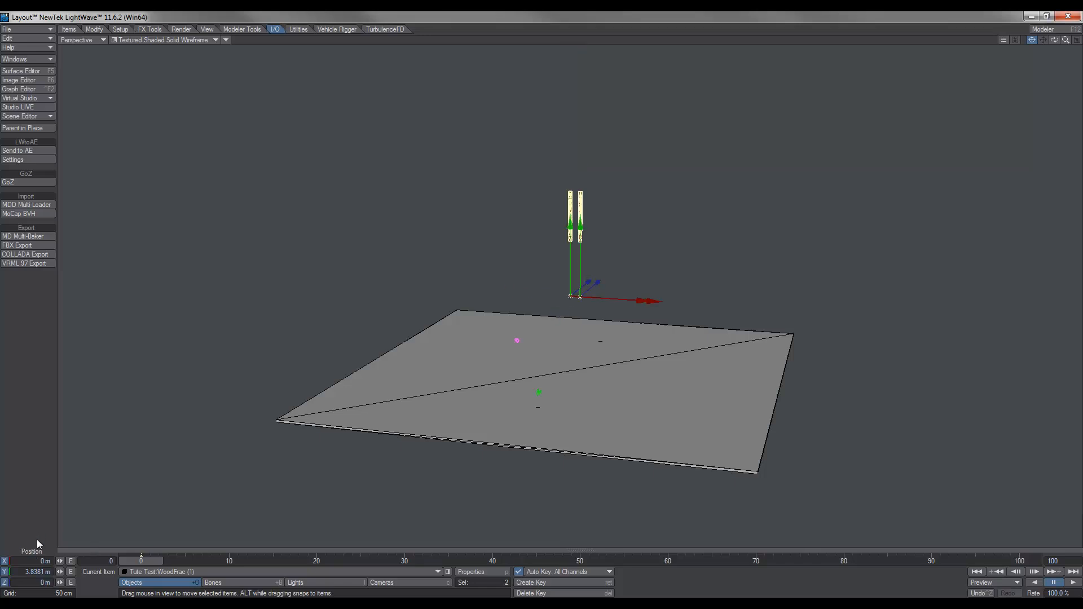
{"action": "left_click", "coordinate": [43, 561]}
{"action": "type", "text": "0"}
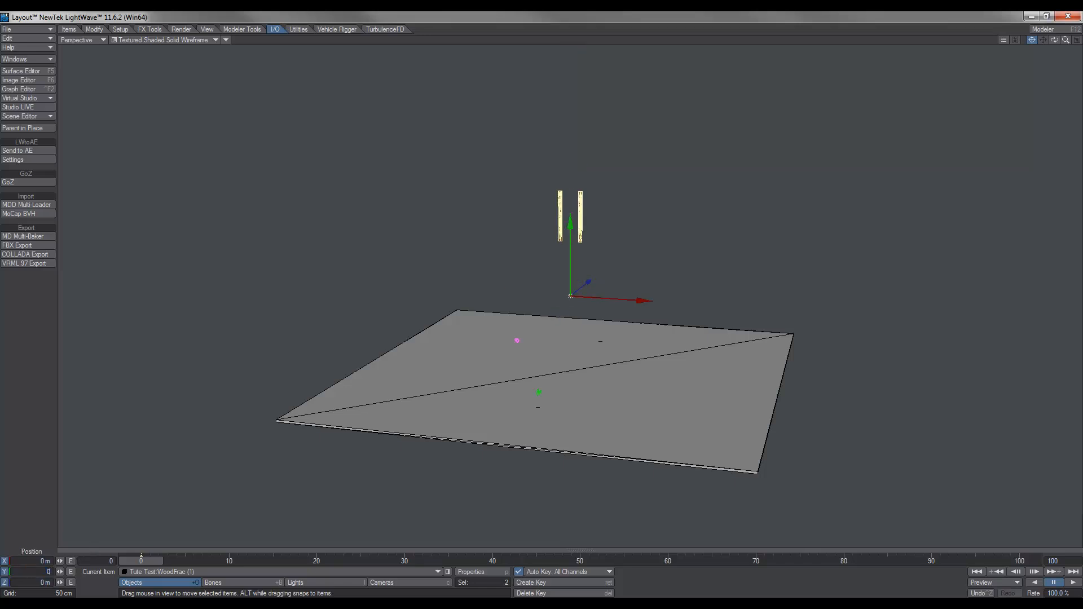
{"action": "key", "text": "Return"}
{"action": "key", "text": "y"}
{"action": "key", "text": "h"}
{"action": "key", "text": "y"}
{"action": "key", "text": "t"}
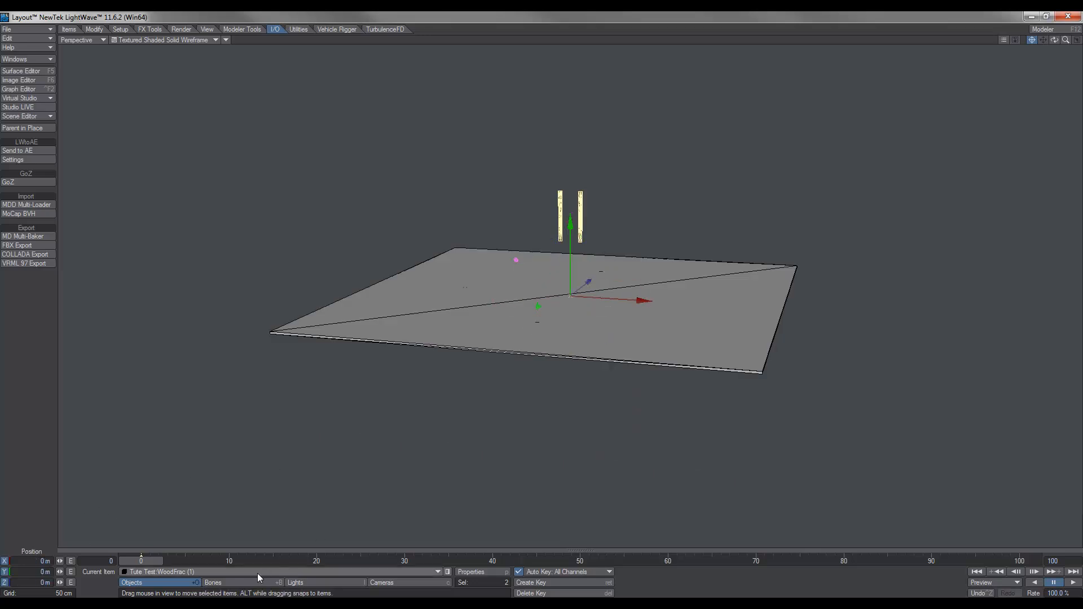
- Deselect, scrub the collapse in Back then Camera view, and reopen the Dynamics panel with F11
{"action": "left_click", "coordinate": [253, 582]}
{"action": "scroll", "coordinate": [541, 304], "scroll_direction": "up", "scroll_amount": 3}
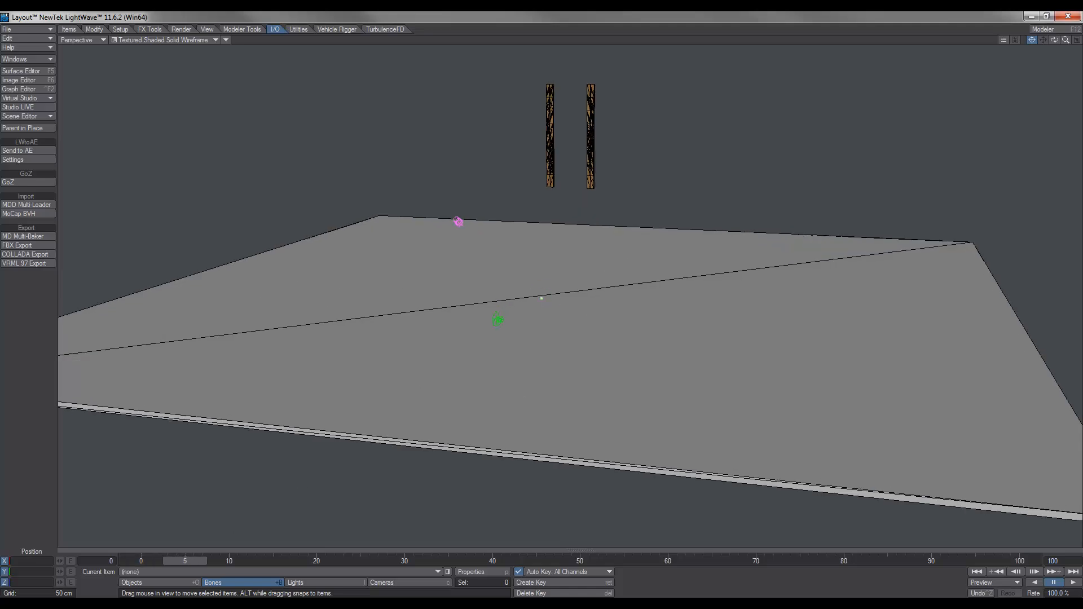
{"action": "left_click_drag", "start_coordinate": [144, 561], "coordinate": [440, 561]}
{"action": "key", "text": "1"}
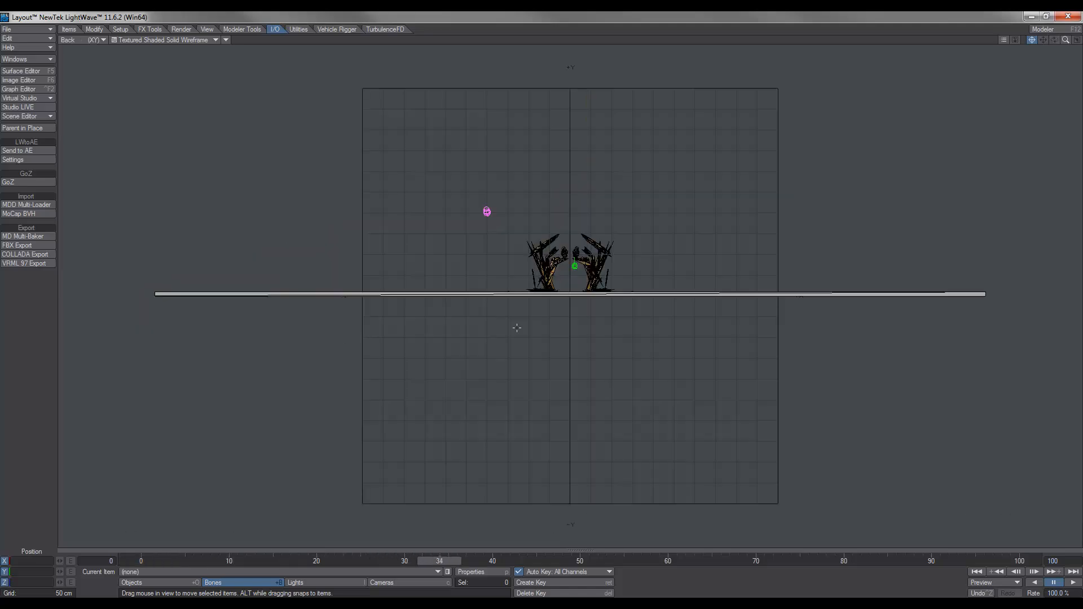
{"action": "scroll", "coordinate": [569, 319], "scroll_direction": "up", "scroll_amount": 2}
{"action": "scroll", "coordinate": [570, 319], "scroll_direction": "up", "scroll_amount": 2}
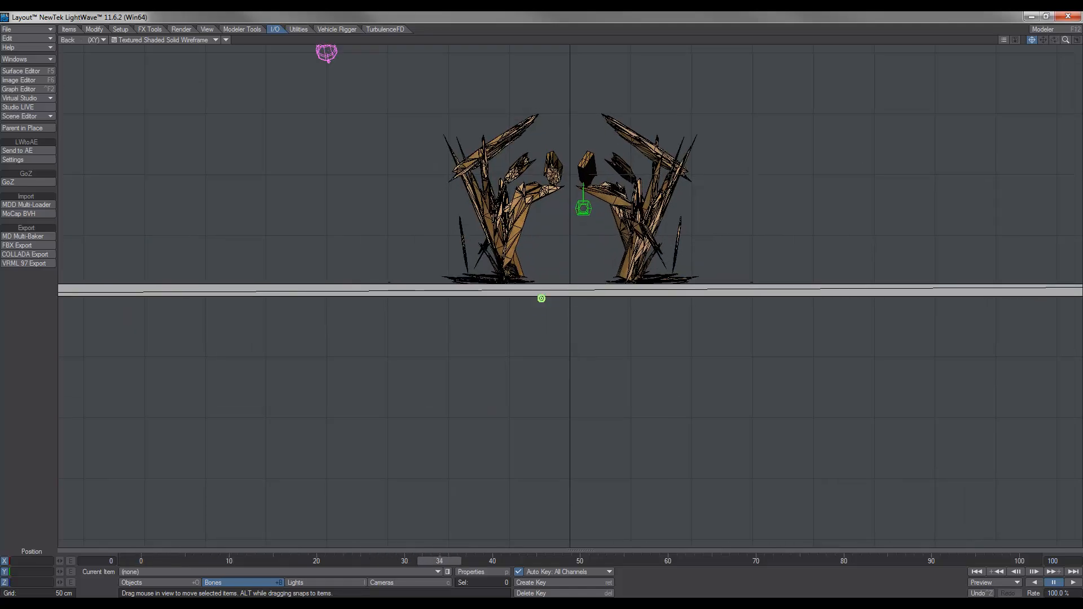
{"action": "left_click_drag", "start_coordinate": [438, 561], "coordinate": [440, 559]}
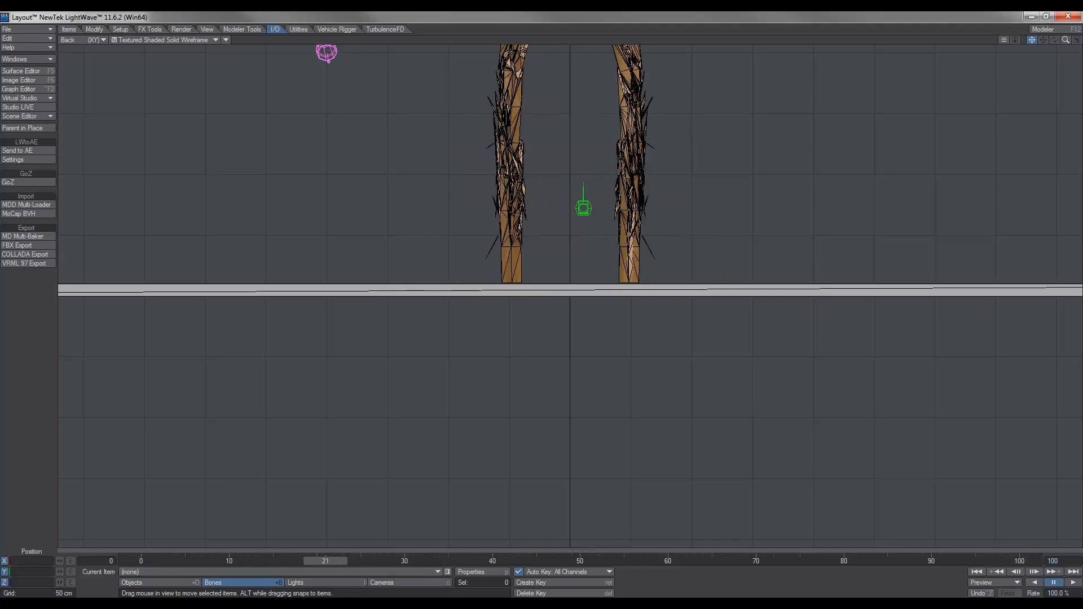
{"action": "key", "text": "6"}
{"action": "left_click_drag", "start_coordinate": [465, 561], "coordinate": [149, 561]}
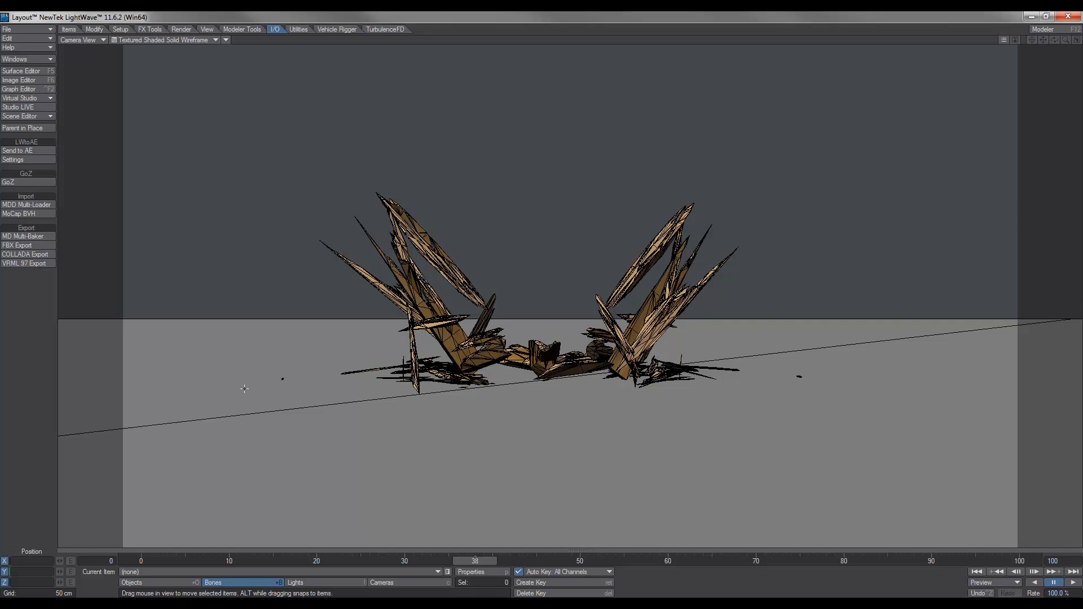
{"action": "key", "text": "F11"}
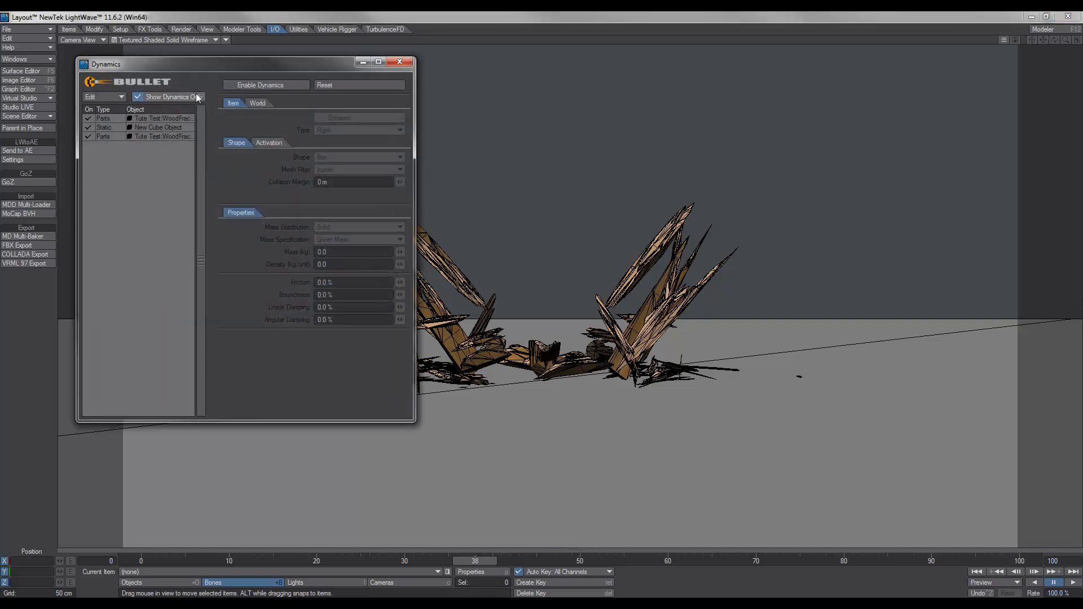
- Close the Dynamics window over the camera view of the collapsed studs
{"action": "left_click", "coordinate": [402, 64]}
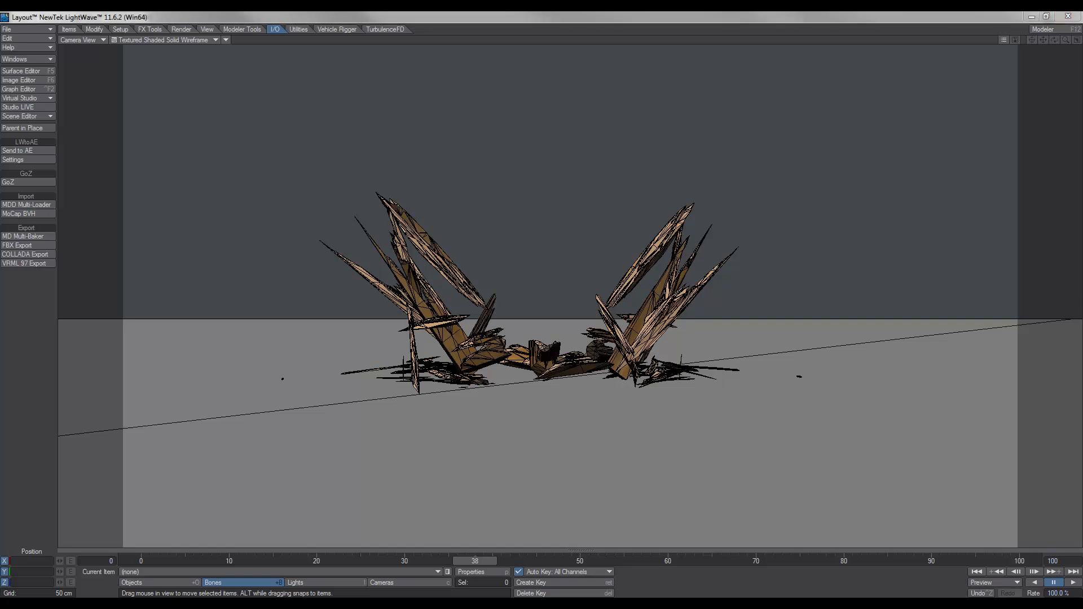
- Switch to Modeler and orbit around the intact Pine stud 2000x90x35 layer
{"action": "key", "text": "alt+Tab"}
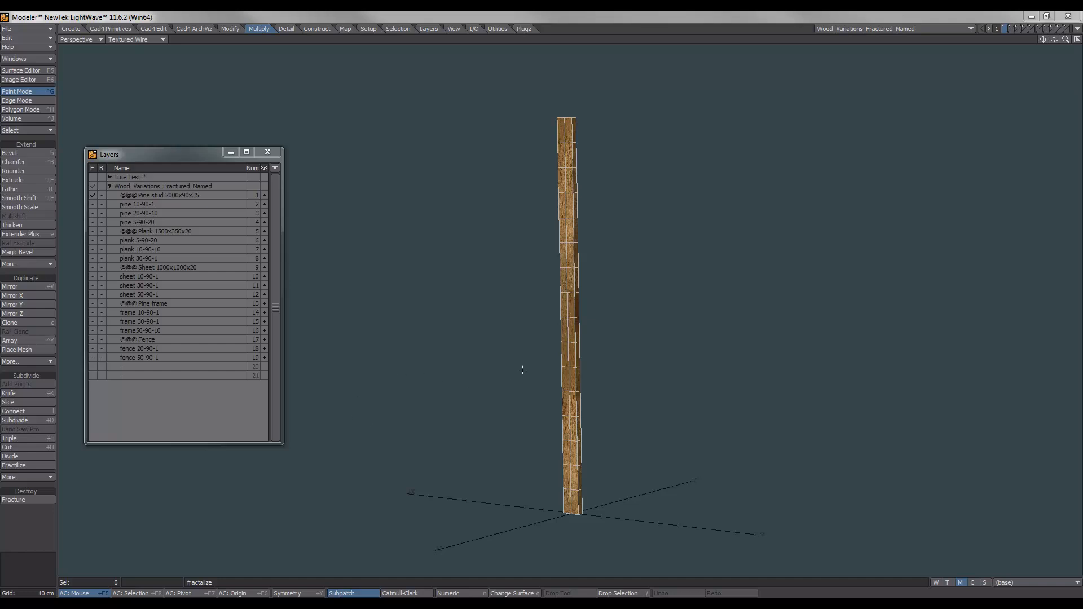
{"action": "mouse_move", "coordinate": [608, 337]}
{"action": "left_mouse_down", "text": "alt"}
{"action": "mouse_move", "coordinate": [614, 350]}
{"action": "mouse_move", "coordinate": [627, 342]}
{"action": "mouse_move", "coordinate": [493, 366]}
{"action": "mouse_move", "coordinate": [558, 371]}
{"action": "mouse_move", "coordinate": [533, 372]}
{"action": "left_mouse_up", "text": "alt"}
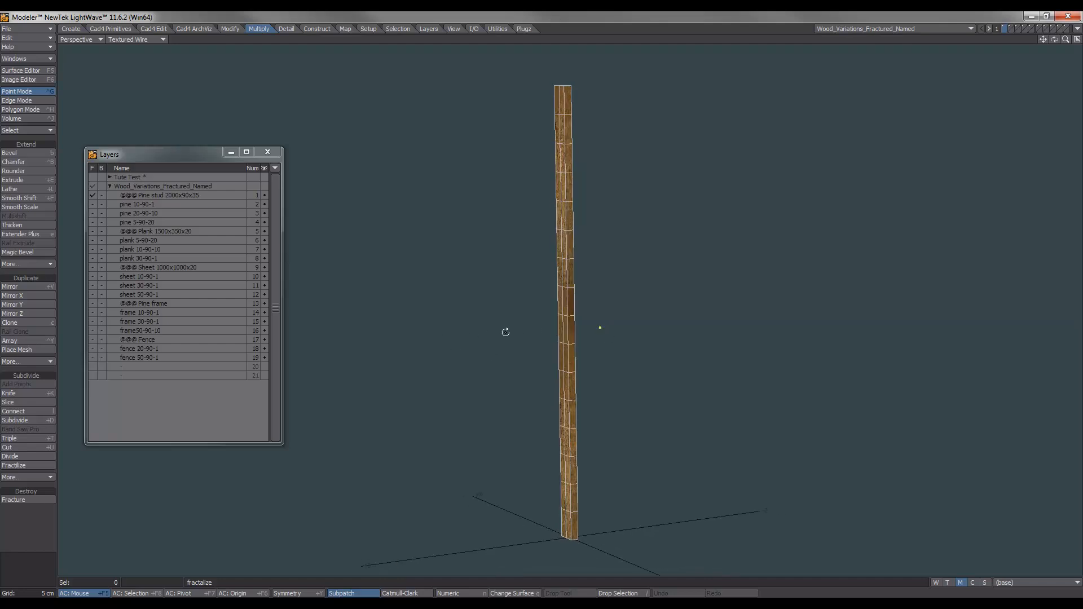
{"action": "mouse_move", "coordinate": [591, 343]}
{"action": "left_mouse_down", "text": "alt"}
{"action": "mouse_move", "coordinate": [504, 362]}
{"action": "mouse_move", "coordinate": [564, 311]}
{"action": "left_mouse_up", "text": "alt"}
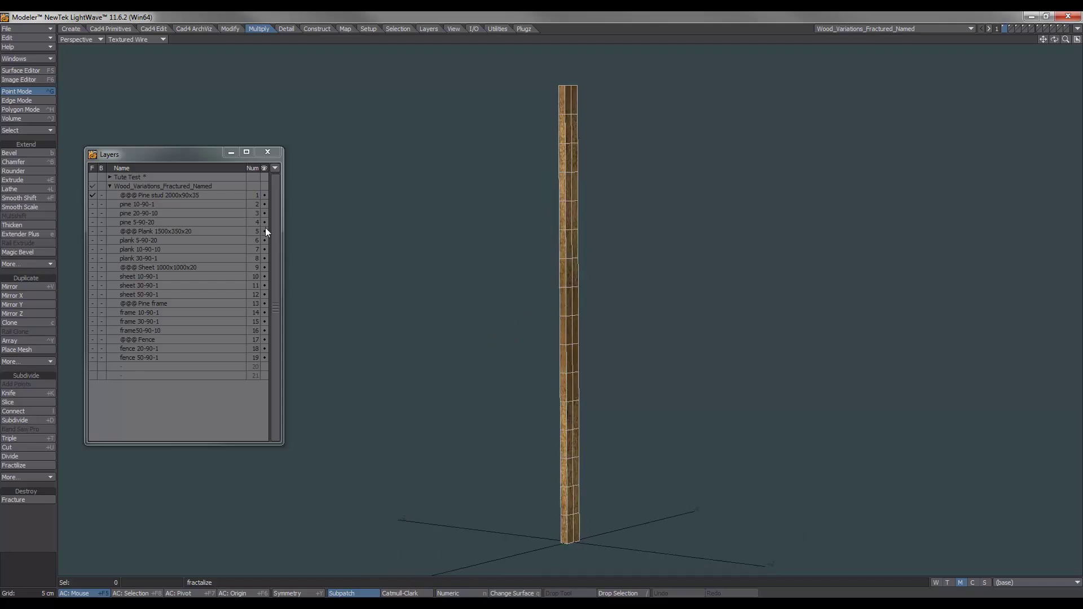
- Show the pine 5-90-20 variant with the Exploded morph and review then cancel the Fracture settings
{"action": "left_click", "coordinate": [139, 221]}
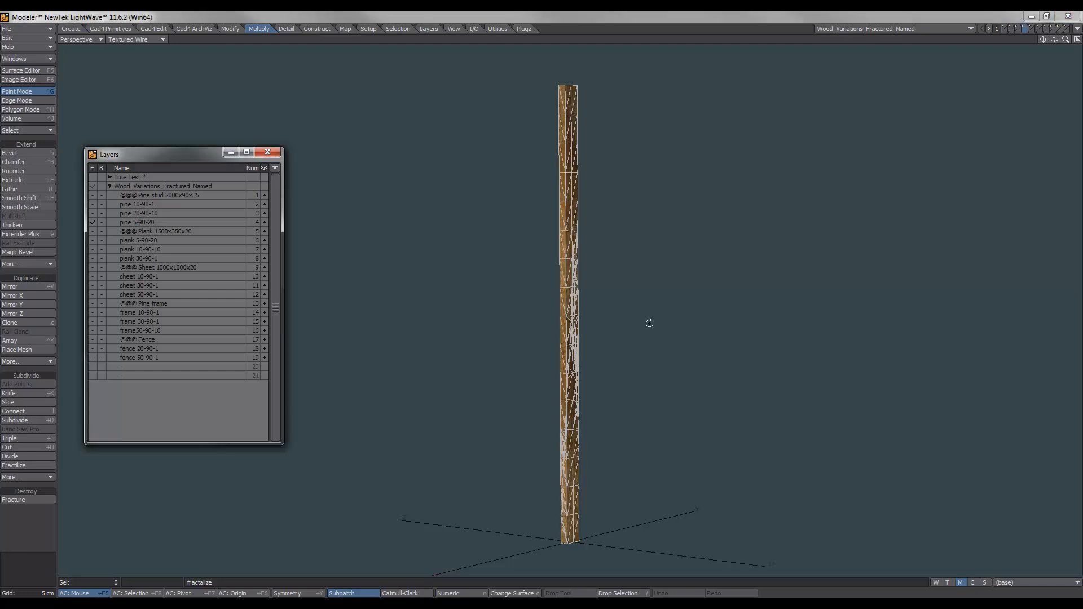
{"action": "left_click_drag", "start_coordinate": [643, 317], "coordinate": [642, 354], "text": "alt"}
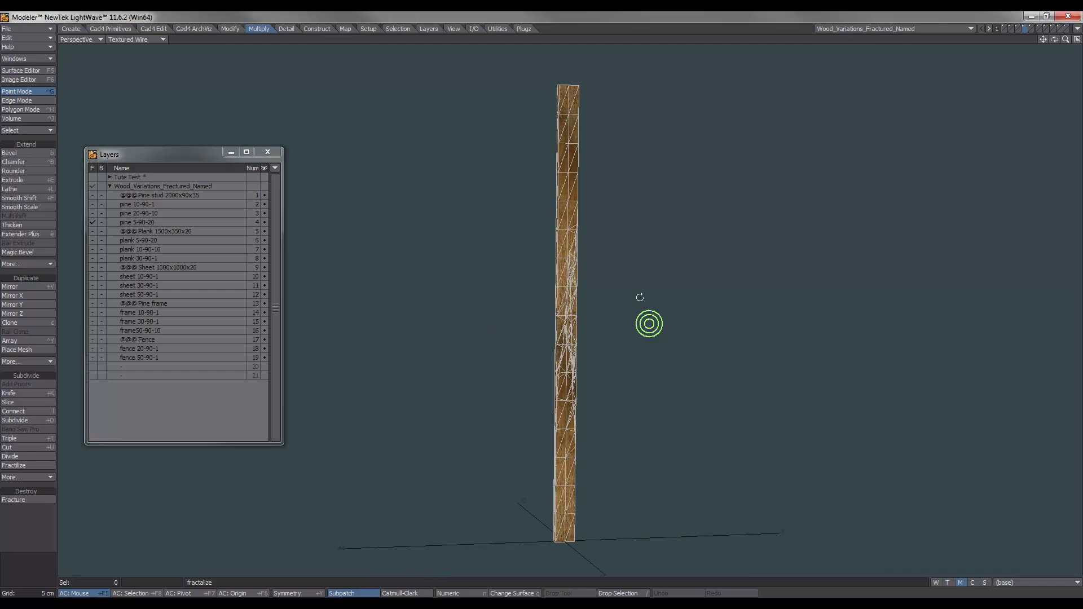
{"action": "left_click", "coordinate": [1007, 582]}
{"action": "scroll", "coordinate": [641, 387], "scroll_direction": "down", "scroll_amount": 3}
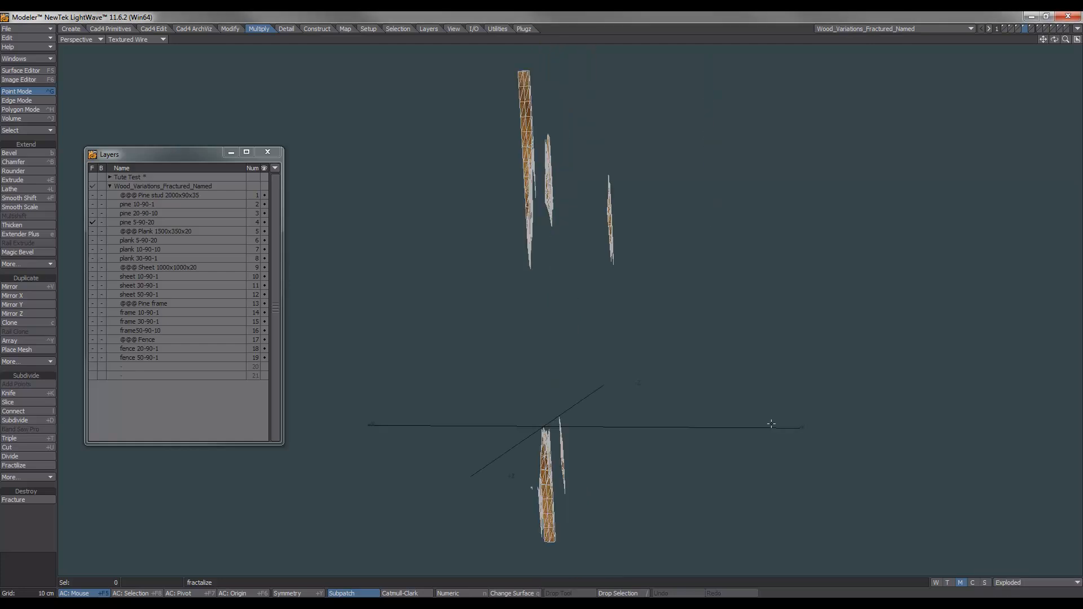
{"action": "left_click_drag", "start_coordinate": [641, 387], "coordinate": [634, 373], "text": "alt"}
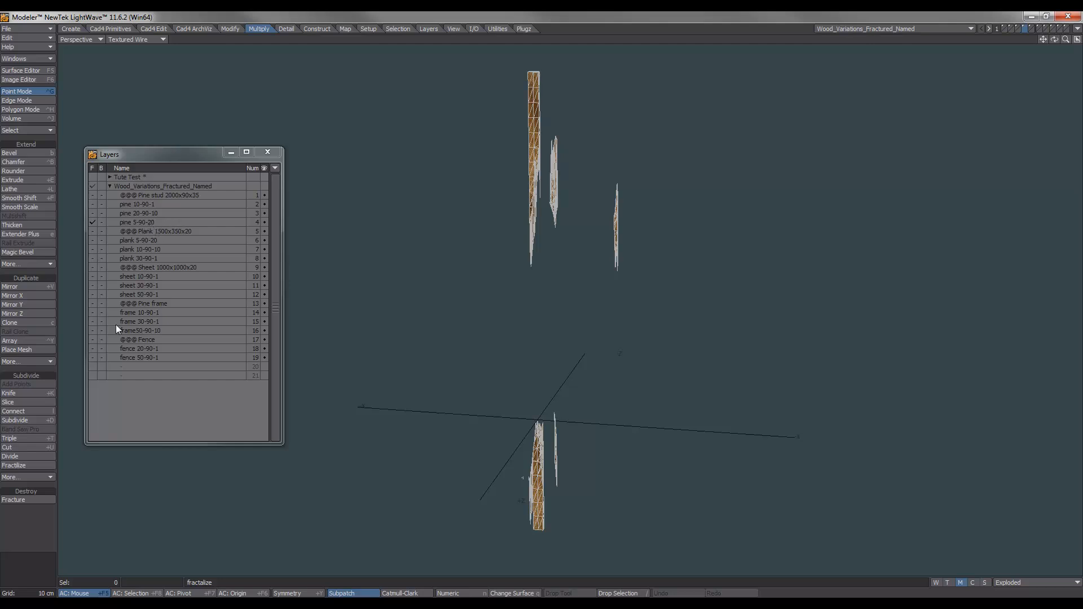
{"action": "left_click", "coordinate": [34, 499]}
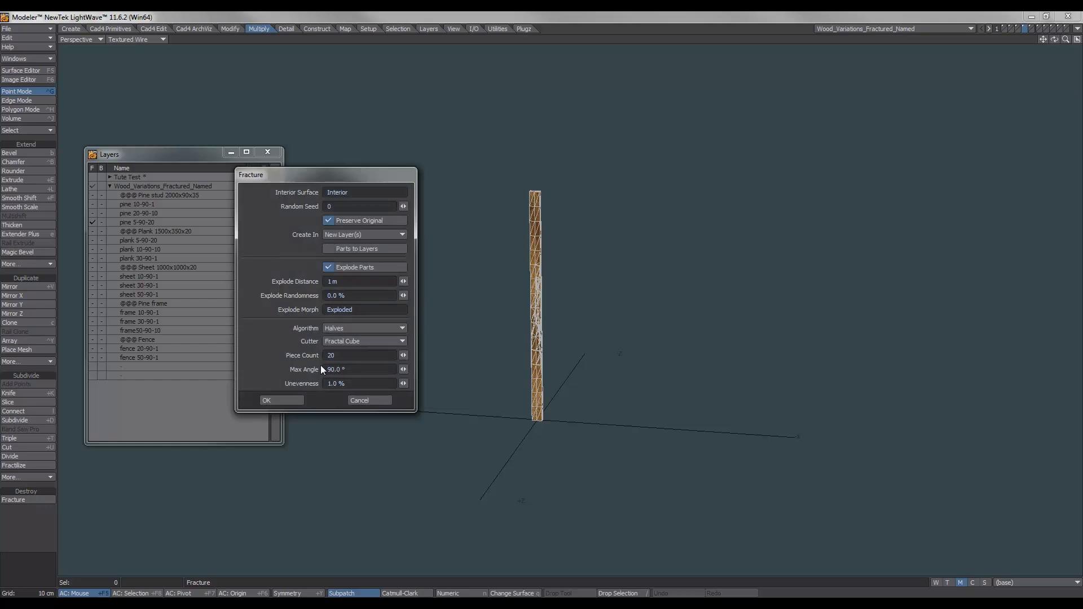
{"action": "left_click", "coordinate": [358, 400]}
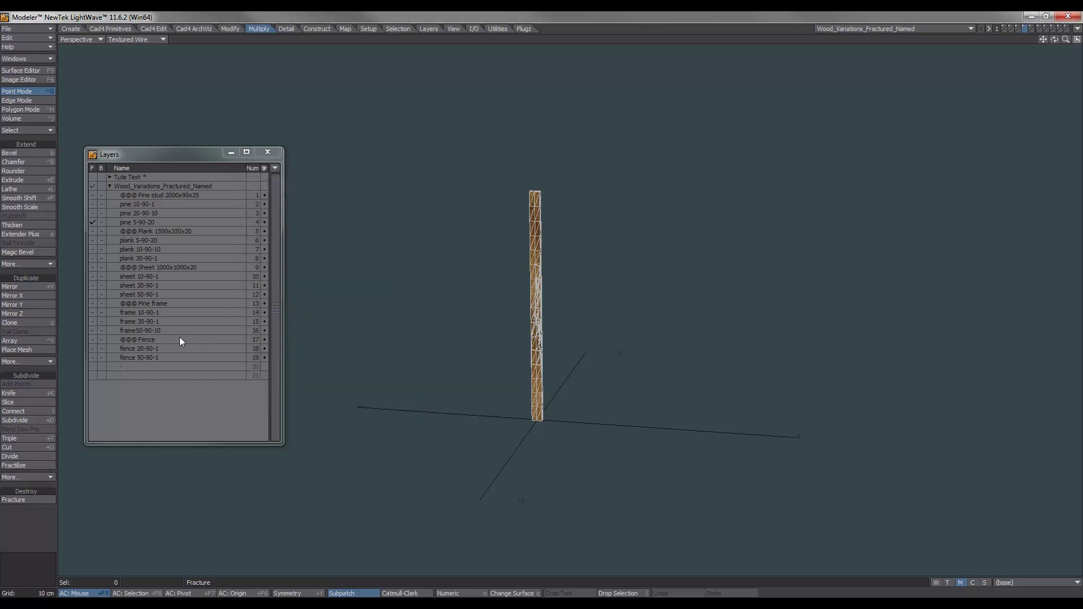
- View pine 20-90-10 and 10-90-1 exploded, then switch to the intact Plank 1500x350x20
{"action": "left_click", "coordinate": [1034, 583]}
{"action": "left_click", "coordinate": [1031, 570]}
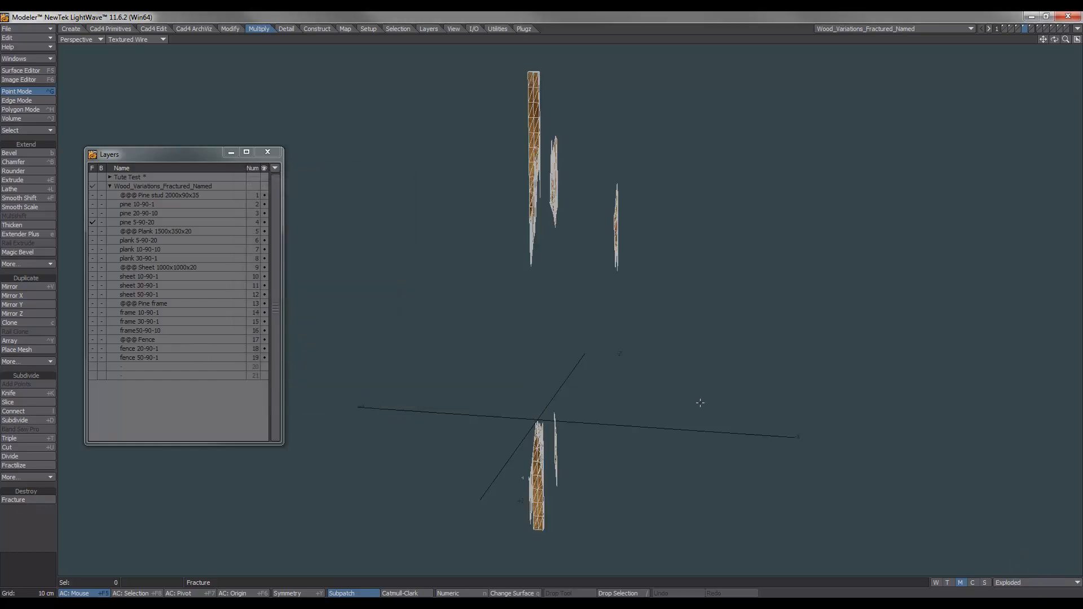
{"action": "left_click", "coordinate": [139, 213]}
{"action": "left_click", "coordinate": [140, 205]}
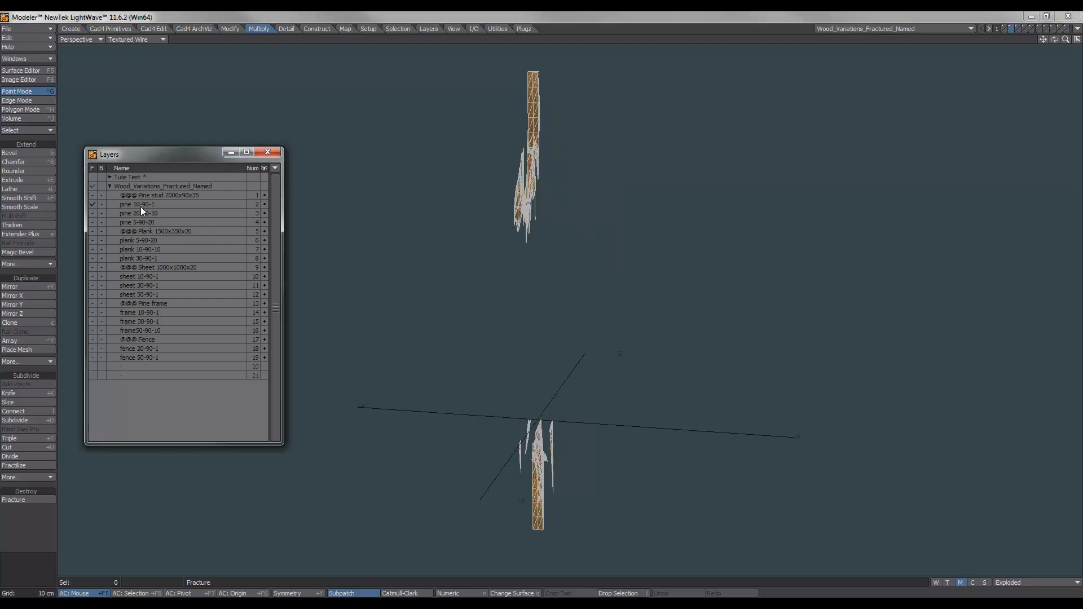
{"action": "left_click", "coordinate": [142, 214]}
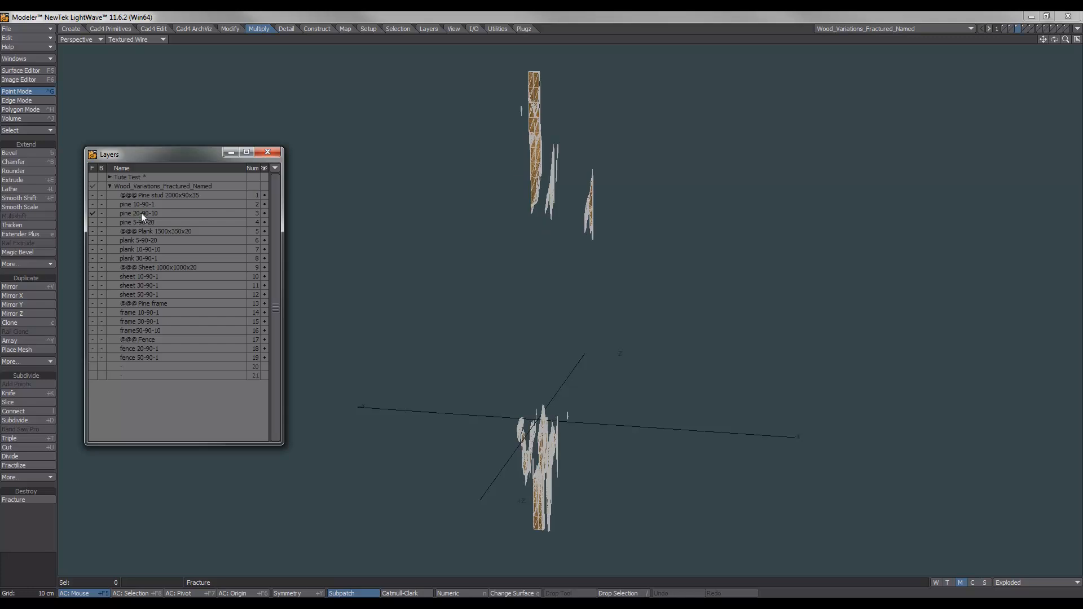
{"action": "left_click_drag", "start_coordinate": [637, 369], "coordinate": [568, 327], "text": "alt"}
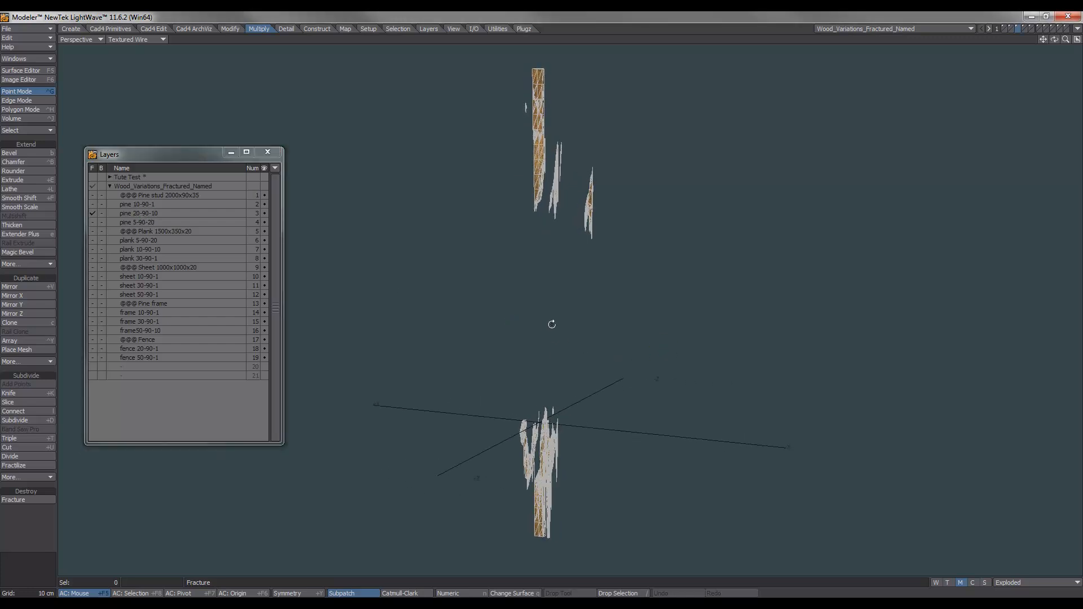
{"action": "left_click", "coordinate": [178, 230]}
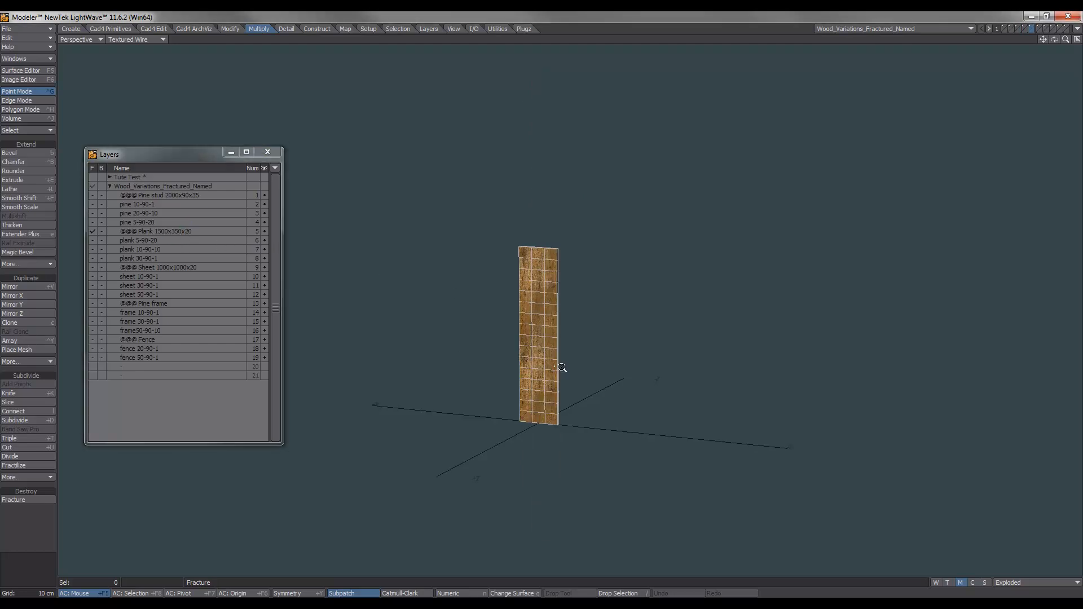
- Step through plank 5-90-20, 10-90-10 and 30-90-1 variants, then fit the intact Sheet 1000x1000x20
{"action": "mouse_move", "coordinate": [568, 364]}
{"action": "left_mouse_down", "text": "alt"}
{"action": "mouse_move", "coordinate": [524, 341]}
{"action": "mouse_move", "coordinate": [450, 335]}
{"action": "left_mouse_up", "text": "alt"}
{"action": "left_click", "coordinate": [146, 241]}
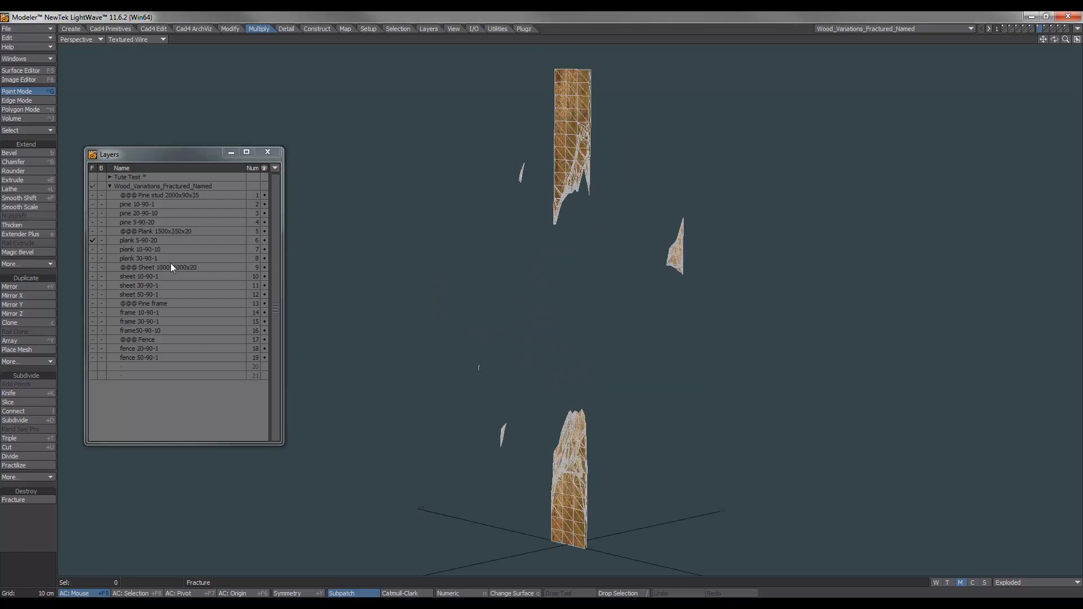
{"action": "left_click", "coordinate": [151, 249]}
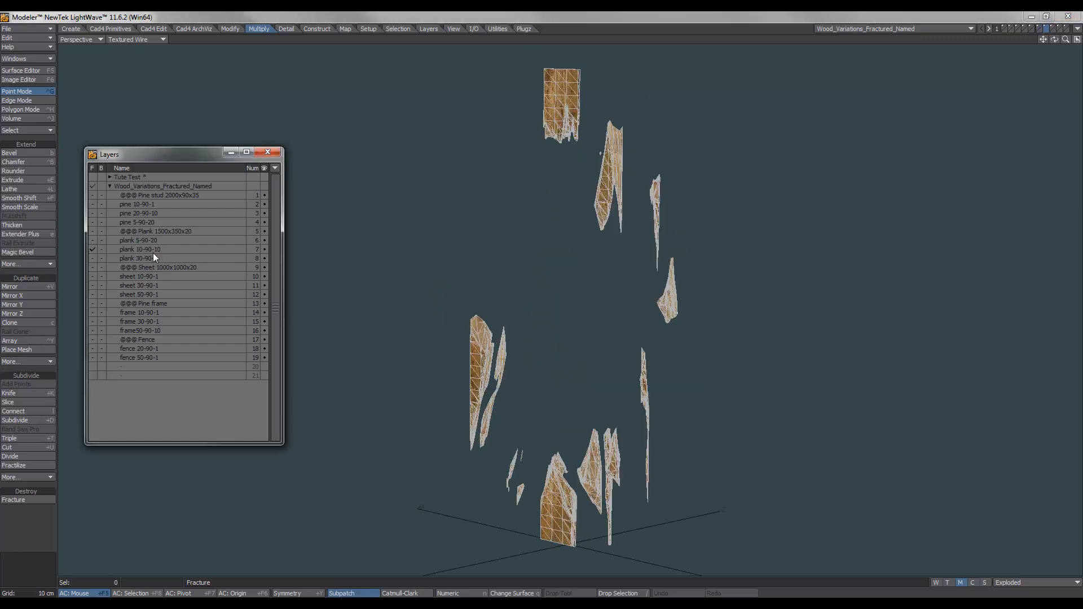
{"action": "left_click", "coordinate": [154, 257]}
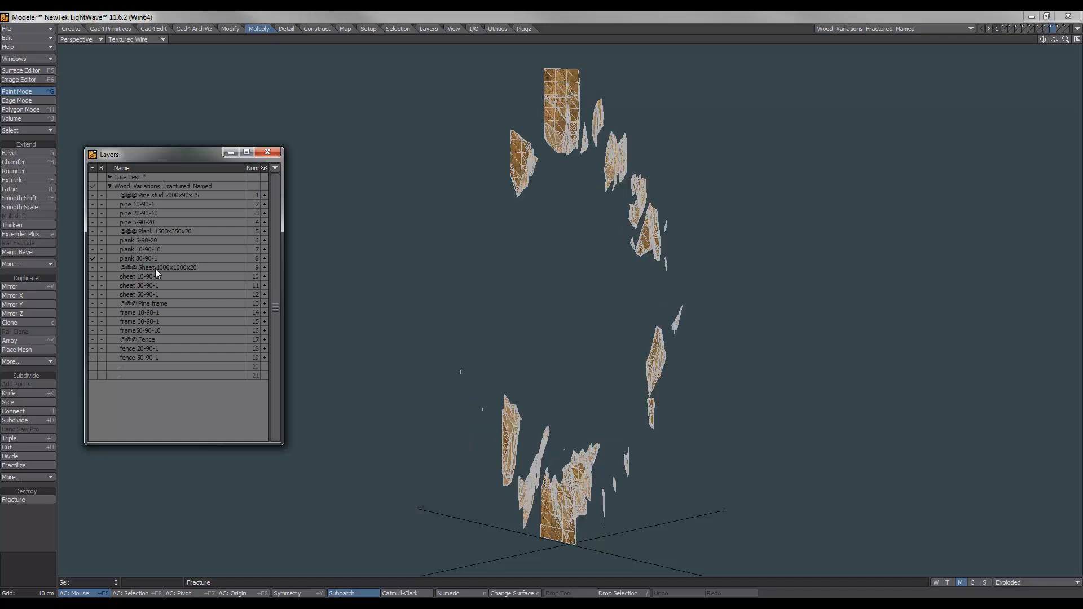
{"action": "left_click", "coordinate": [156, 268]}
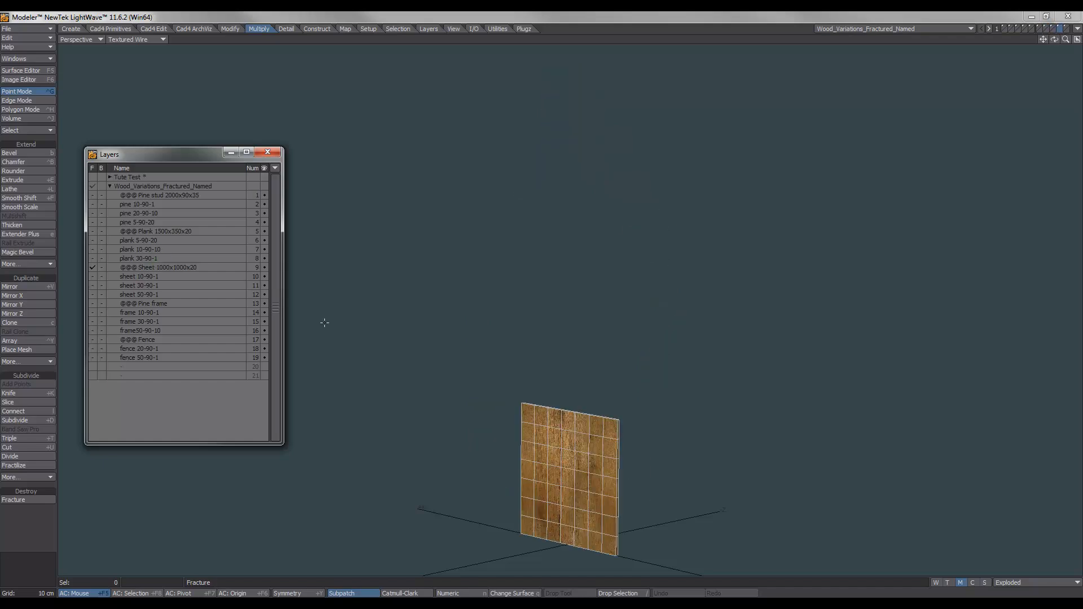
{"action": "key", "text": "a"}
{"action": "scroll", "coordinate": [558, 334], "scroll_direction": "down", "scroll_amount": 2}
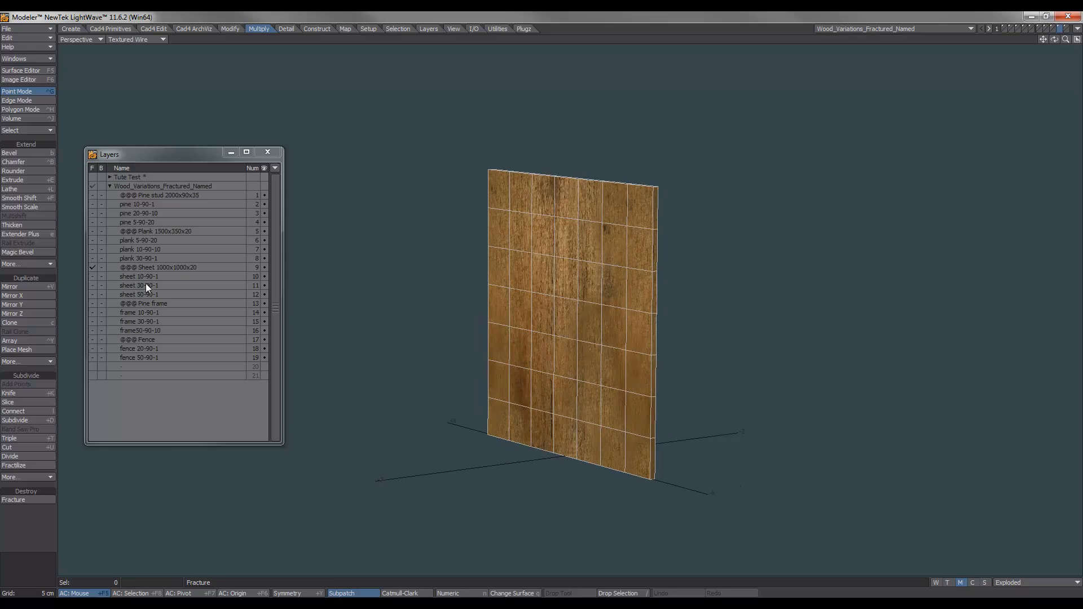
{"action": "mouse_move", "coordinate": [604, 358]}
{"action": "left_mouse_down", "text": "alt"}
{"action": "mouse_move", "coordinate": [524, 356]}
{"action": "mouse_move", "coordinate": [592, 356]}
{"action": "left_mouse_up", "text": "alt"}
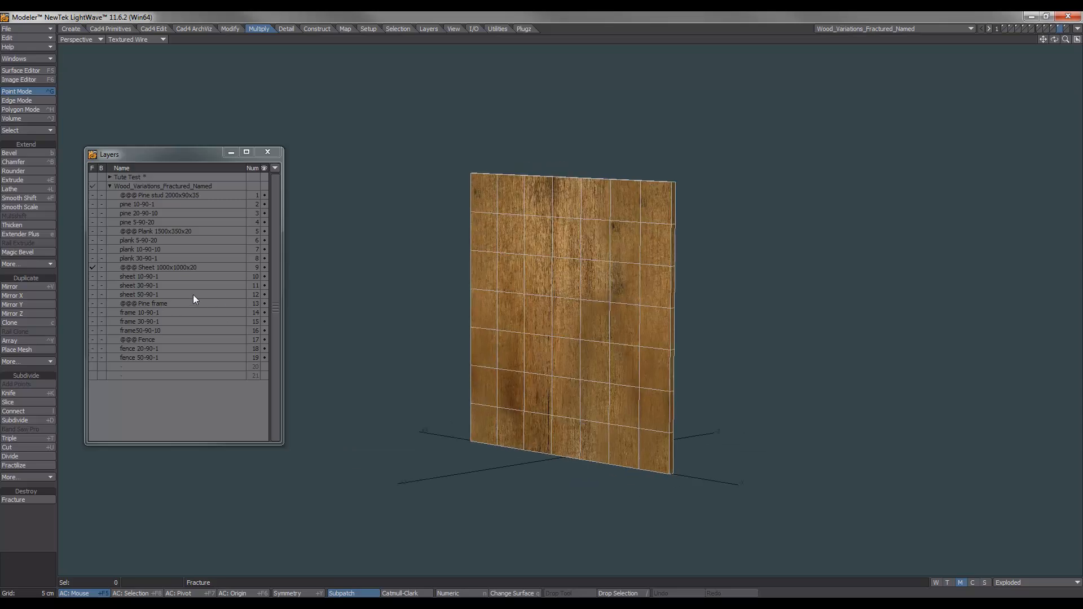
- View the exploded sheet 10-90-1, 30-90-1 and 50-90-1 fracture variants
{"action": "left_click", "coordinate": [157, 278]}
{"action": "key", "text": "a"}
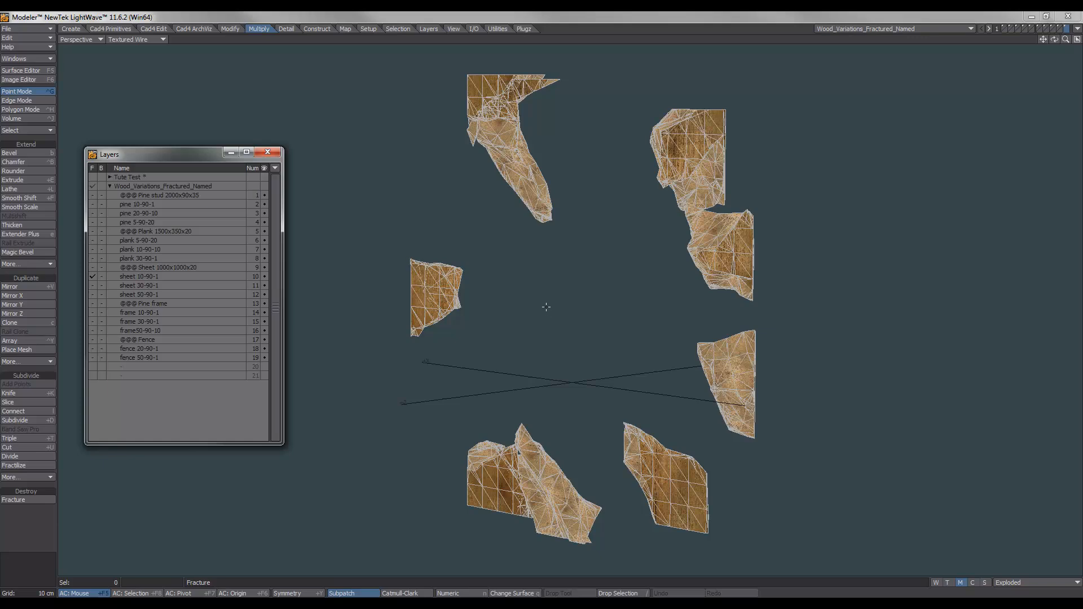
{"action": "left_click", "coordinate": [159, 286]}
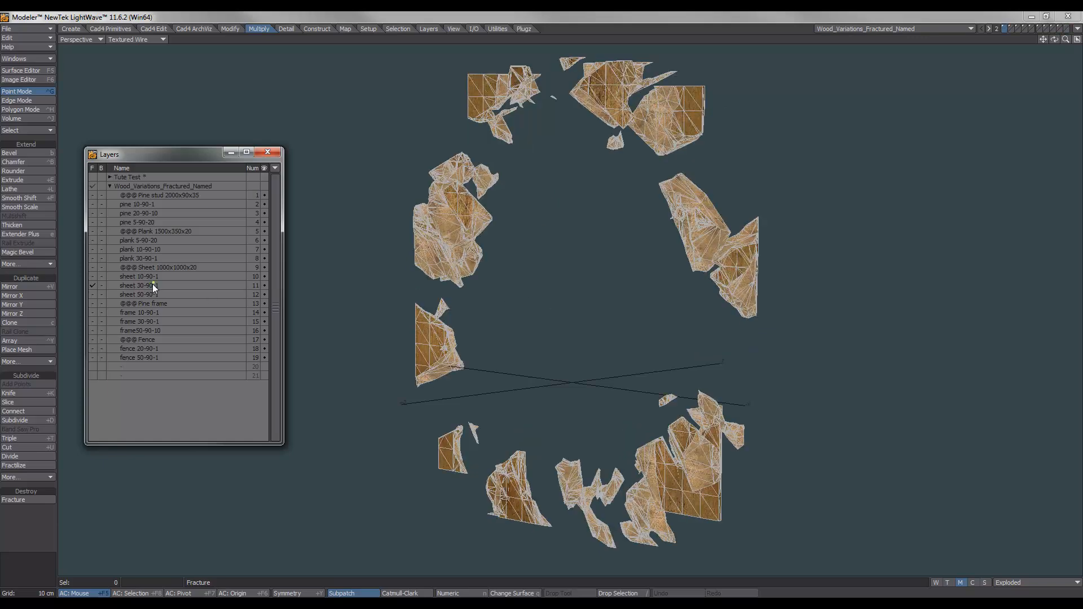
{"action": "left_click", "coordinate": [151, 295]}
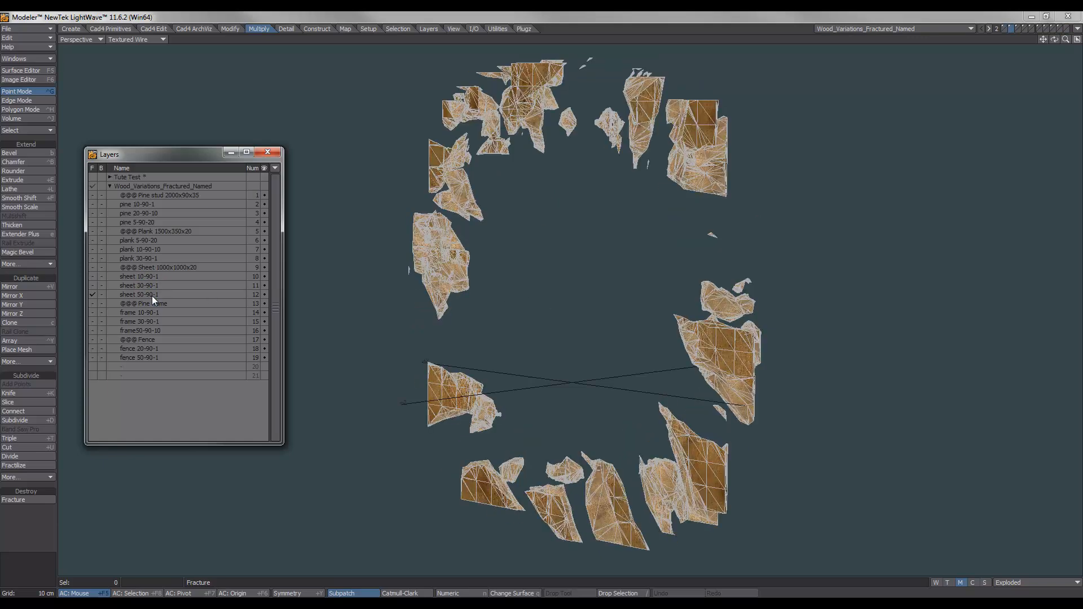
{"action": "left_click_drag", "start_coordinate": [681, 340], "coordinate": [576, 356], "text": "alt"}
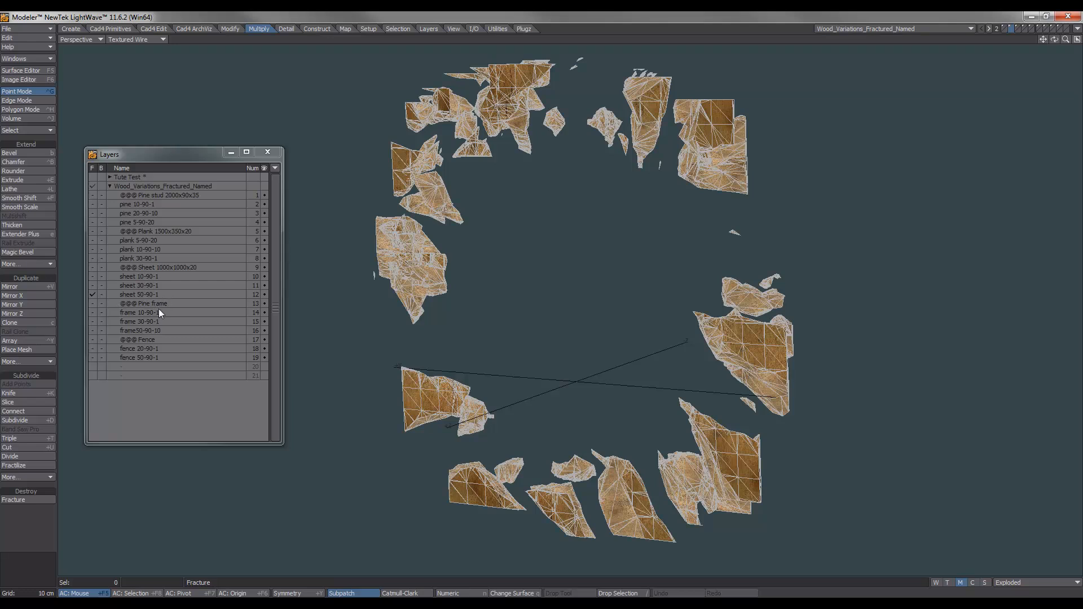
- Review the intact Pine frame and its frame 10-90-1, 30-90-1 and 50-90-10 fracture variants
{"action": "left_click", "coordinate": [150, 195]}
{"action": "key", "text": "a"}
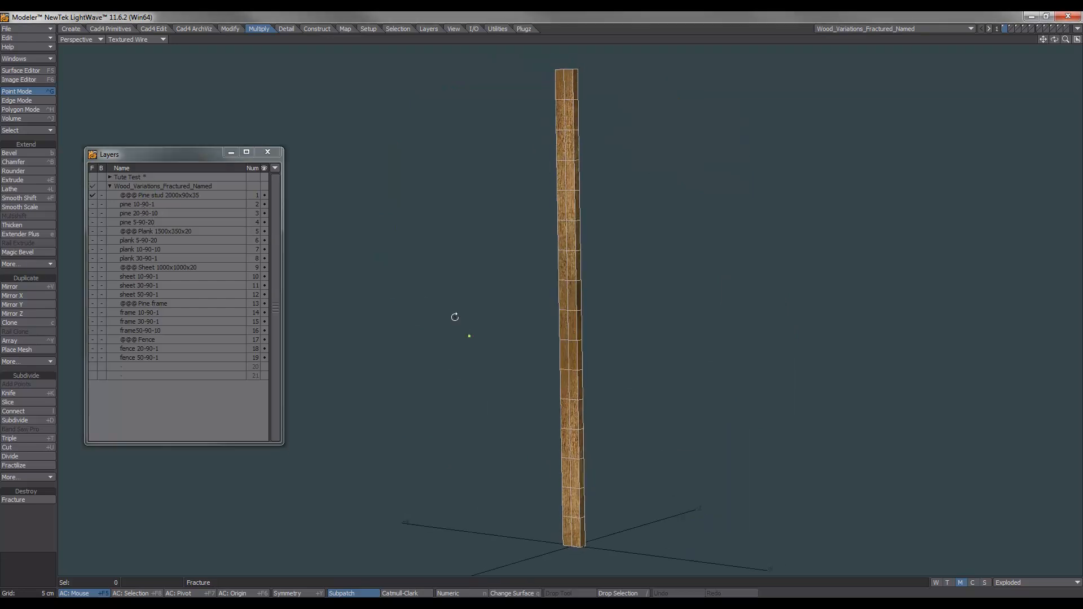
{"action": "left_click", "coordinate": [153, 303]}
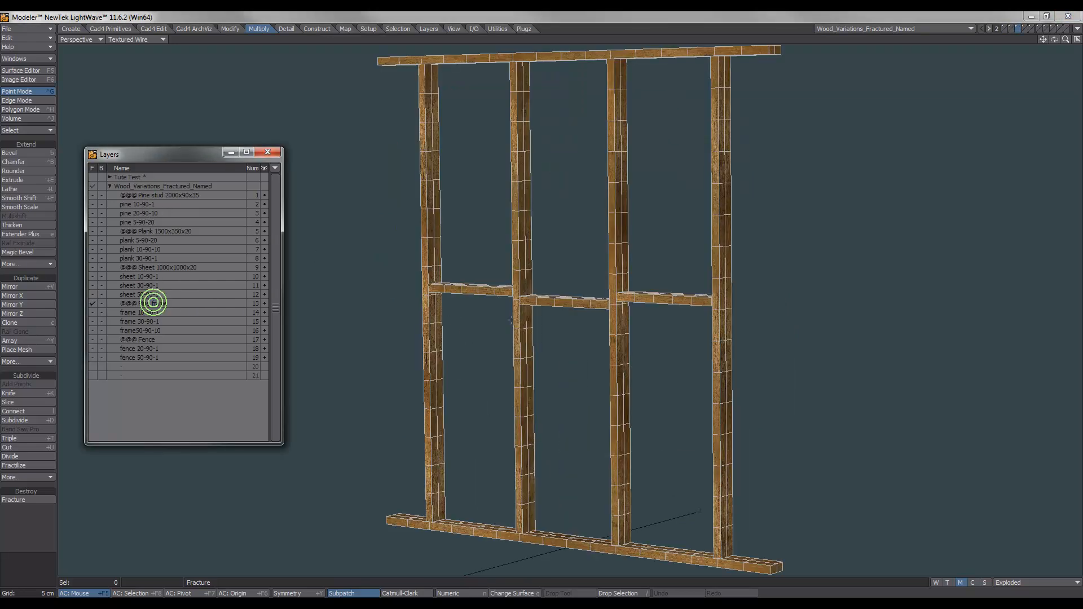
{"action": "key", "text": "a"}
{"action": "mouse_move", "coordinate": [665, 324]}
{"action": "left_mouse_down", "text": "alt"}
{"action": "mouse_move", "coordinate": [510, 335]}
{"action": "mouse_move", "coordinate": [728, 385]}
{"action": "left_mouse_up", "text": "alt"}
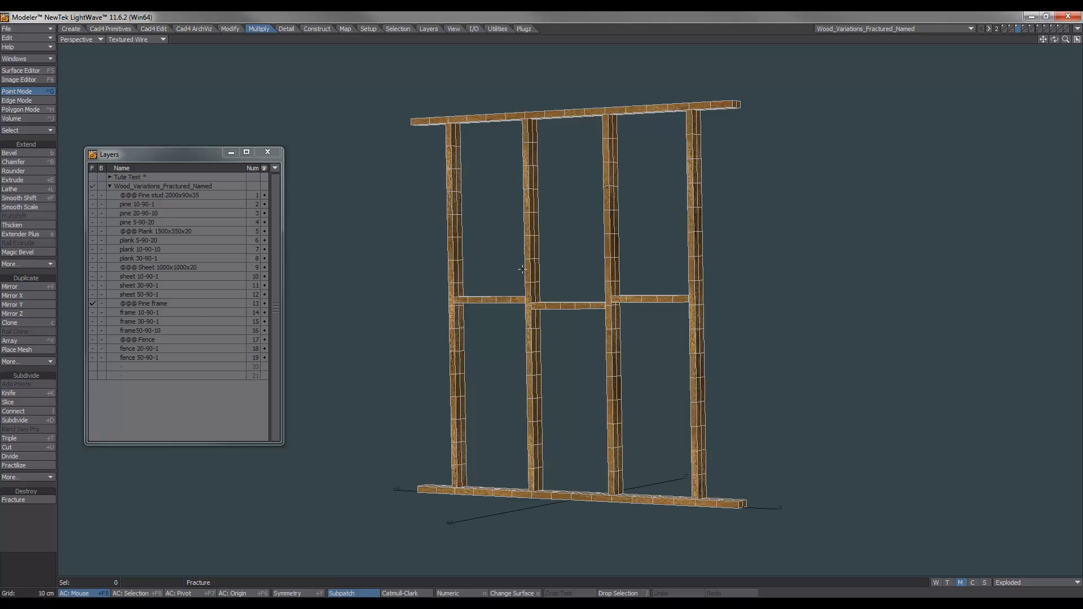
{"action": "left_click", "coordinate": [149, 312]}
{"action": "key", "text": "a"}
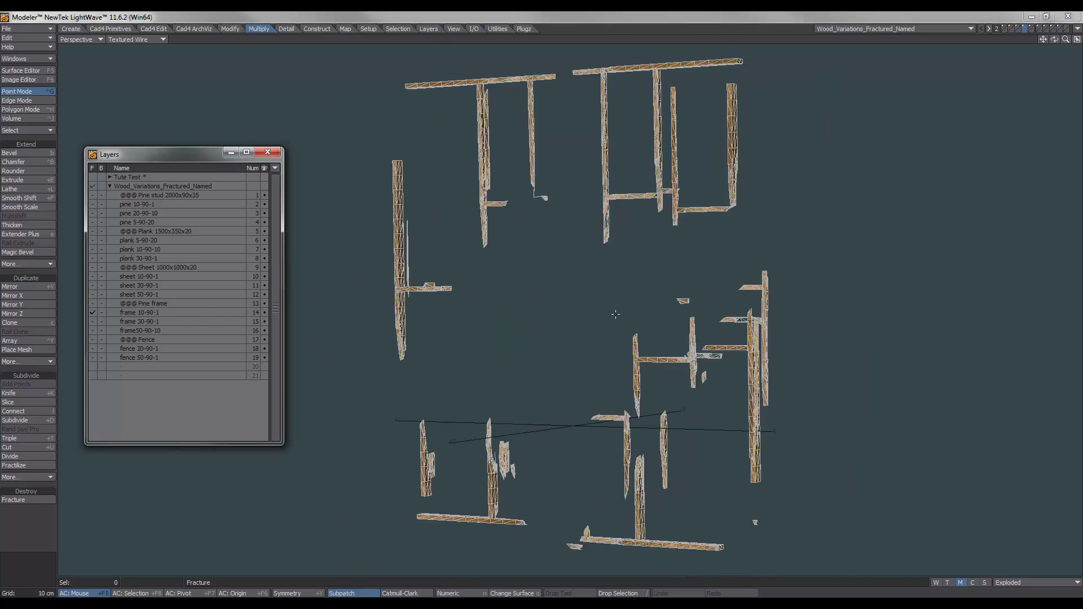
{"action": "left_click", "coordinate": [154, 320]}
{"action": "left_click", "coordinate": [152, 330]}
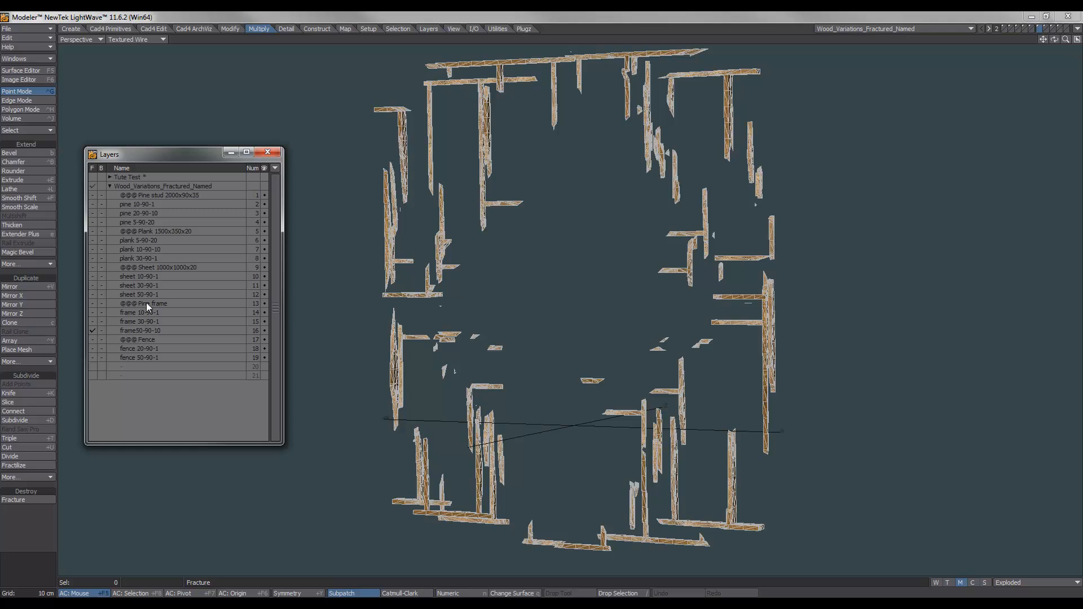
{"action": "left_click", "coordinate": [146, 303]}
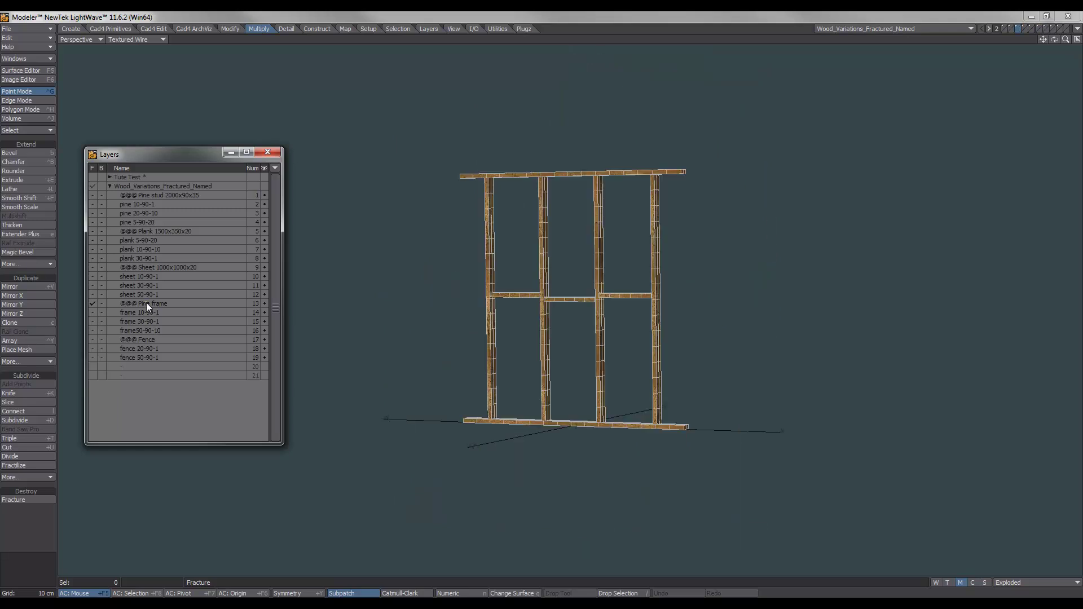
- Set the pine 10-90-1 layer's morph to (base) so the pieces reassemble into one stud
{"action": "left_click", "coordinate": [148, 204]}
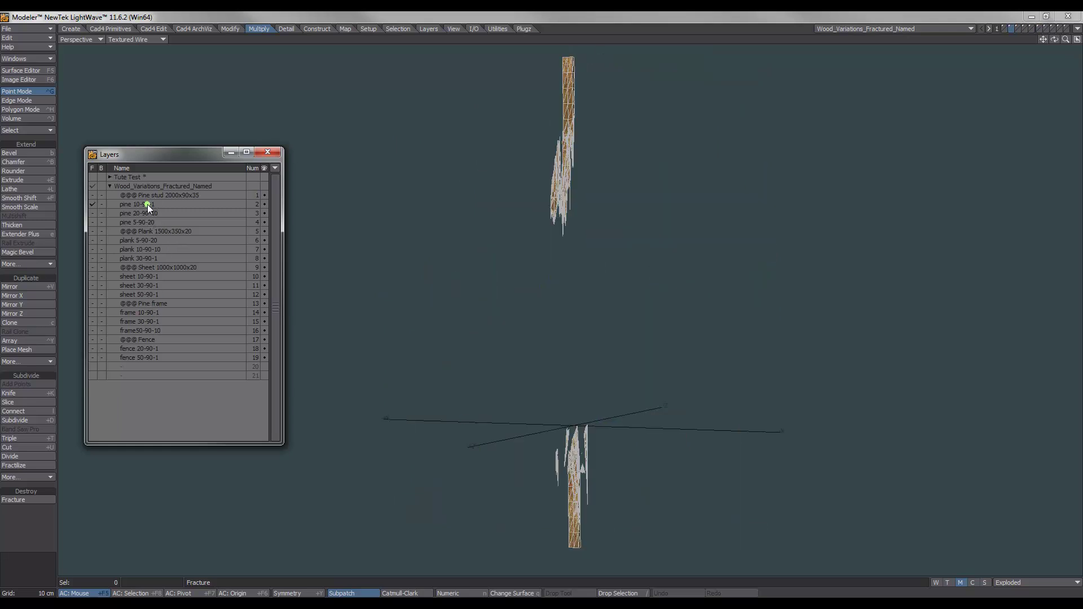
{"action": "left_click", "coordinate": [1041, 583]}
{"action": "left_click", "coordinate": [1035, 574]}
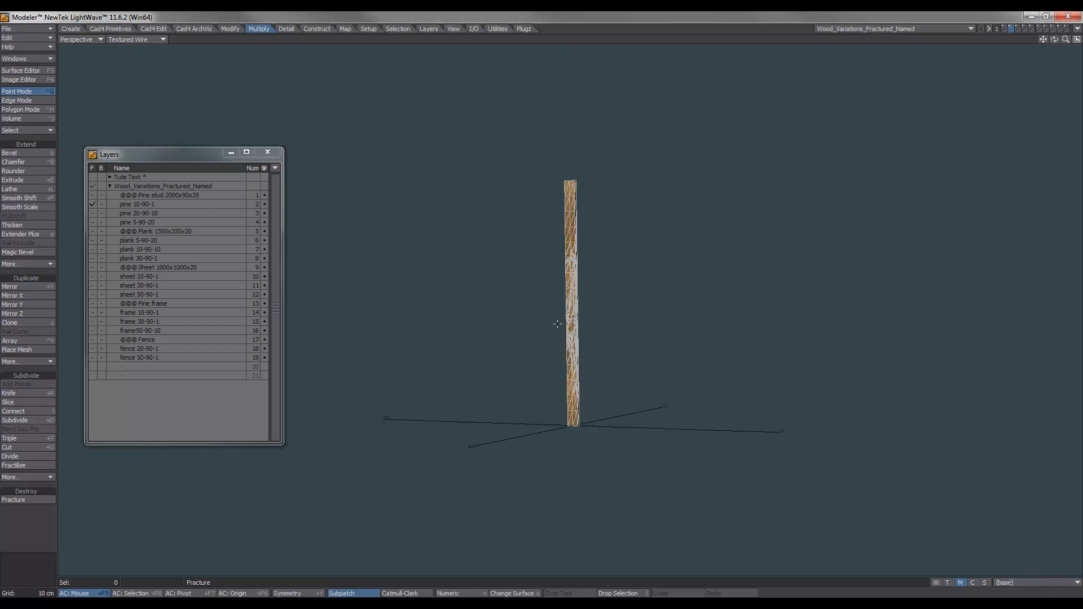
{"action": "left_click_drag", "start_coordinate": [557, 324], "coordinate": [618, 316], "text": "ctrl+alt"}
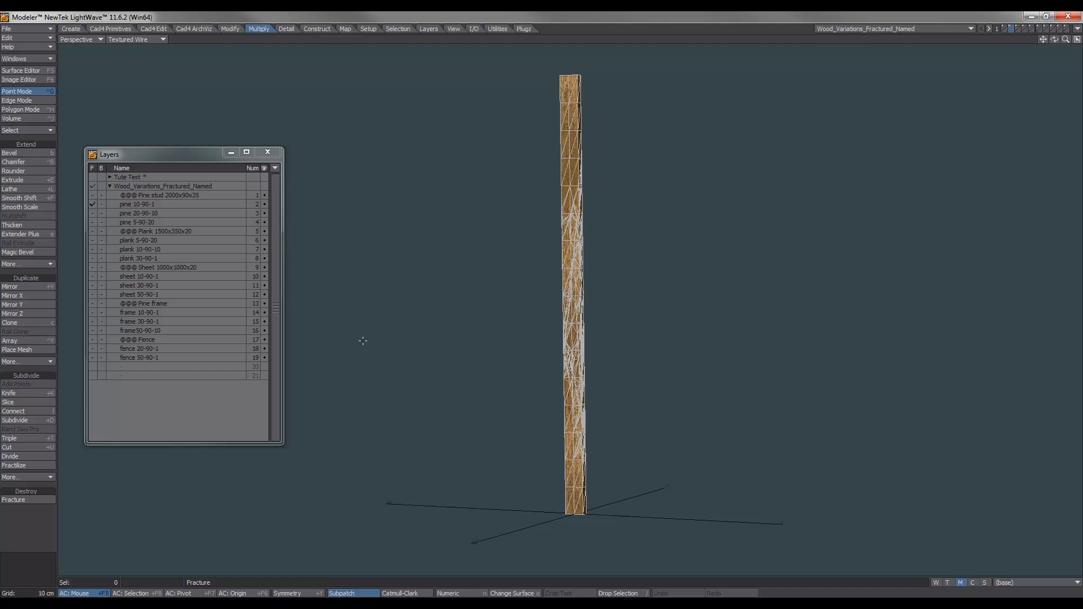
{"action": "left_click_drag", "start_coordinate": [561, 347], "coordinate": [406, 324], "text": "alt"}
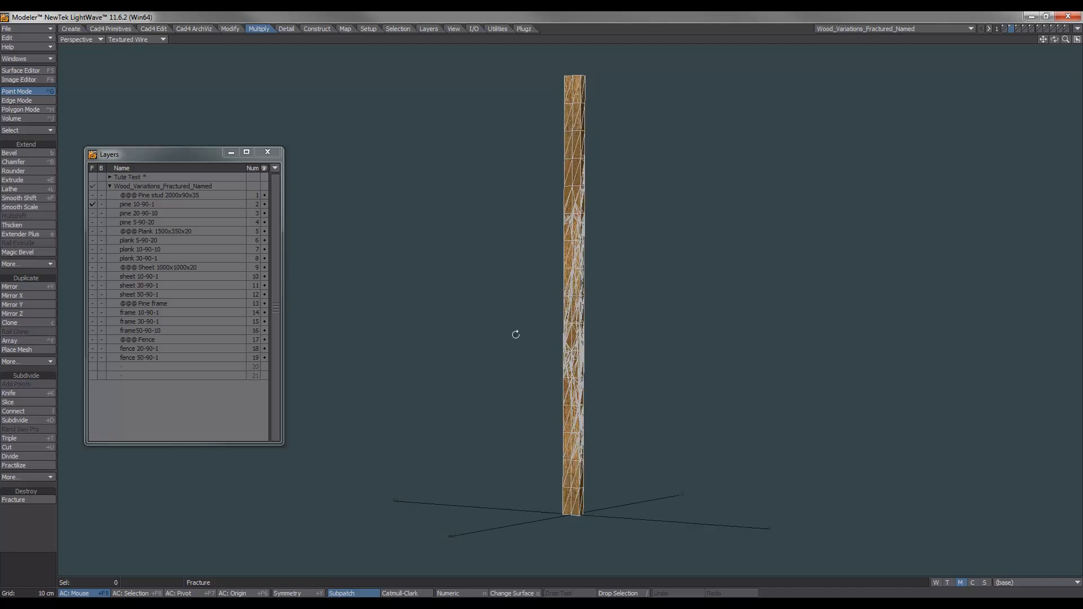
- View the Fence layer, explode the fence 20-90-1 variant, then morph it back to (base)
{"action": "left_click", "coordinate": [149, 339]}
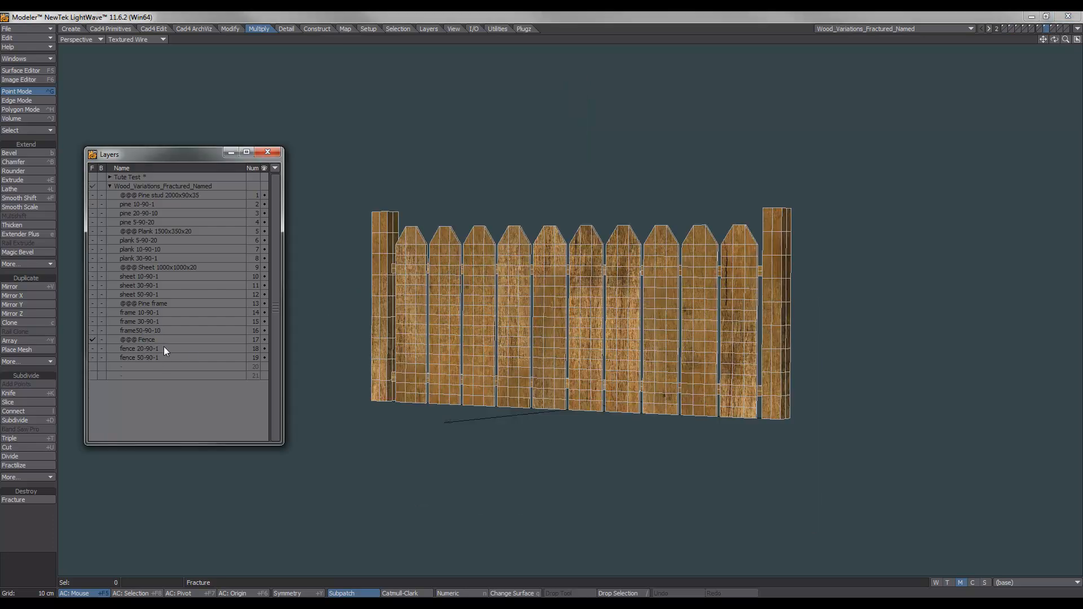
{"action": "mouse_move", "coordinate": [621, 329]}
{"action": "left_mouse_down", "text": "alt"}
{"action": "mouse_move", "coordinate": [620, 353]}
{"action": "mouse_move", "coordinate": [444, 315]}
{"action": "left_mouse_up", "text": "alt"}
{"action": "left_click", "coordinate": [163, 348]}
{"action": "left_click_drag", "start_coordinate": [593, 338], "coordinate": [643, 339], "text": "alt"}
{"action": "left_click", "coordinate": [1007, 584]}
{"action": "left_click_drag", "start_coordinate": [808, 415], "coordinate": [713, 391], "text": "alt"}
{"action": "scroll", "coordinate": [713, 392], "scroll_direction": "down", "scroll_amount": 3}
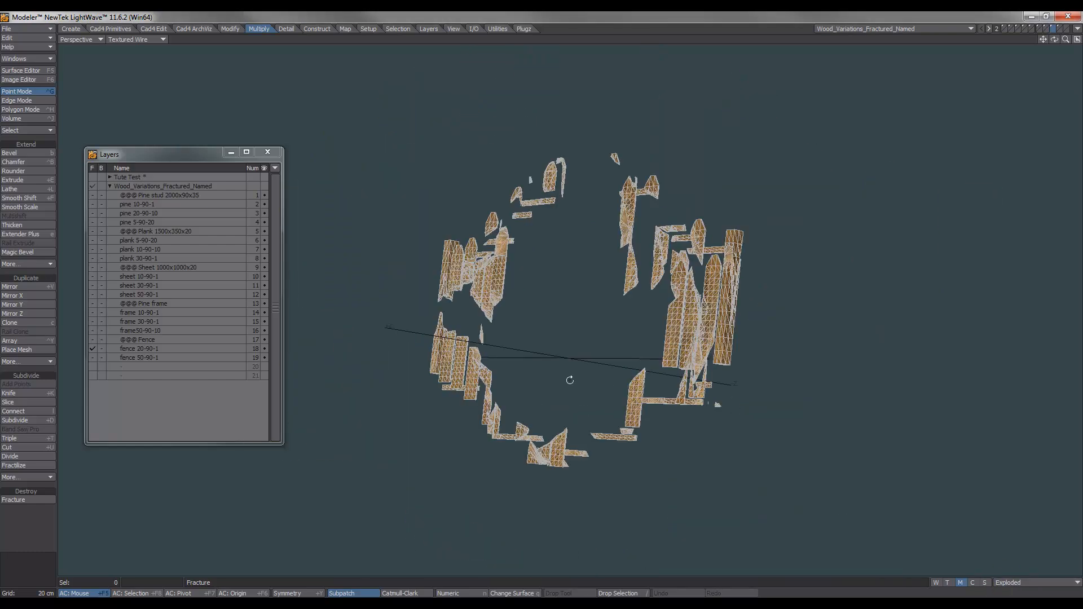
{"action": "left_click_drag", "start_coordinate": [569, 381], "coordinate": [536, 371], "text": "alt"}
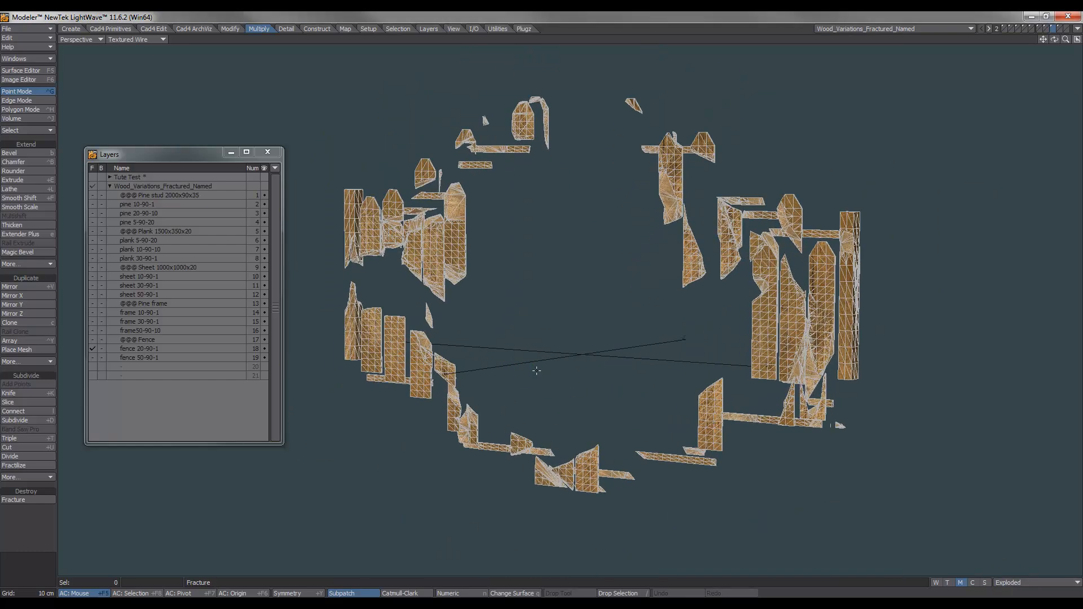
{"action": "left_click", "coordinate": [1029, 582]}
{"action": "left_click", "coordinate": [1027, 568]}
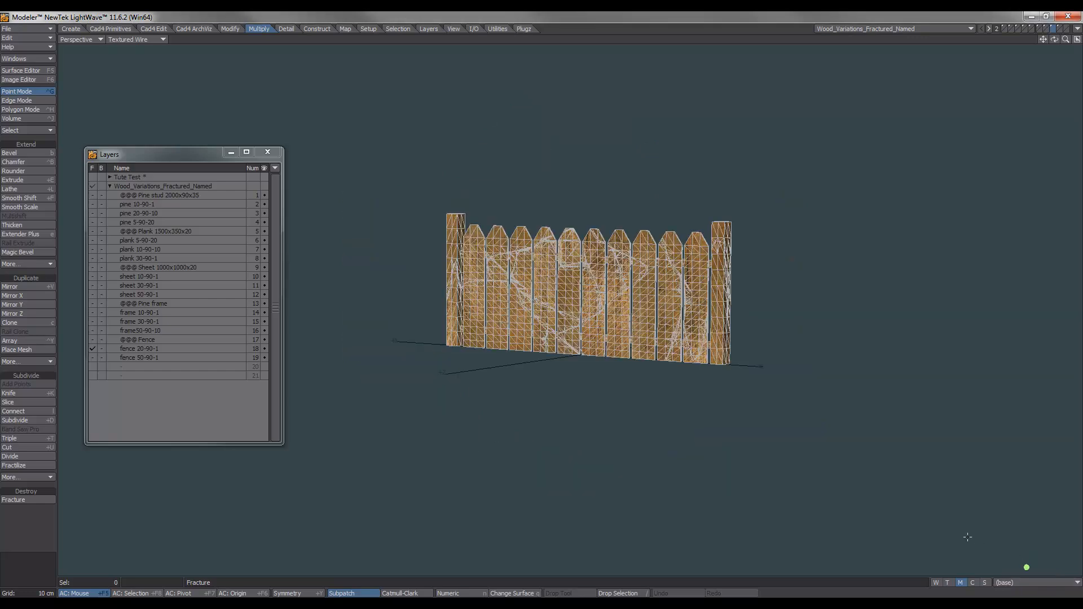
{"action": "scroll", "coordinate": [617, 325], "scroll_direction": "up", "scroll_amount": 3}
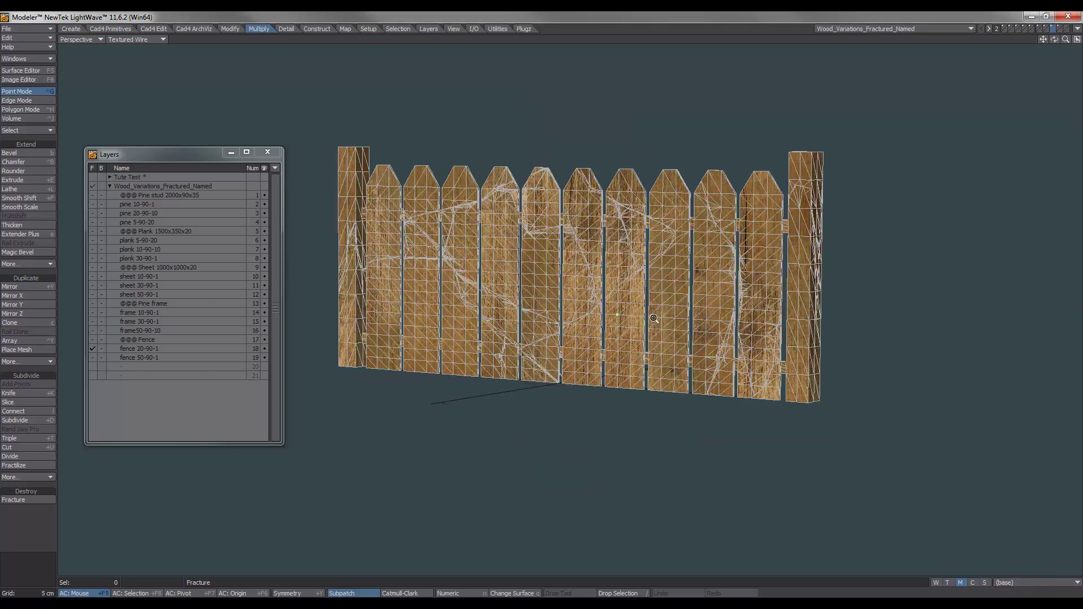
- Explode the fence 50-90-1 variant into fragments and close the Layers panel
{"action": "left_click", "coordinate": [153, 339]}
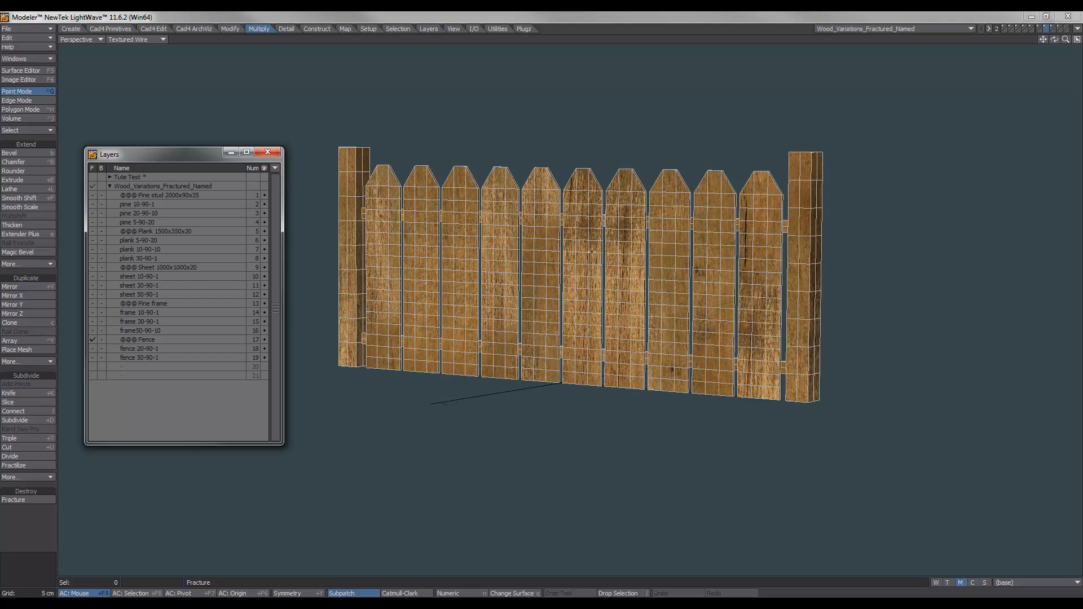
{"action": "left_click", "coordinate": [155, 358]}
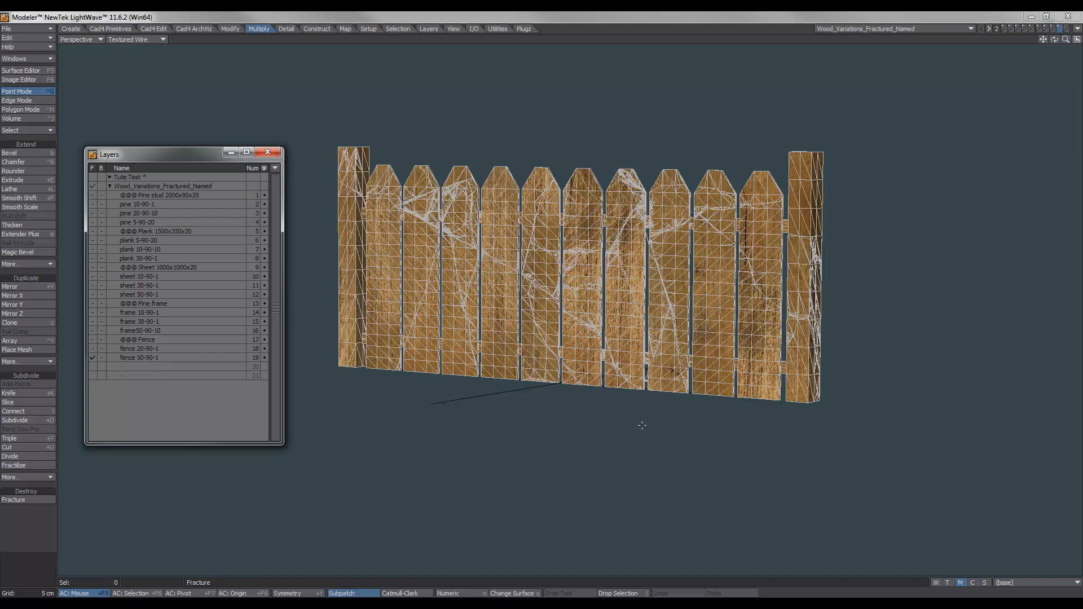
{"action": "left_click", "coordinate": [1038, 583]}
{"action": "left_click", "coordinate": [1037, 575]}
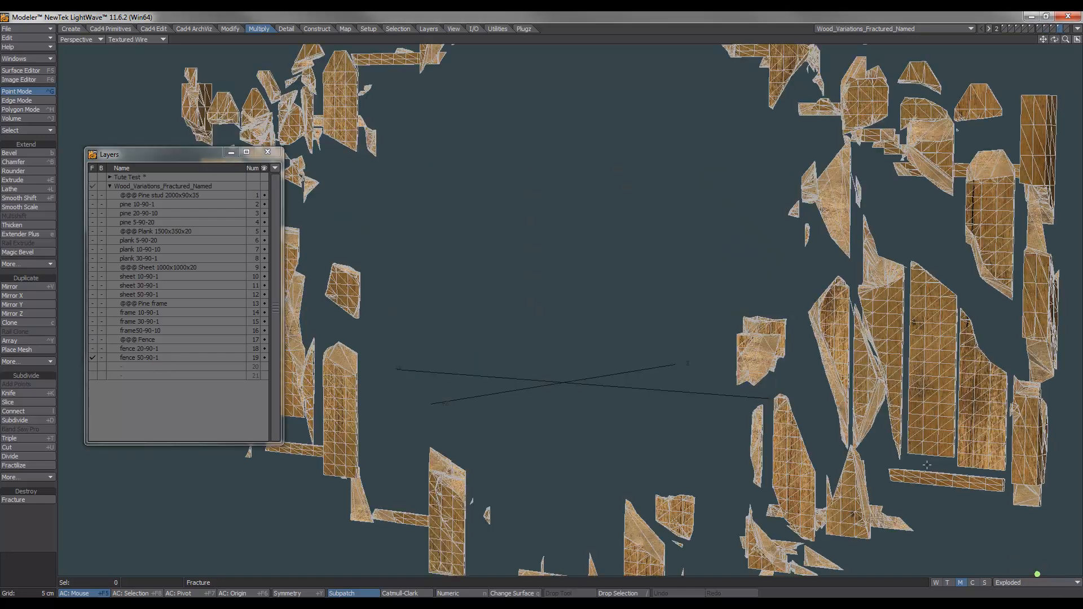
{"action": "scroll", "coordinate": [861, 397], "scroll_direction": "down", "scroll_amount": 4}
{"action": "scroll", "coordinate": [811, 414], "scroll_direction": "up", "scroll_amount": 3}
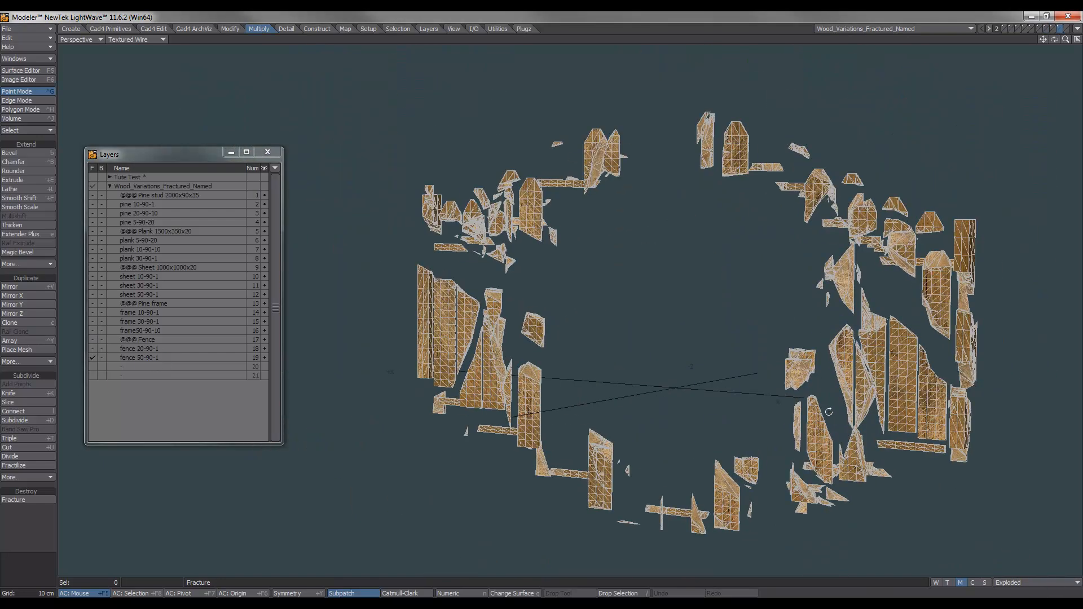
{"action": "scroll", "coordinate": [788, 381], "scroll_direction": "up", "scroll_amount": 3}
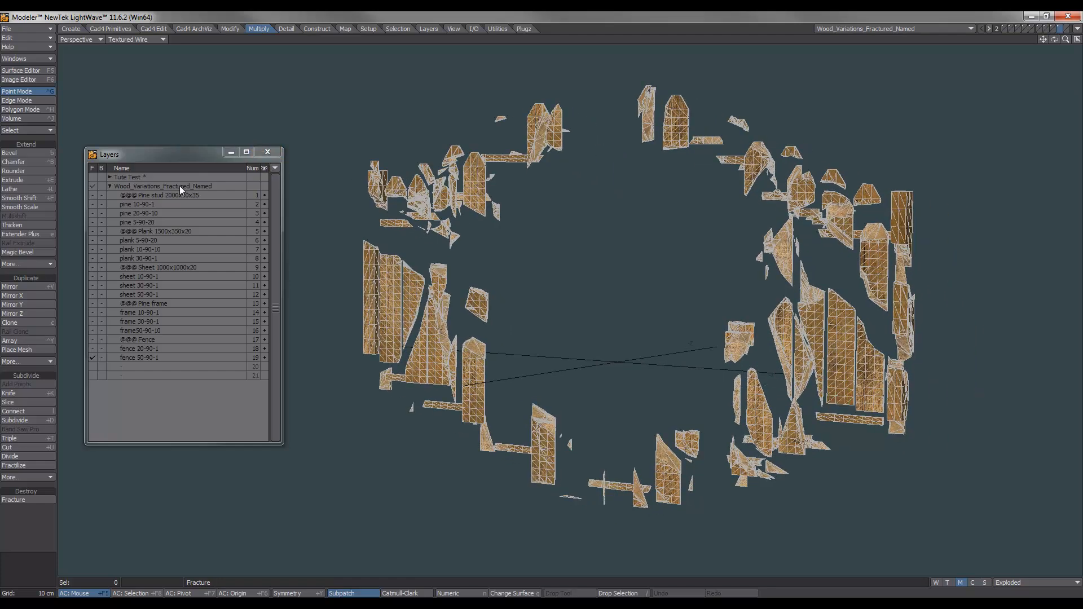
{"action": "left_click", "coordinate": [274, 152]}
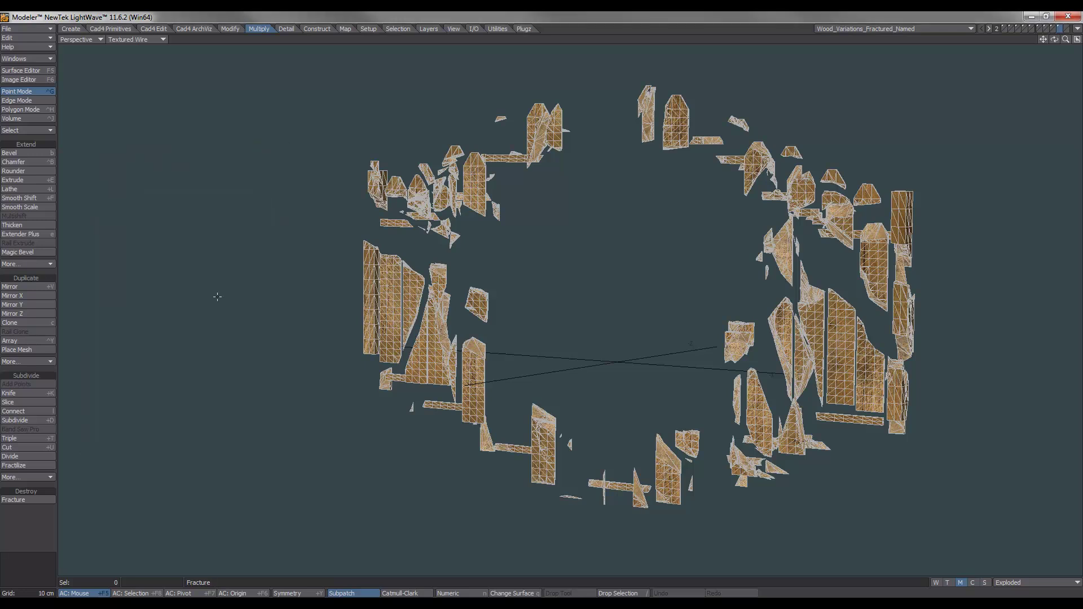
- Play the WoodCrashingDown render, pausing and resuming to study the collapsing frames and fence
{"action": "left_click", "coordinate": [17, 349]}
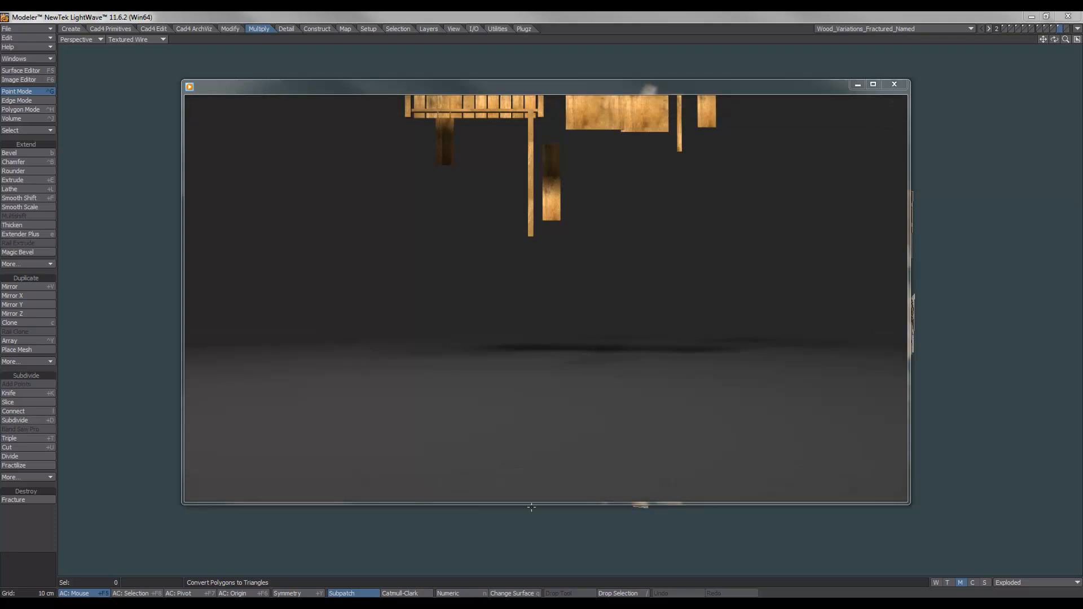
{"action": "left_click", "coordinate": [544, 486]}
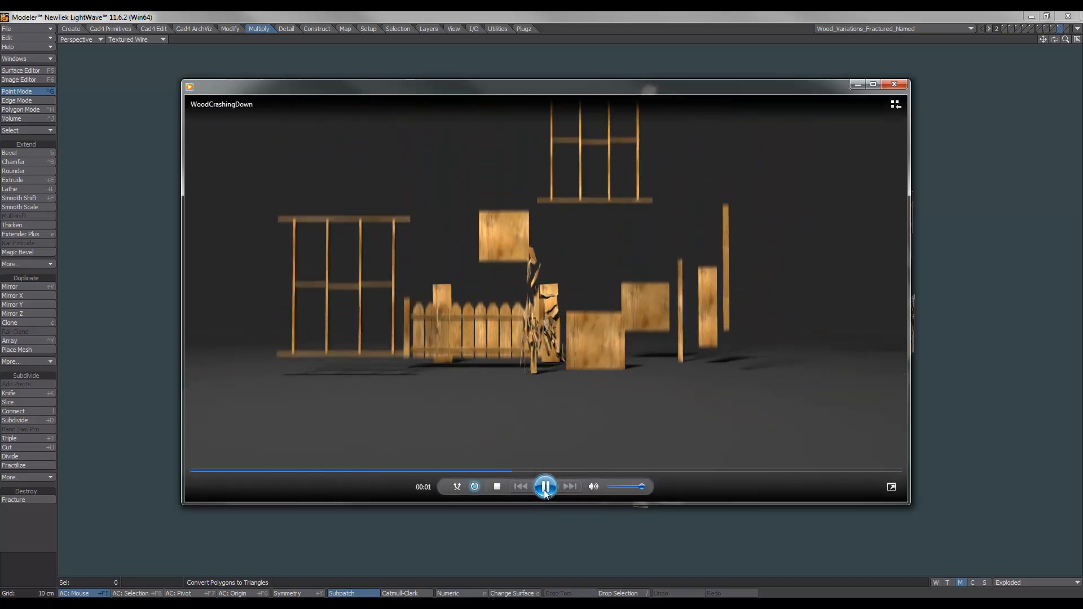
{"action": "left_click", "coordinate": [545, 488]}
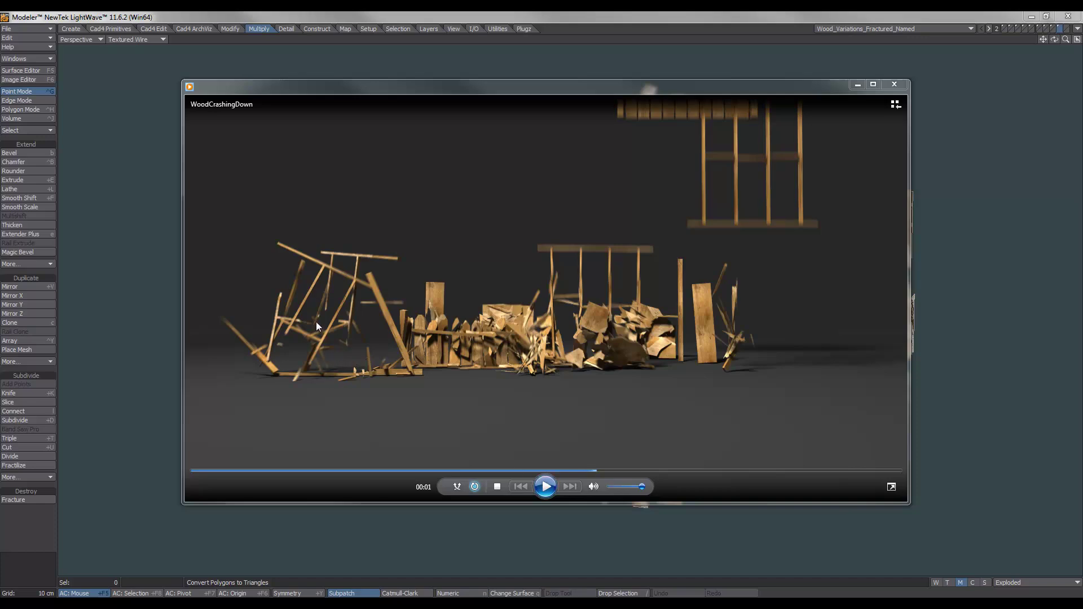
{"action": "left_click", "coordinate": [546, 487]}
{"action": "left_click", "coordinate": [546, 488]}
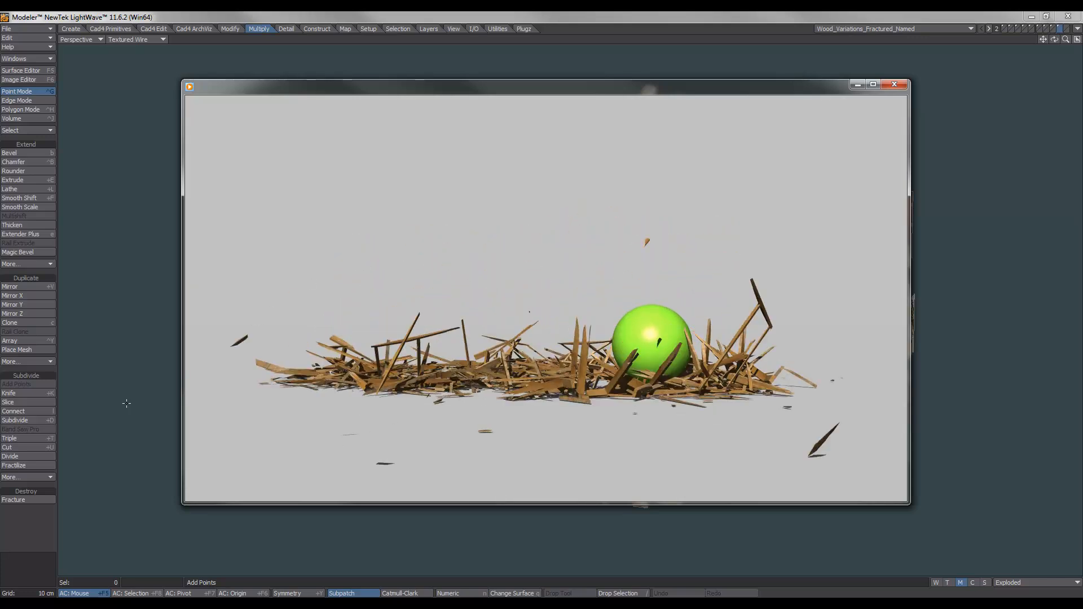
- Pause the dynamics render, scrub back to about 00:17 and replay the smashed fences
{"action": "mouse_move", "coordinate": [545, 338]}
{"action": "left_click", "coordinate": [546, 485]}
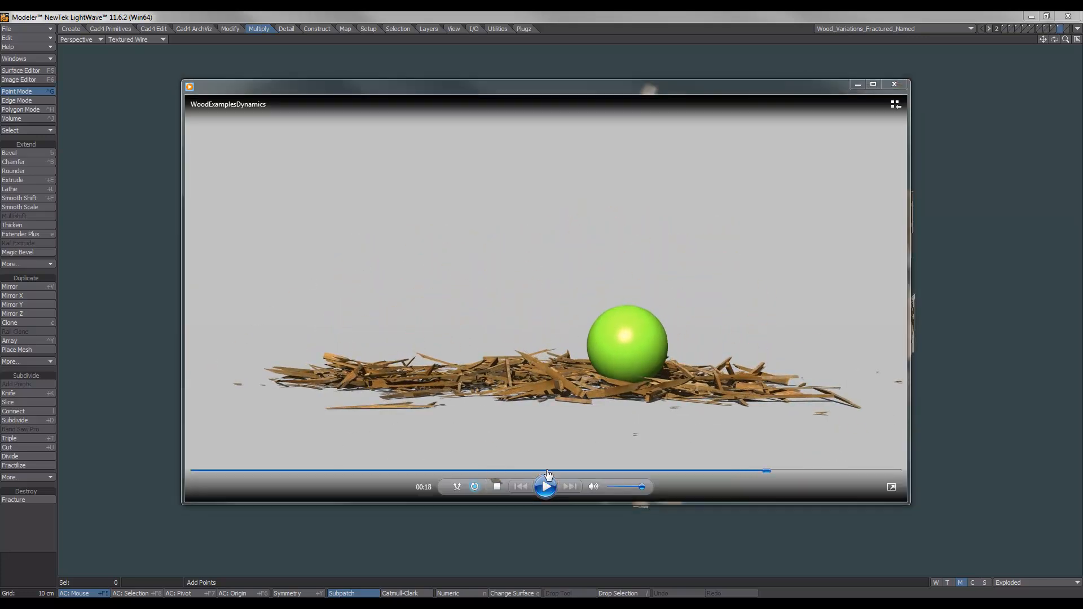
{"action": "left_click_drag", "start_coordinate": [755, 470], "coordinate": [689, 471]}
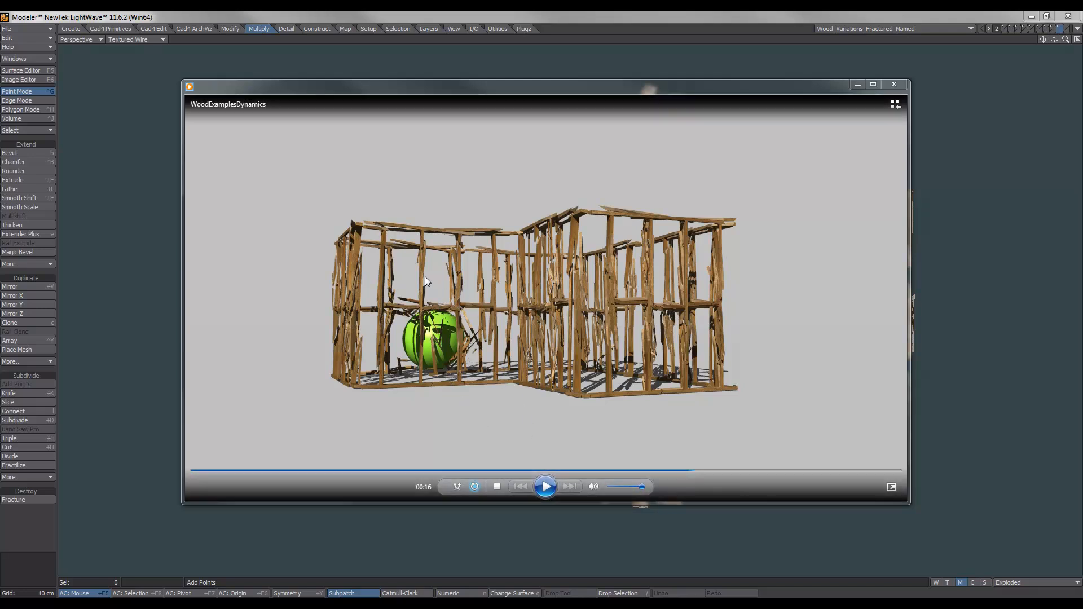
{"action": "left_click", "coordinate": [545, 486]}
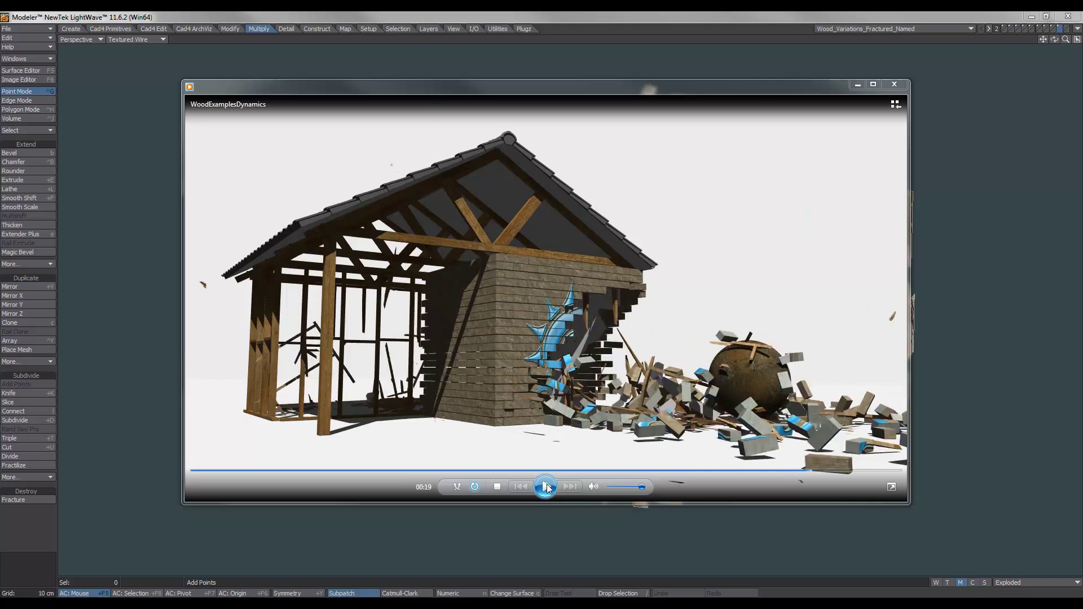
- Pause on the collapsing house, finish watching, then close Windows Media Player
{"action": "left_click", "coordinate": [547, 487]}
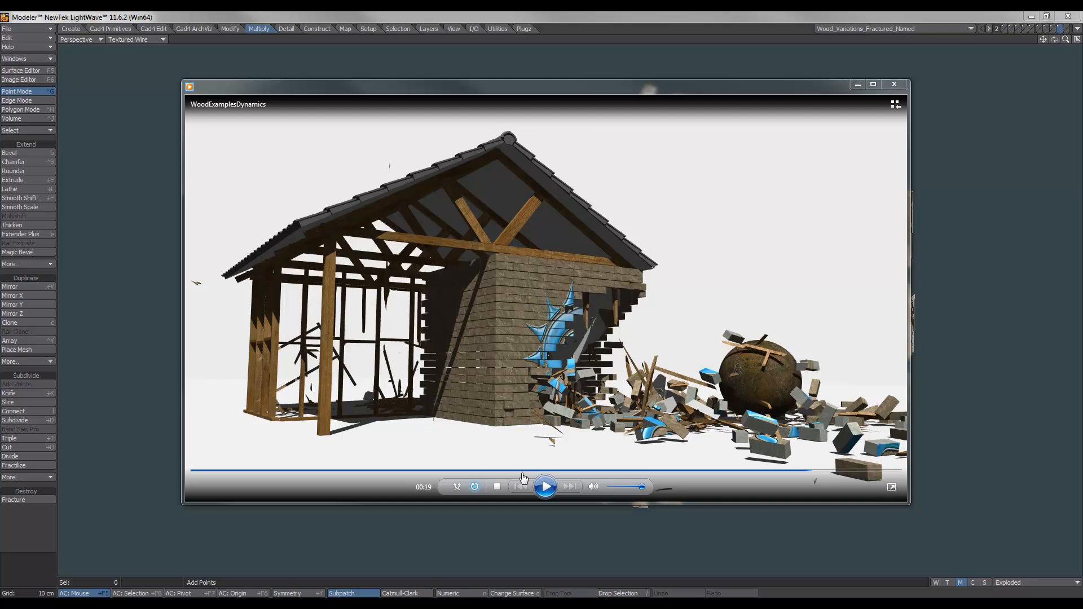
{"action": "left_click", "coordinate": [546, 487]}
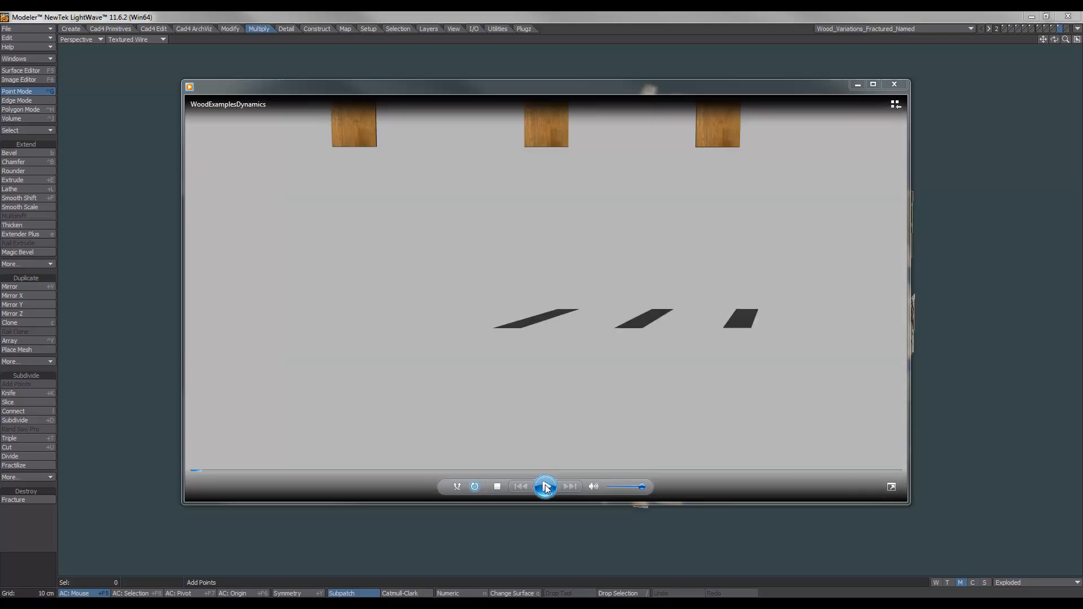
{"action": "left_click", "coordinate": [893, 84]}
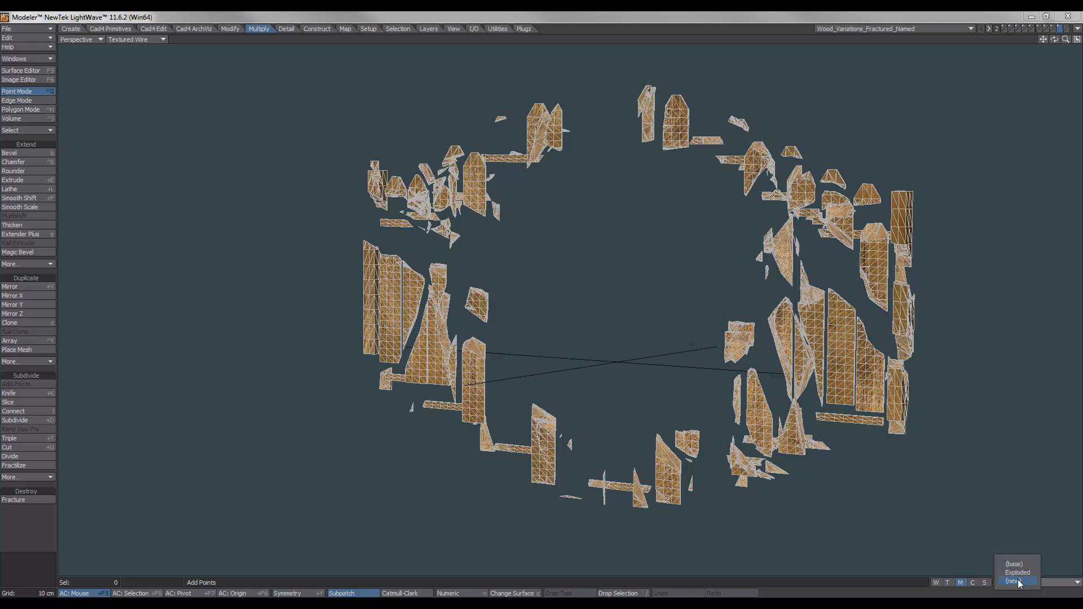
- Switch the fence layer's morph state to (base) so the shards rejoin into the whole picket fence
{"action": "left_click", "coordinate": [1020, 582]}
{"action": "left_click", "coordinate": [1012, 564]}
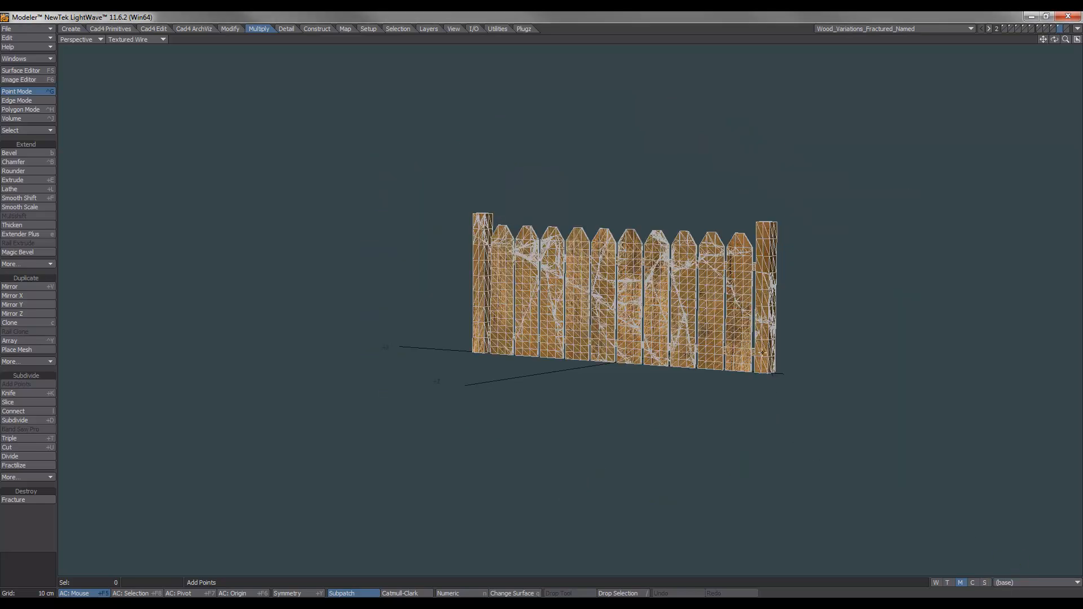
{"action": "left_click_drag", "start_coordinate": [728, 370], "coordinate": [626, 387], "text": "alt"}
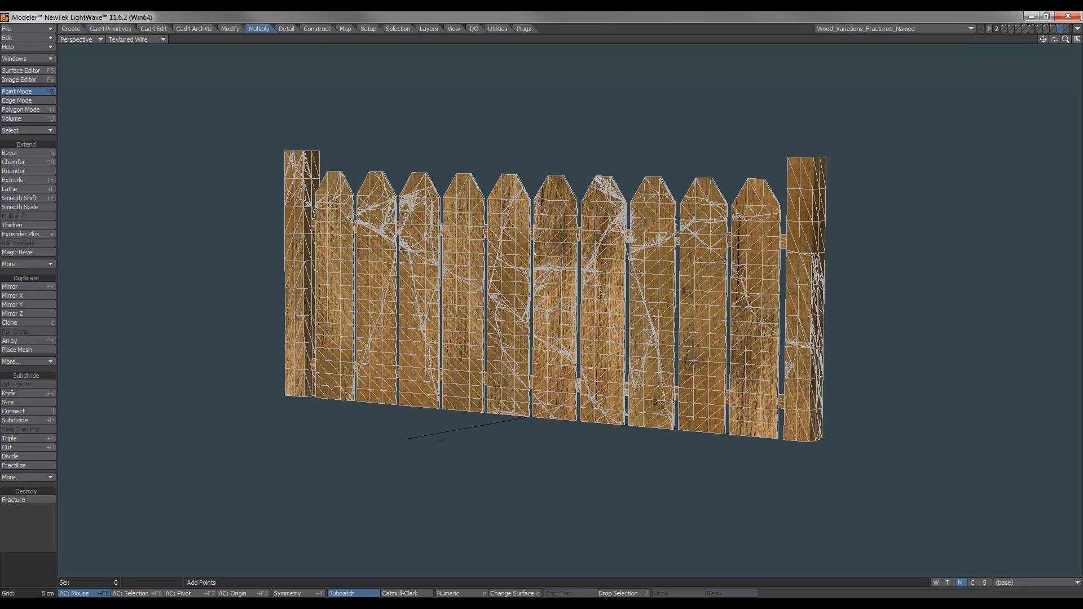